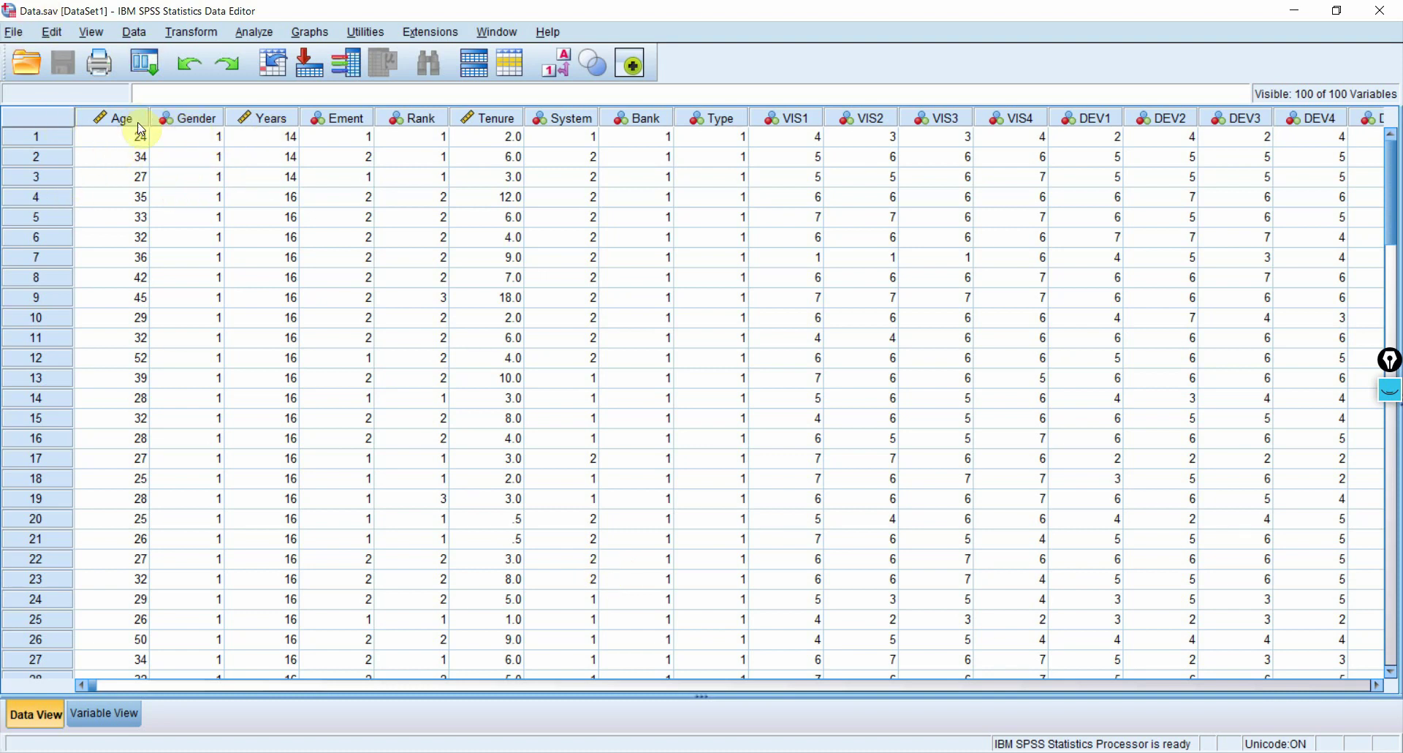
# - Set up a Frequencies analysis with Gender as the variable
pyautogui.click(184, 120)
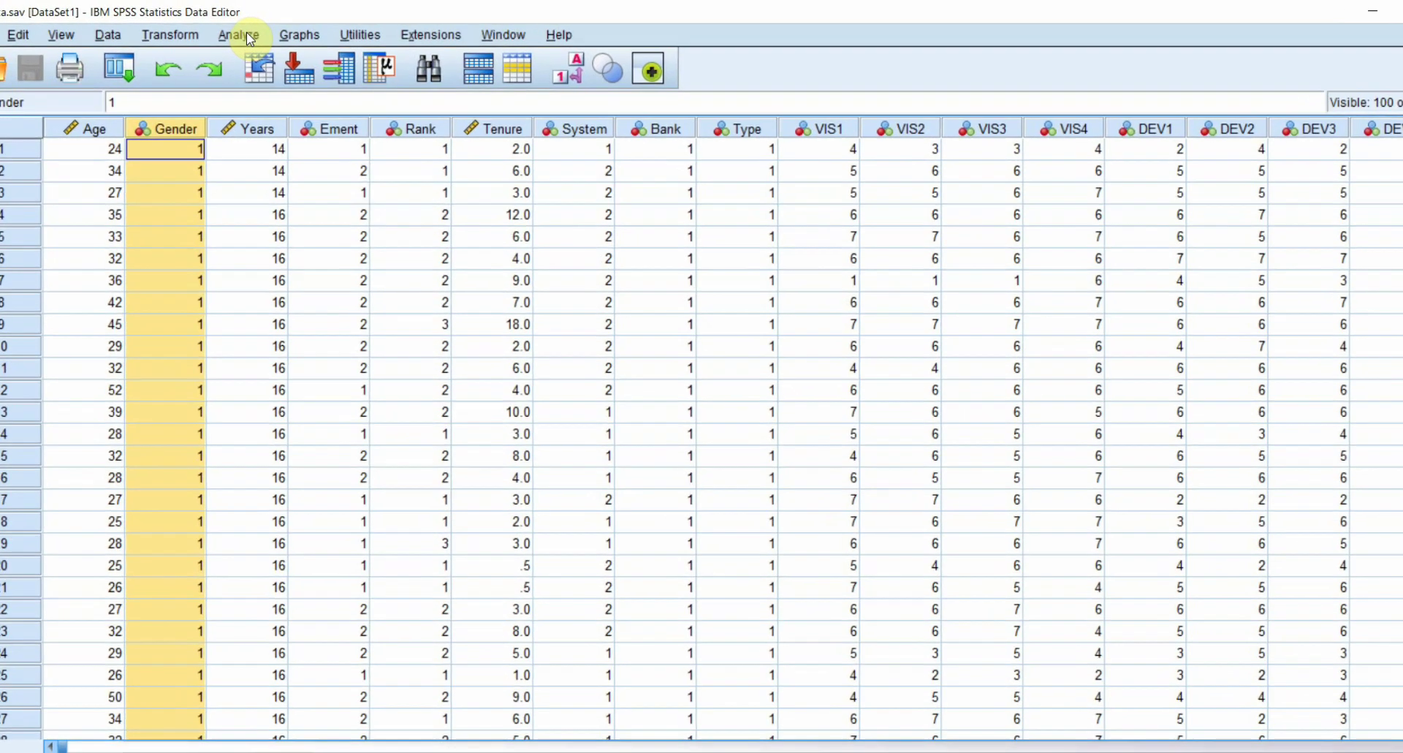
pyautogui.click(252, 32)
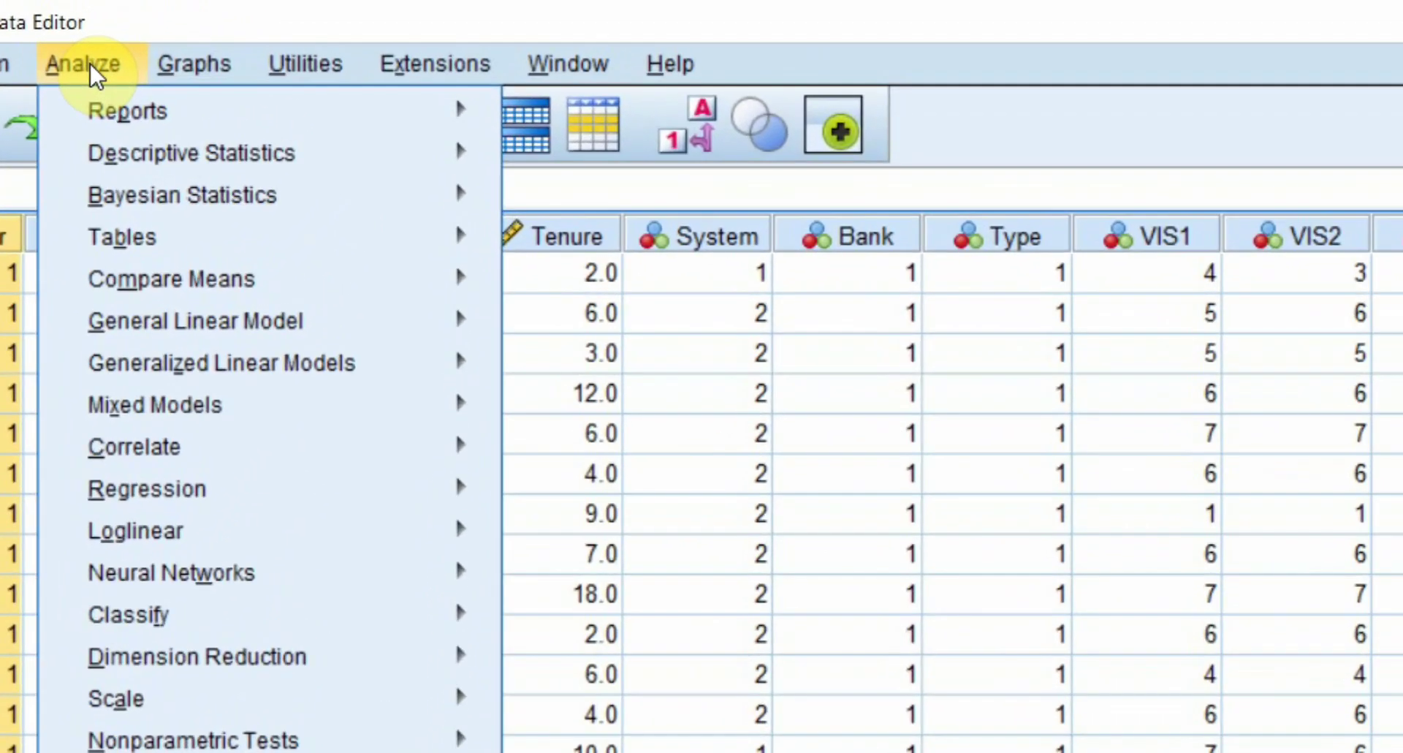
pyautogui.moveTo(472, 157)
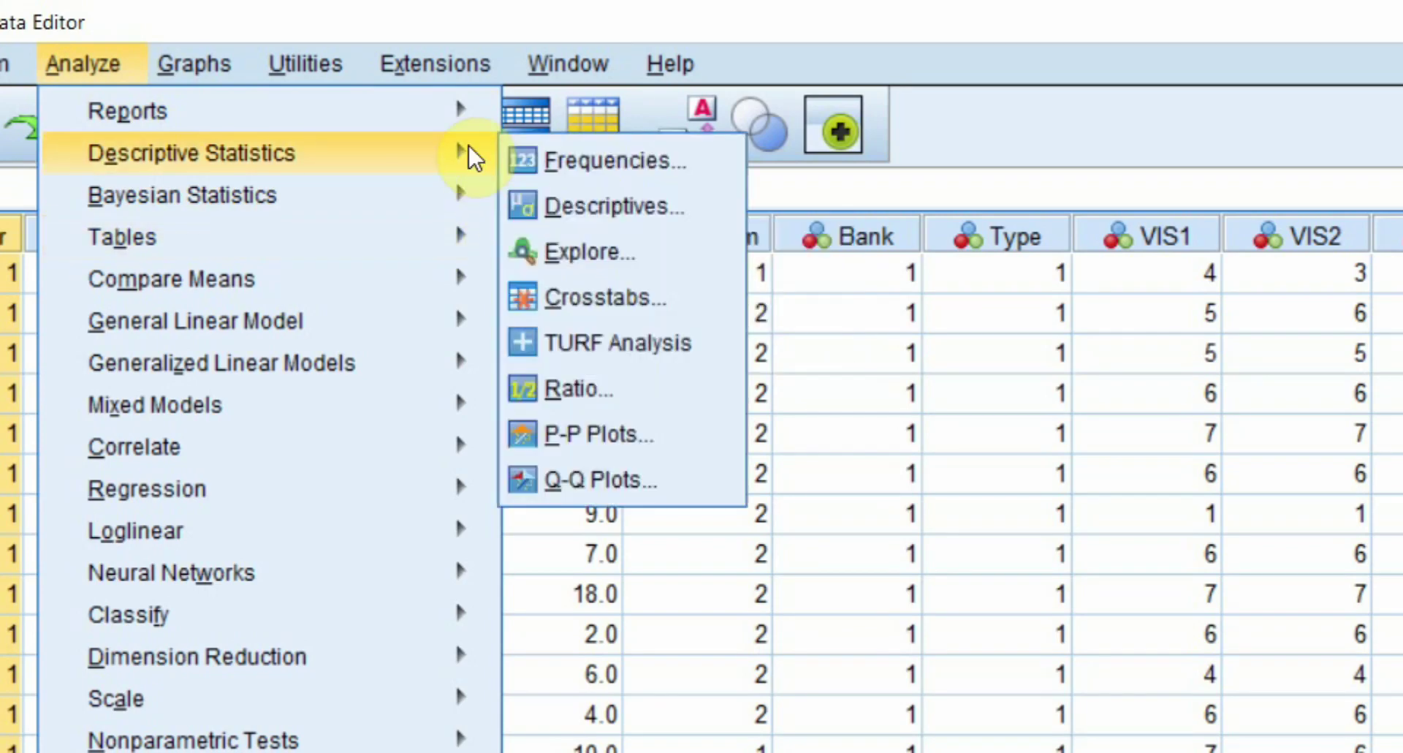
pyautogui.click(551, 167)
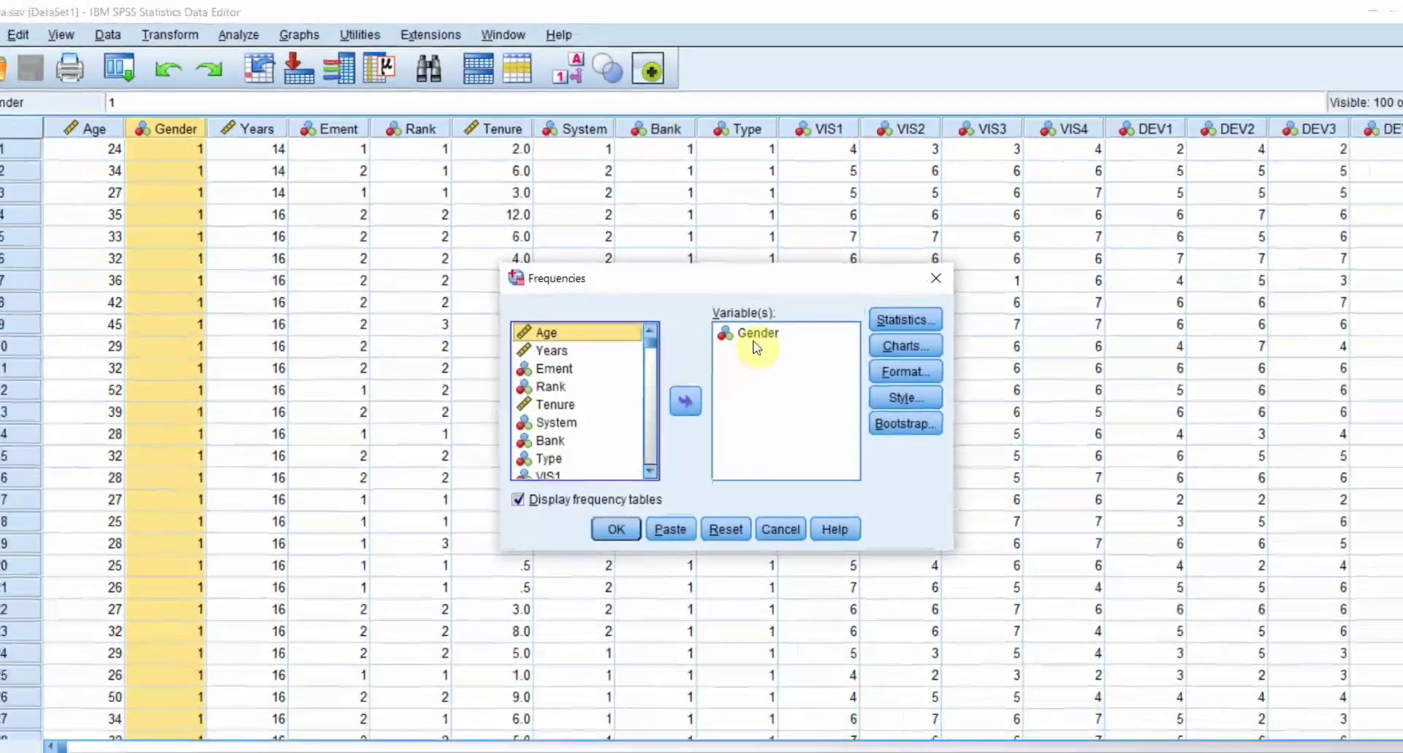
pyautogui.click(756, 334)
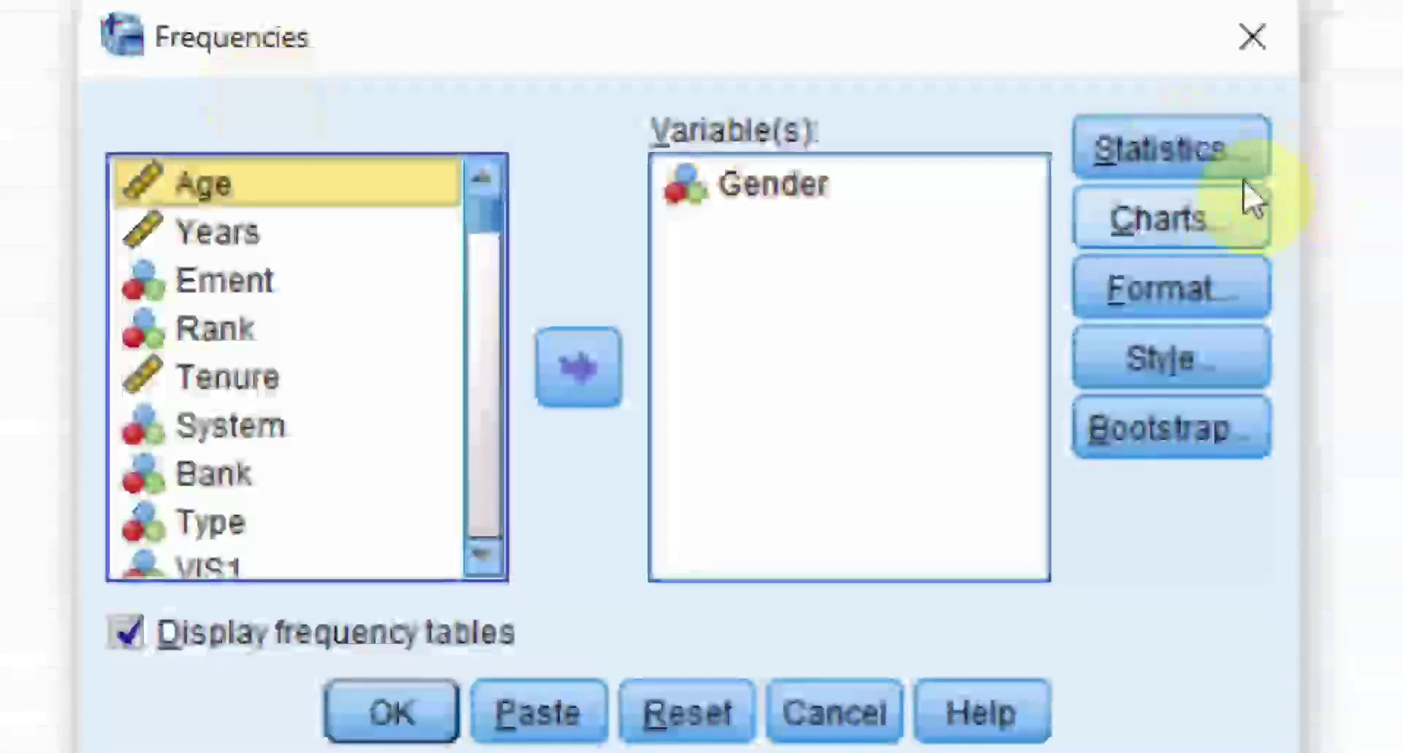
# - Set the chart type of the Frequencies analysis to bar charts with frequencies as the chart values
pyautogui.click(1220, 201)
pyautogui.click(508, 272)
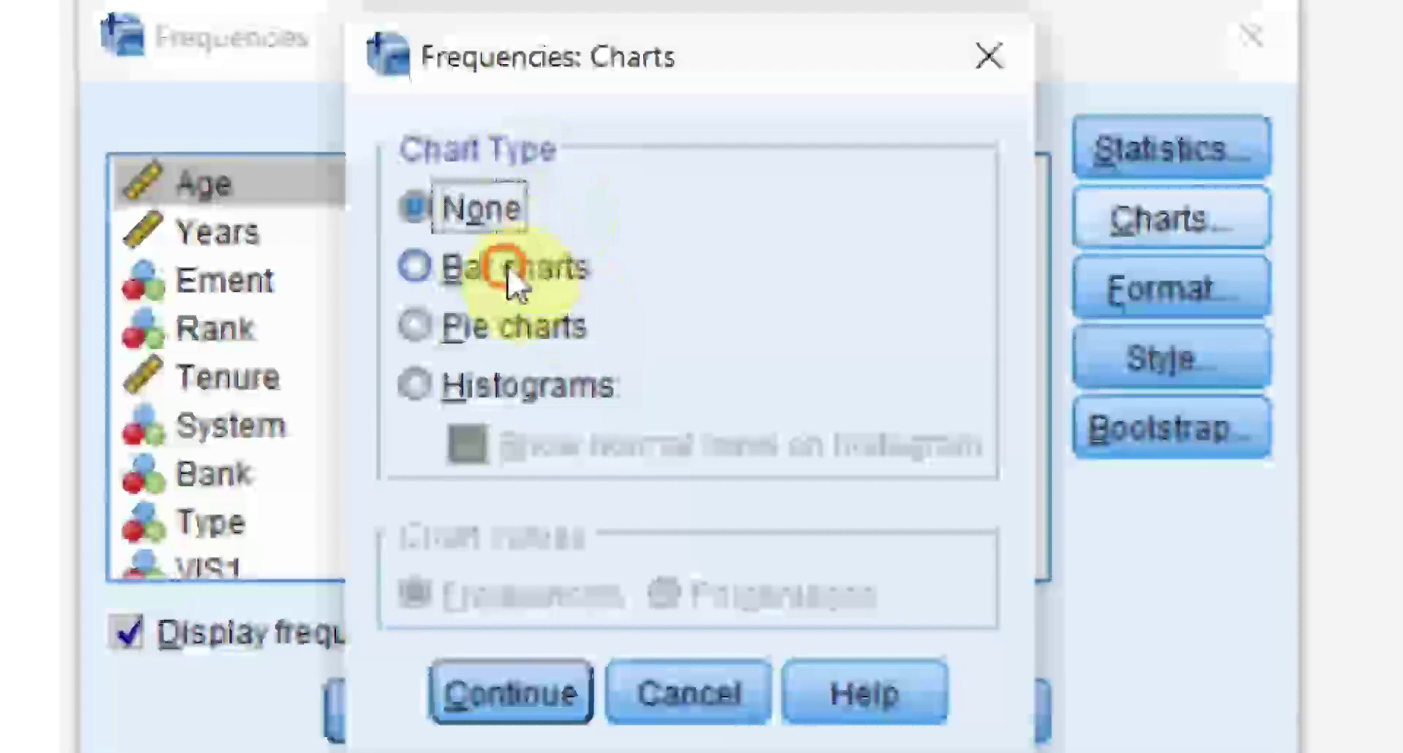
pyautogui.click(478, 333)
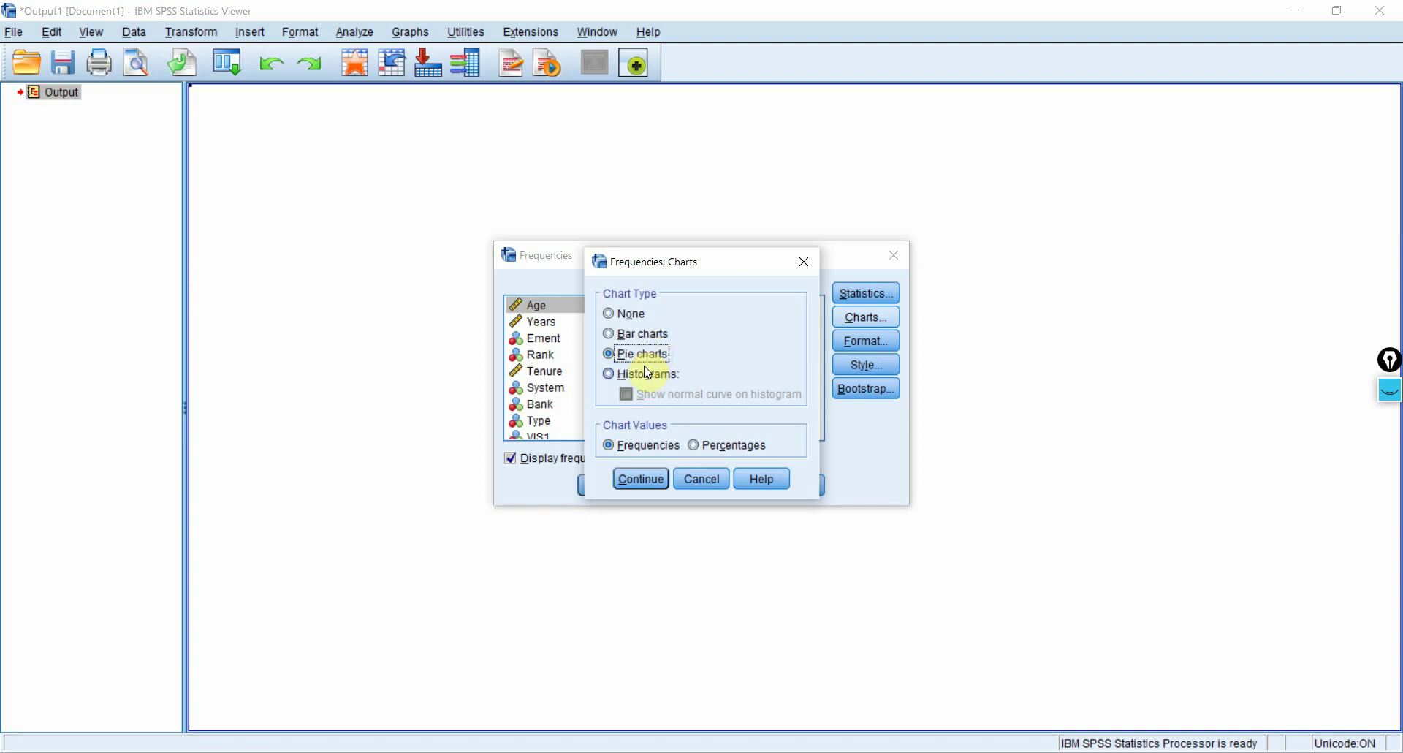
pyautogui.click(648, 373)
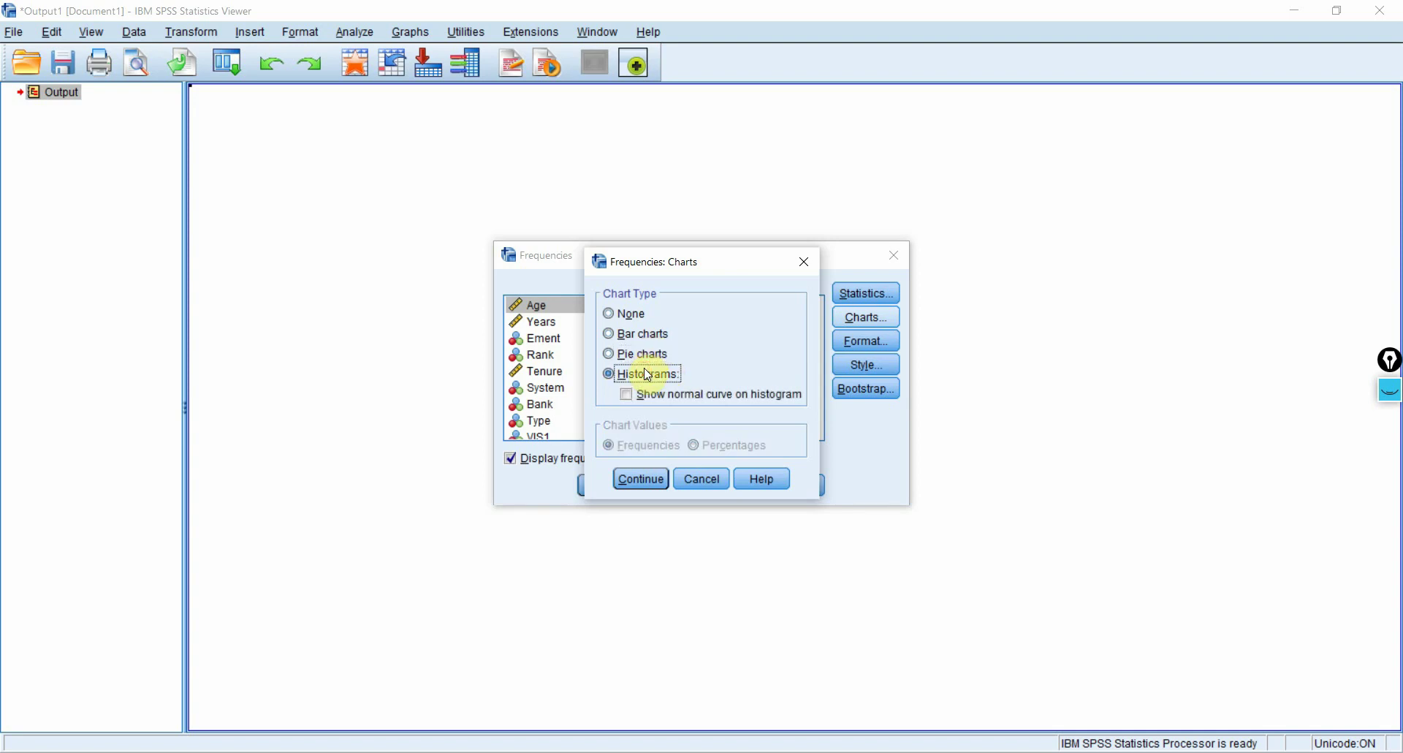
pyautogui.click(641, 336)
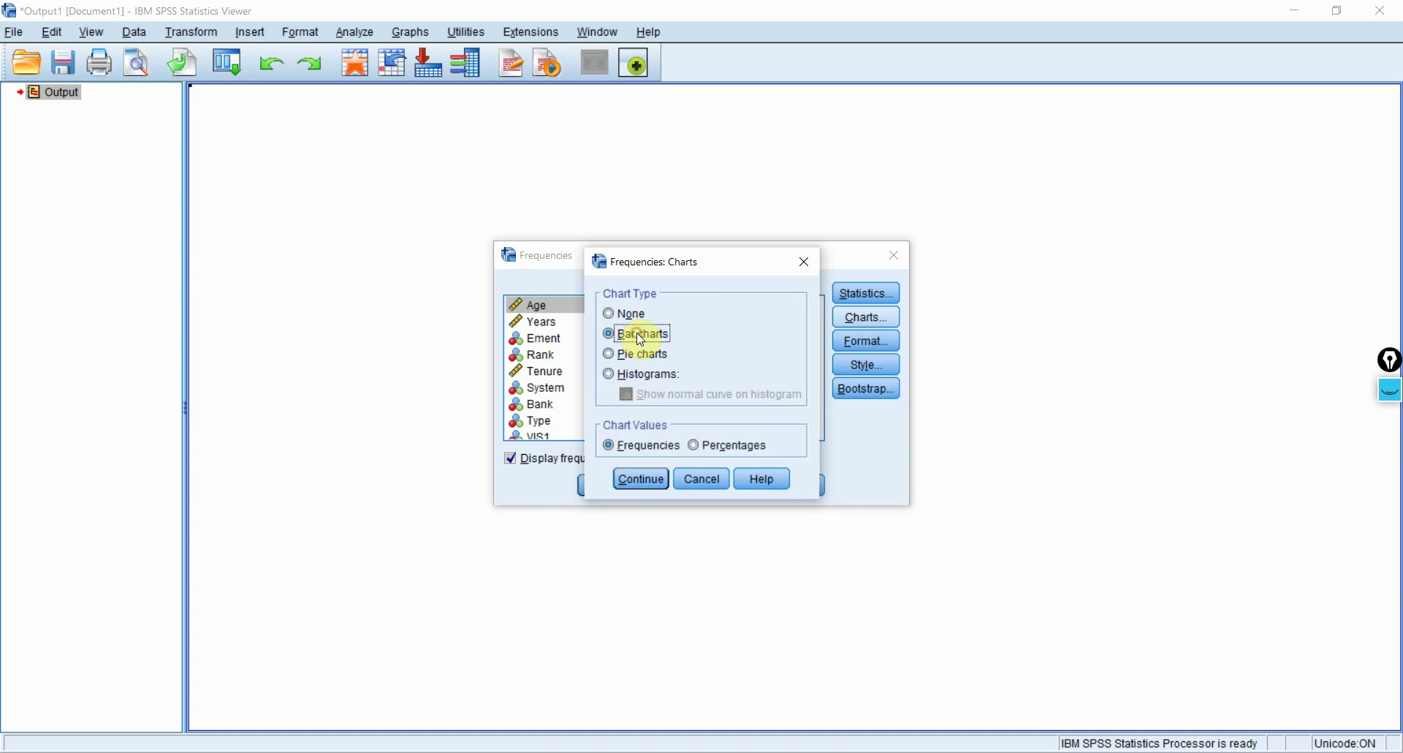
pyautogui.click(647, 479)
pyautogui.click(879, 318)
pyautogui.click(642, 479)
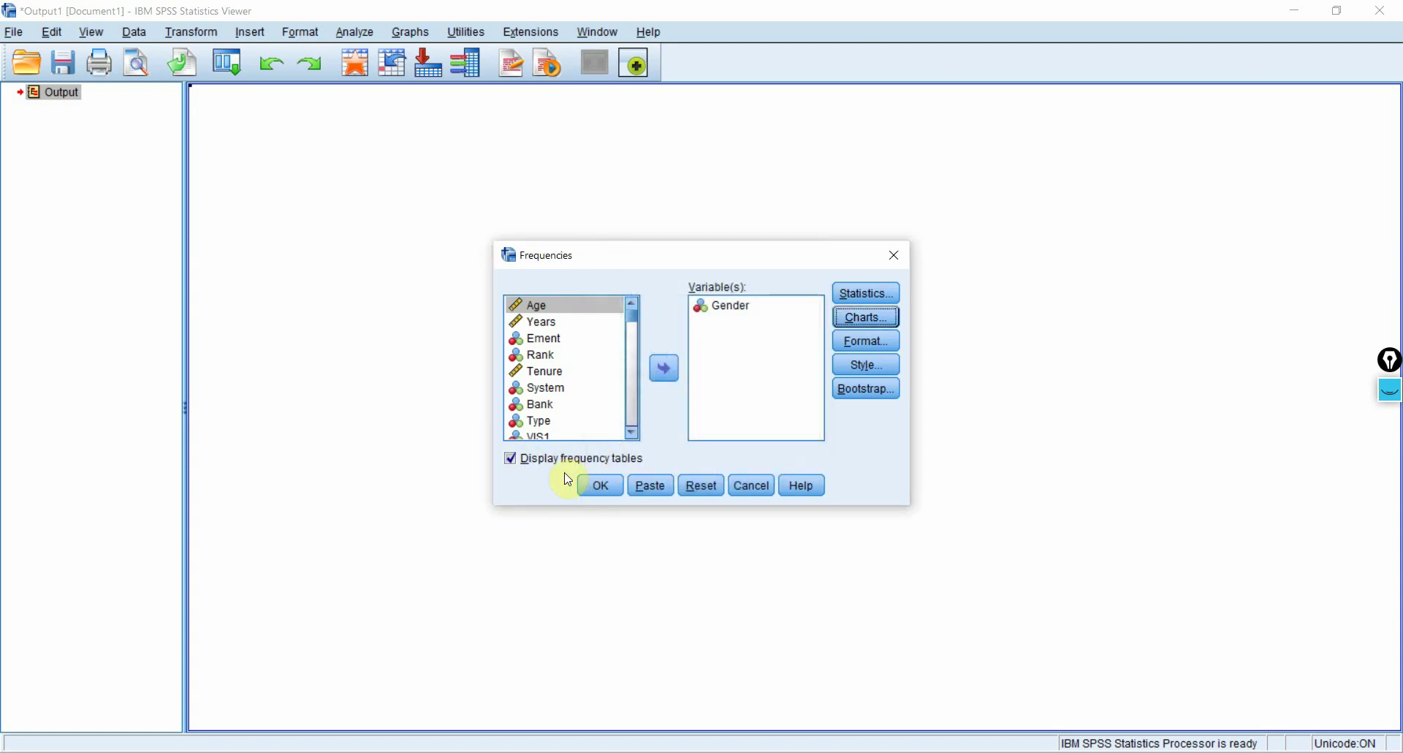
# - Run the Frequencies analysis for Gender and view the resulting bar chart
pyautogui.click(602, 486)
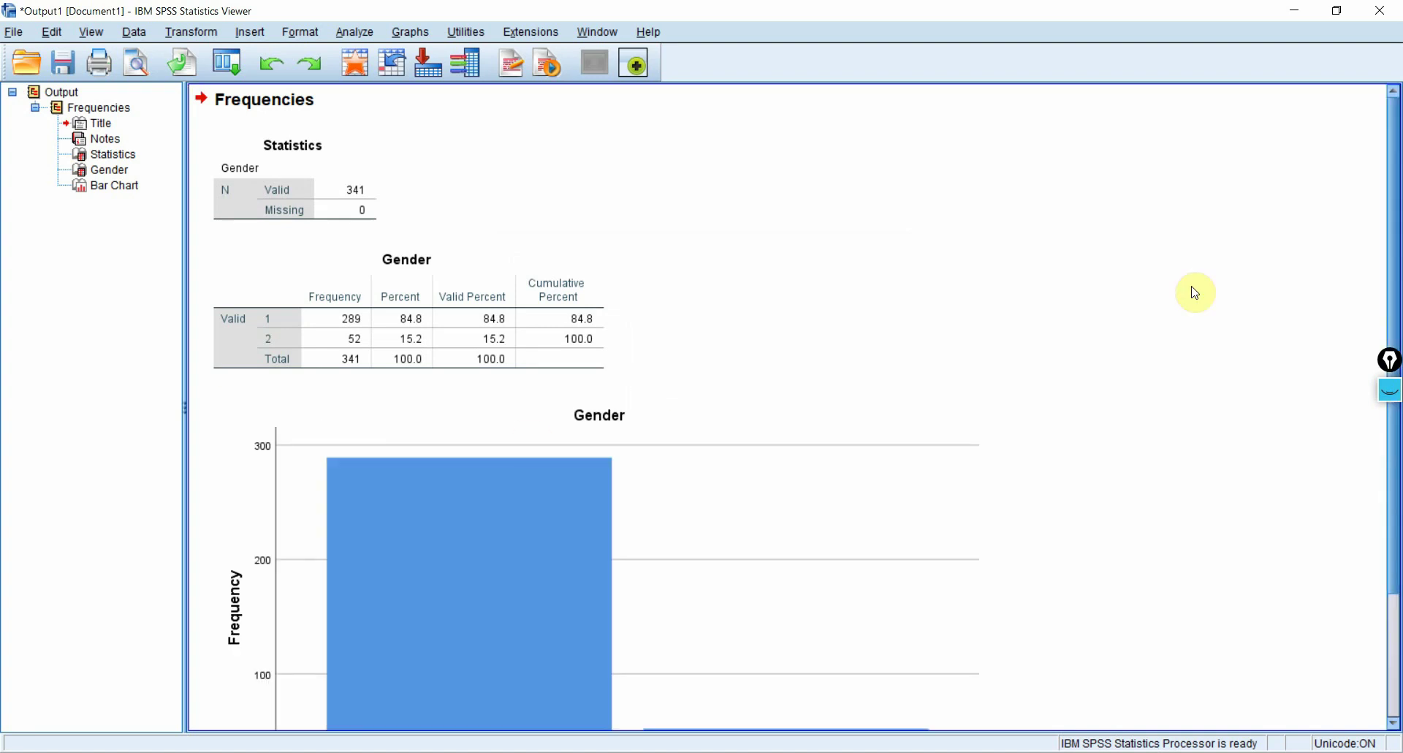
pyautogui.scroll(-3, 1195, 293)
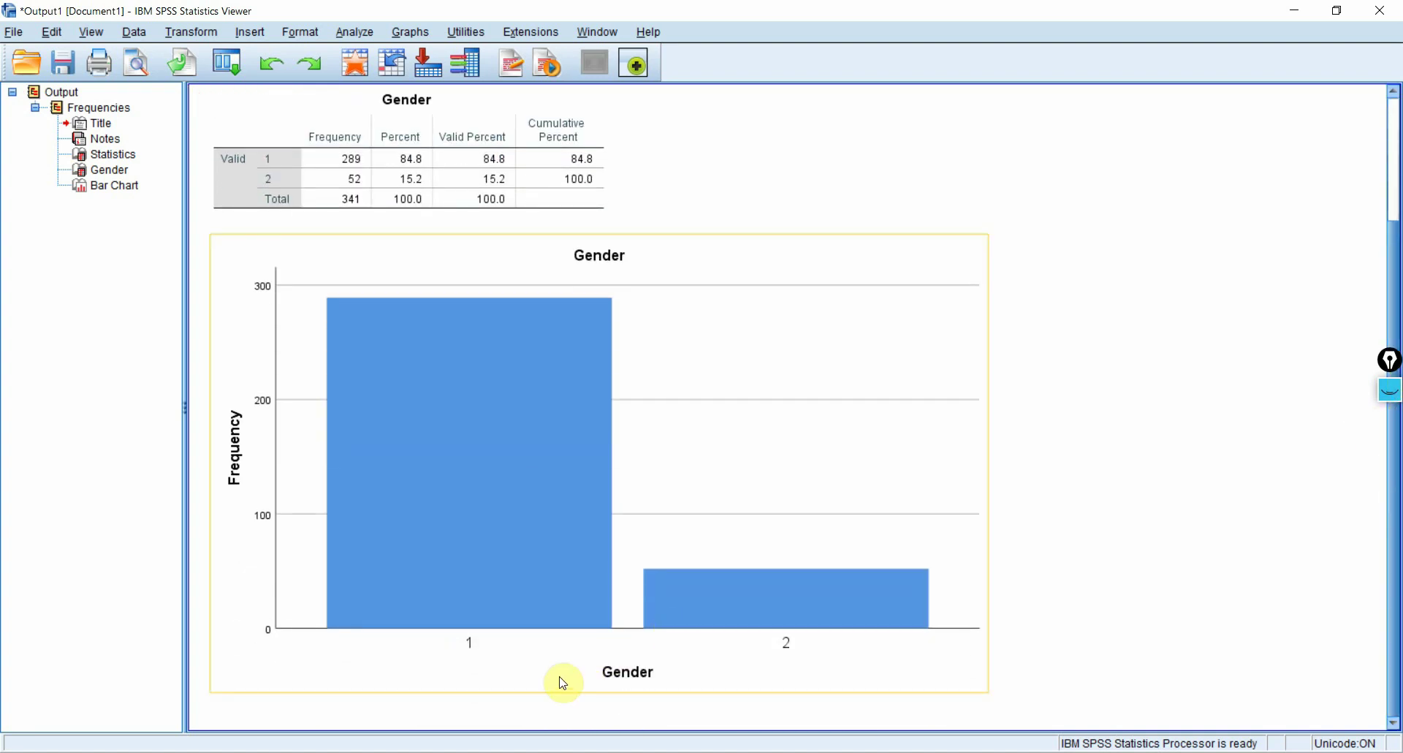
pyautogui.click(860, 604)
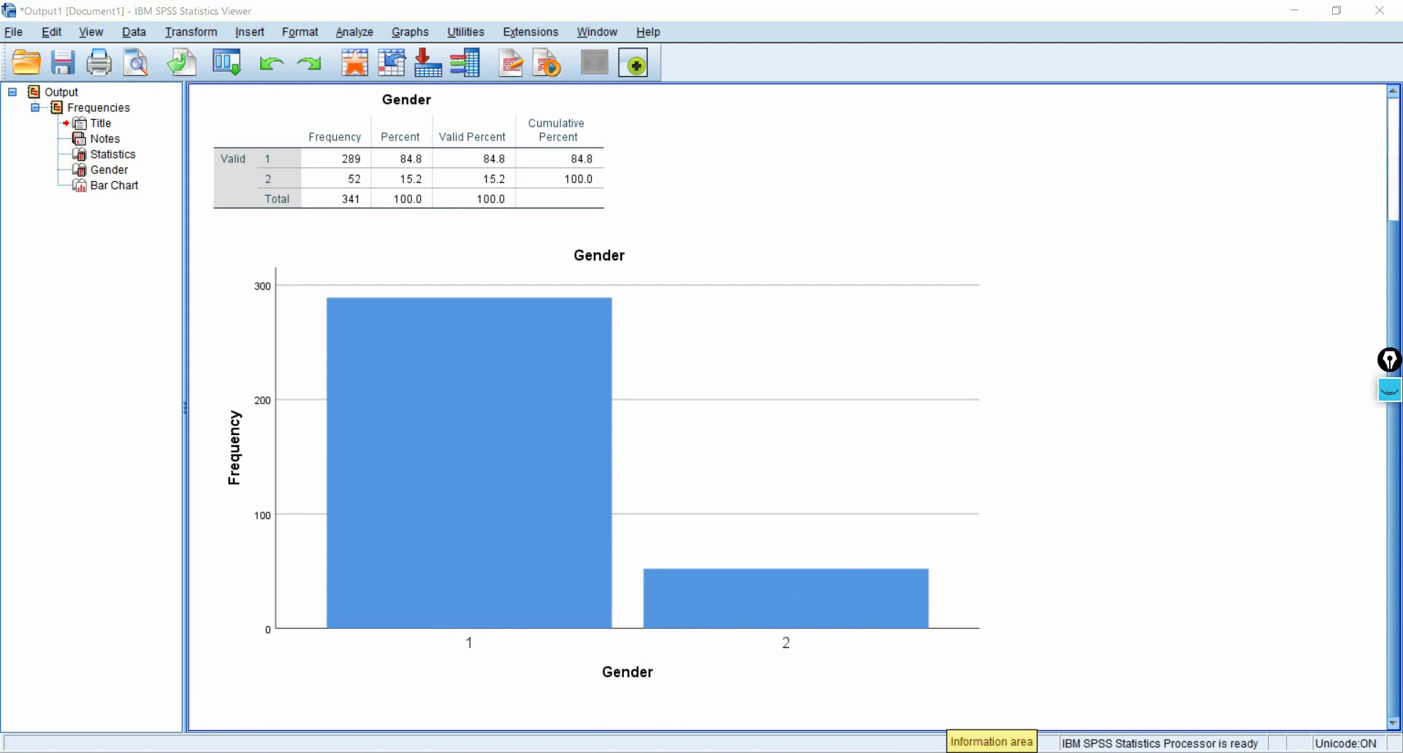
# - Switch to the Data Editor window of SampleData.sav and show its variable definitions
pyautogui.moveTo(972, 751)
pyautogui.click(899, 678)
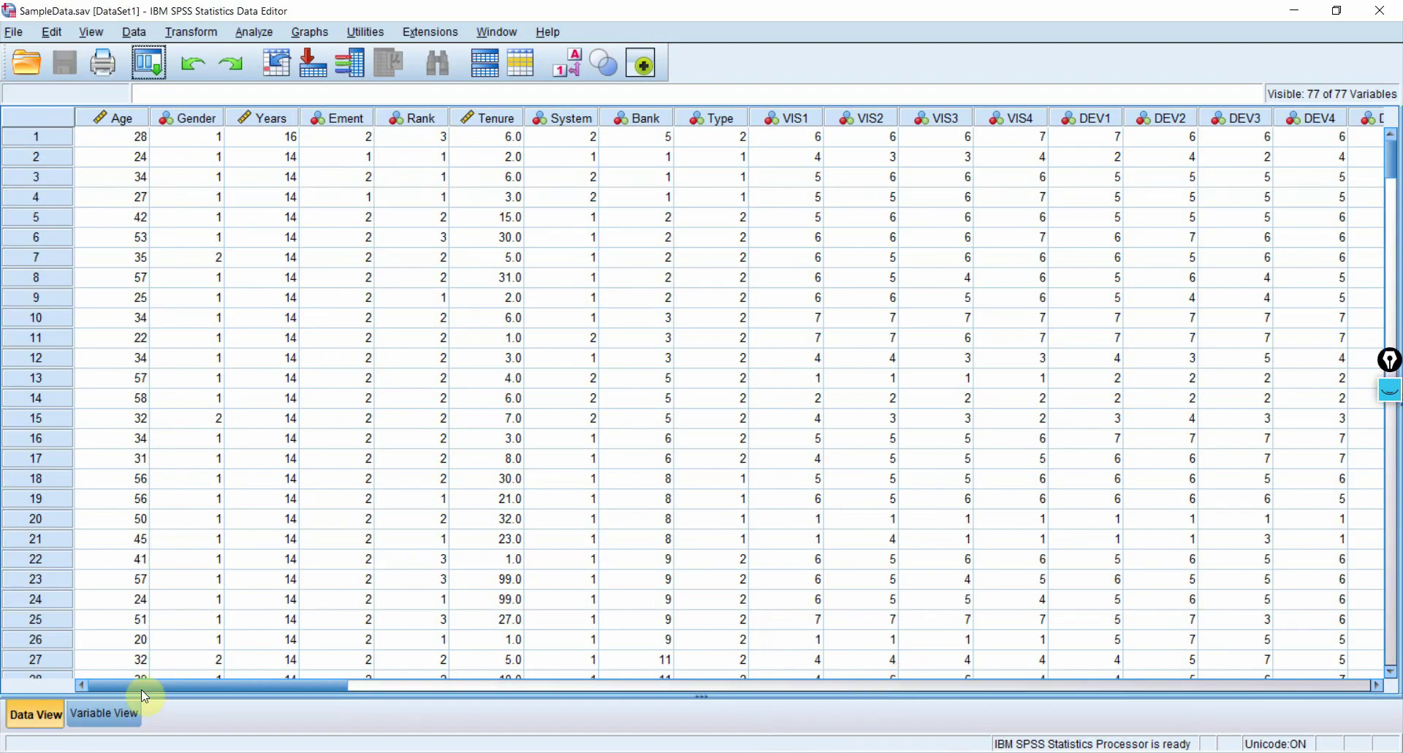
pyautogui.click(121, 713)
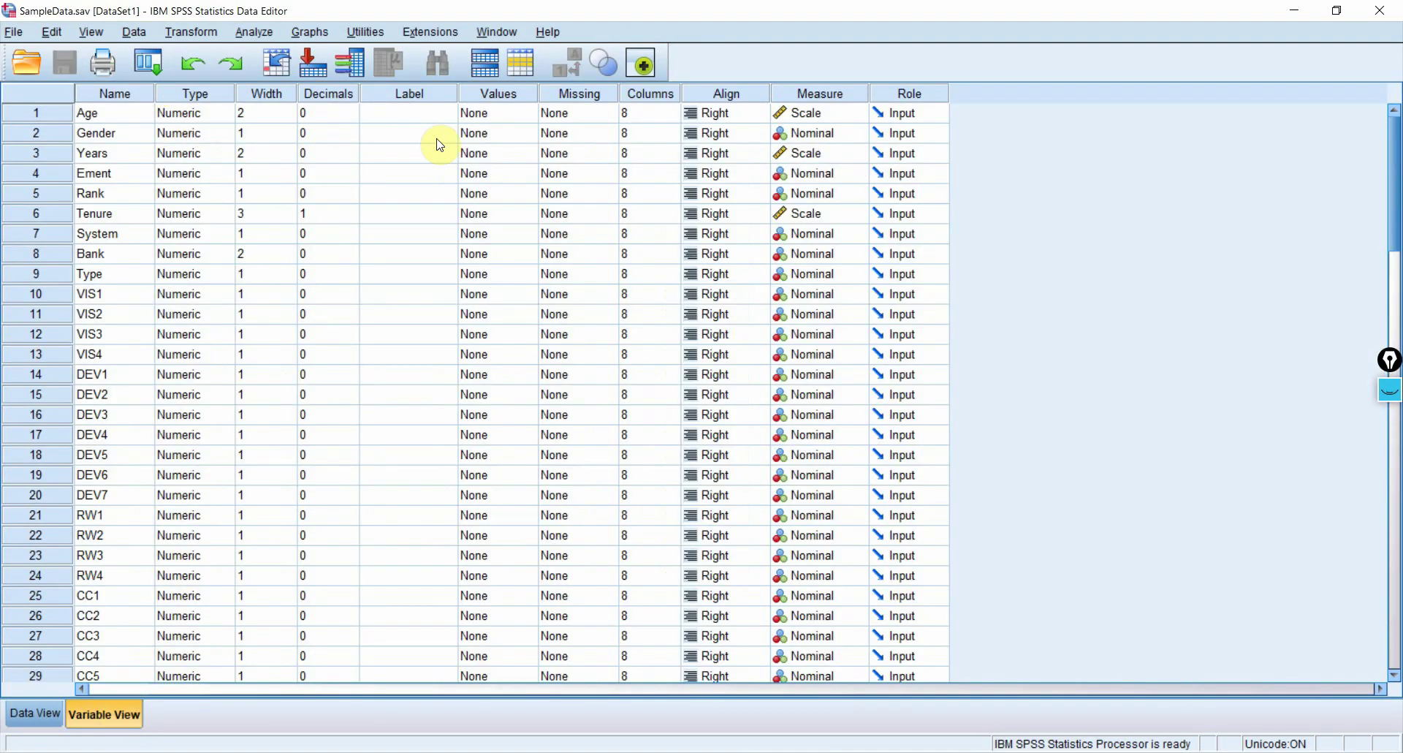
# - Add the value label Male for value 1 of the Gender variable
pyautogui.click(539, 136)
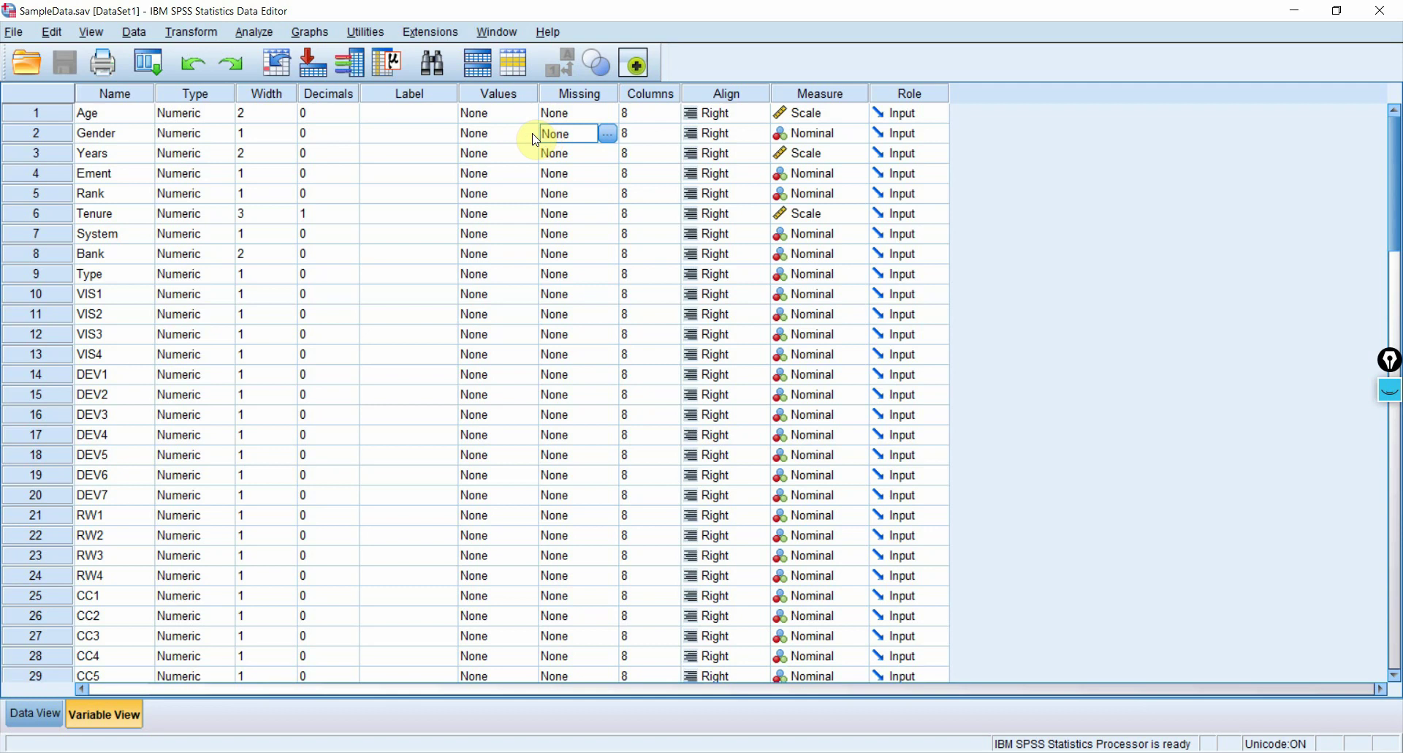
pyautogui.click(531, 135)
pyautogui.click(531, 134)
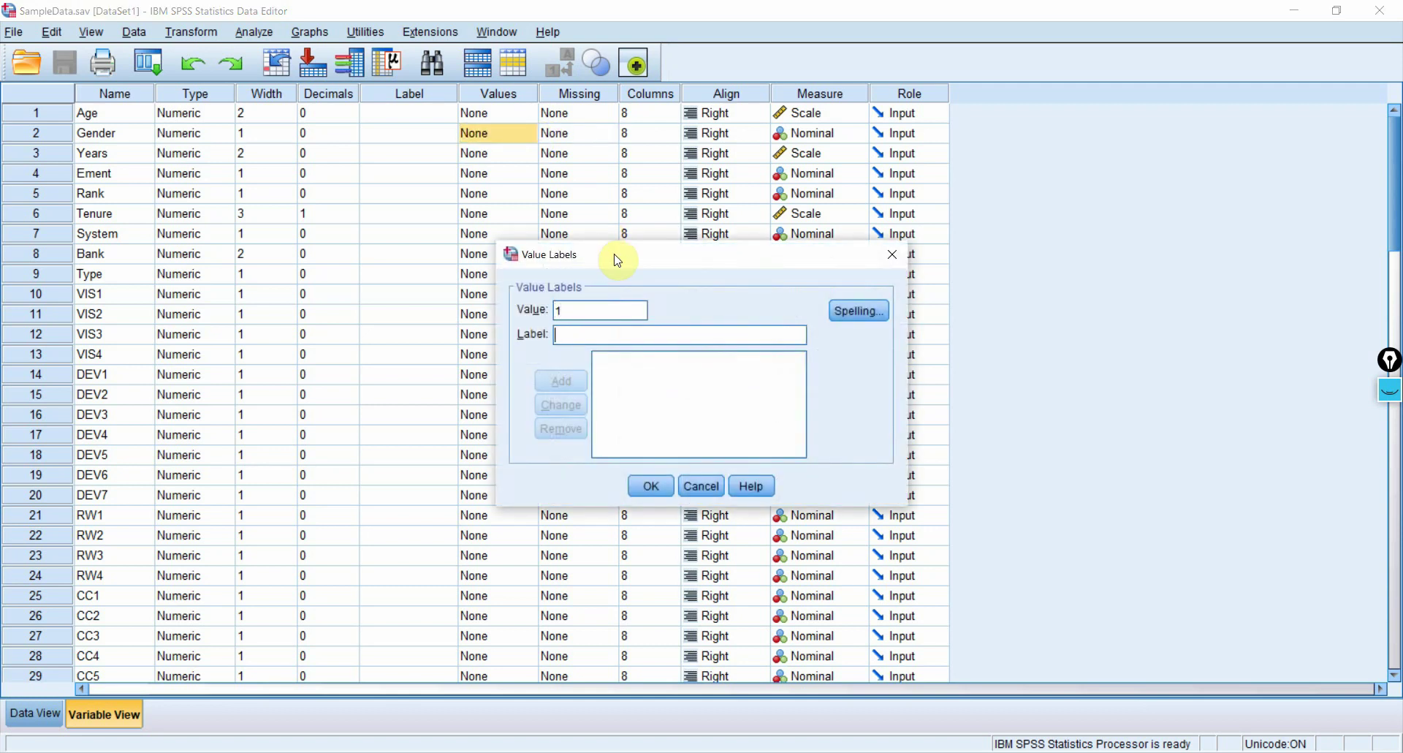
pyautogui.write('mALE')
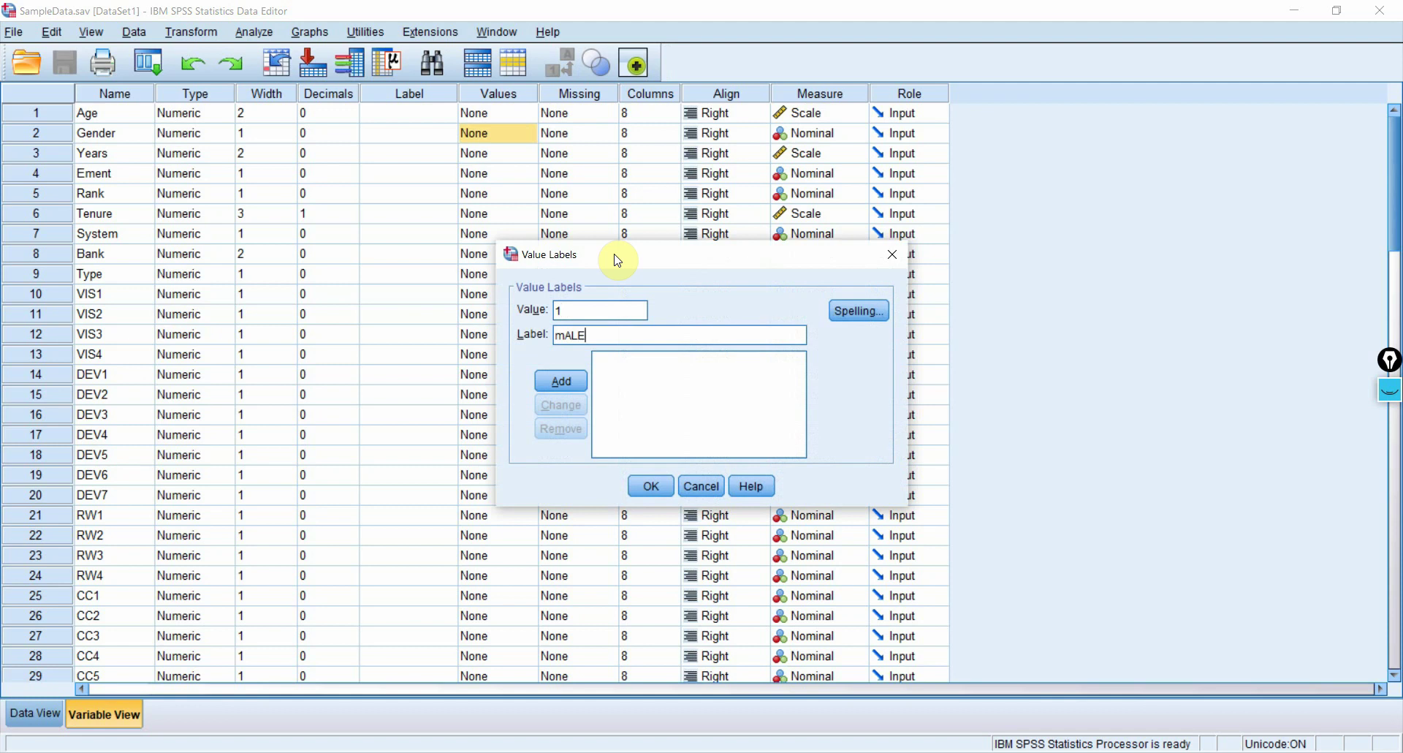
pyautogui.write('A')
pyautogui.press('BackSpace')
pyautogui.press('BackSpace')
pyautogui.write('Ma')
pyautogui.press('Return')
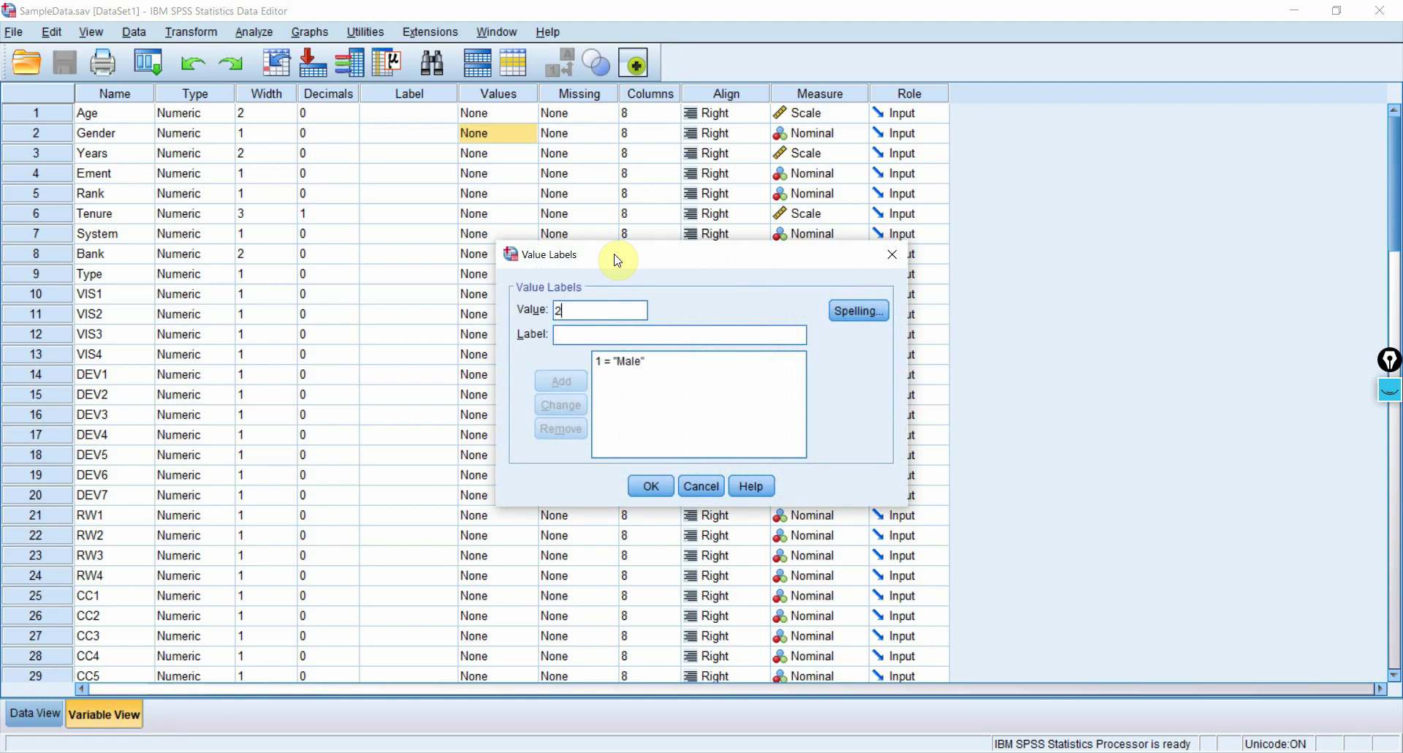
# - Add the value label Female for value 2 of Gender and apply the value labels
pyautogui.write('Female')
pyautogui.press('Return')
pyautogui.click(660, 481)
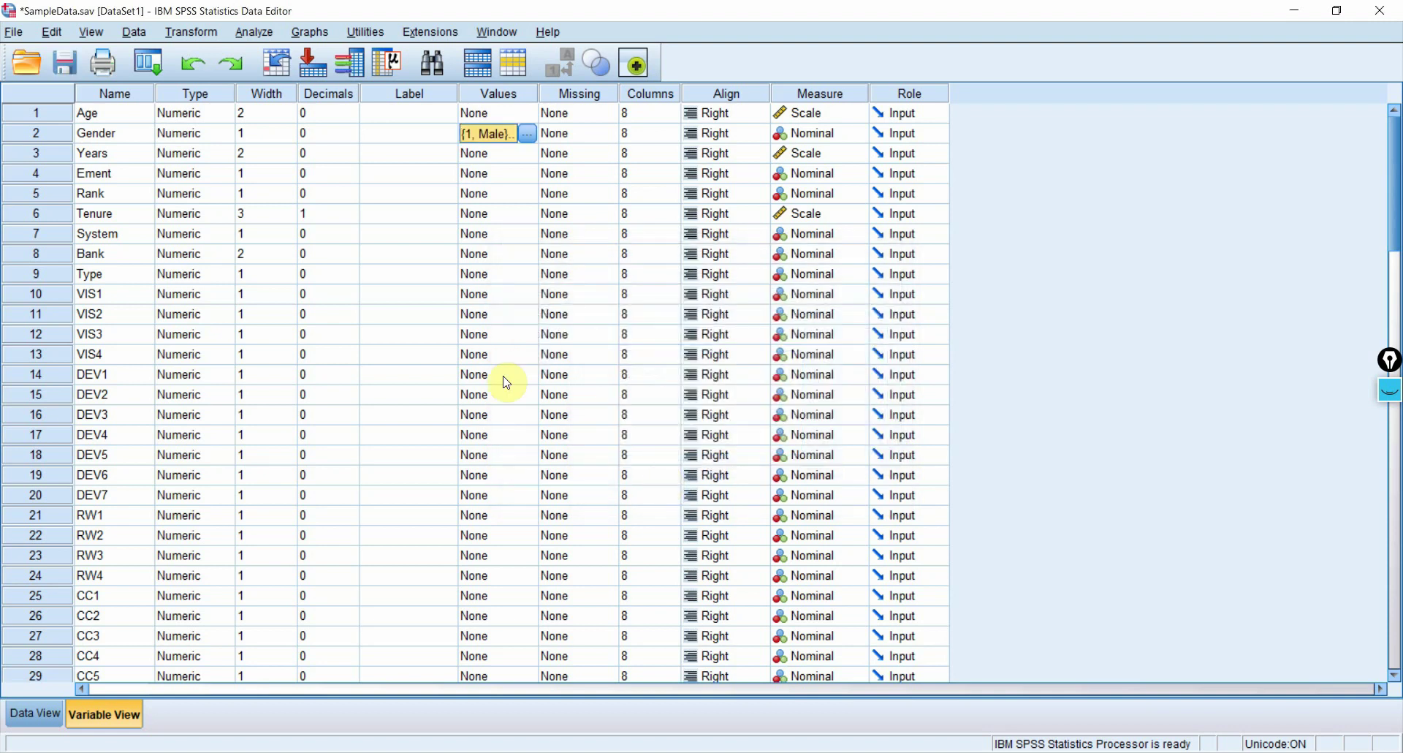
# - Rerun the Frequencies analysis for Gender with the same bar chart setting
pyautogui.click(265, 34)
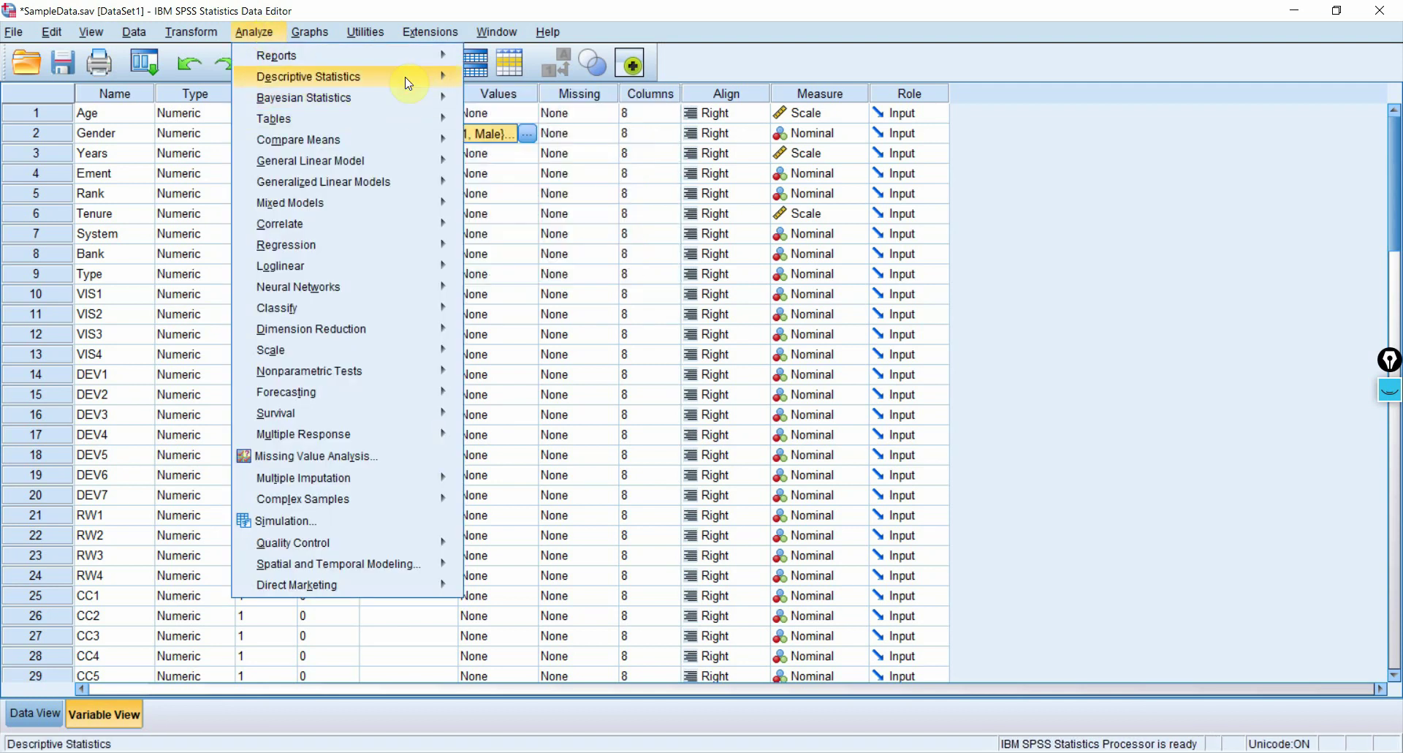
pyautogui.moveTo(447, 74)
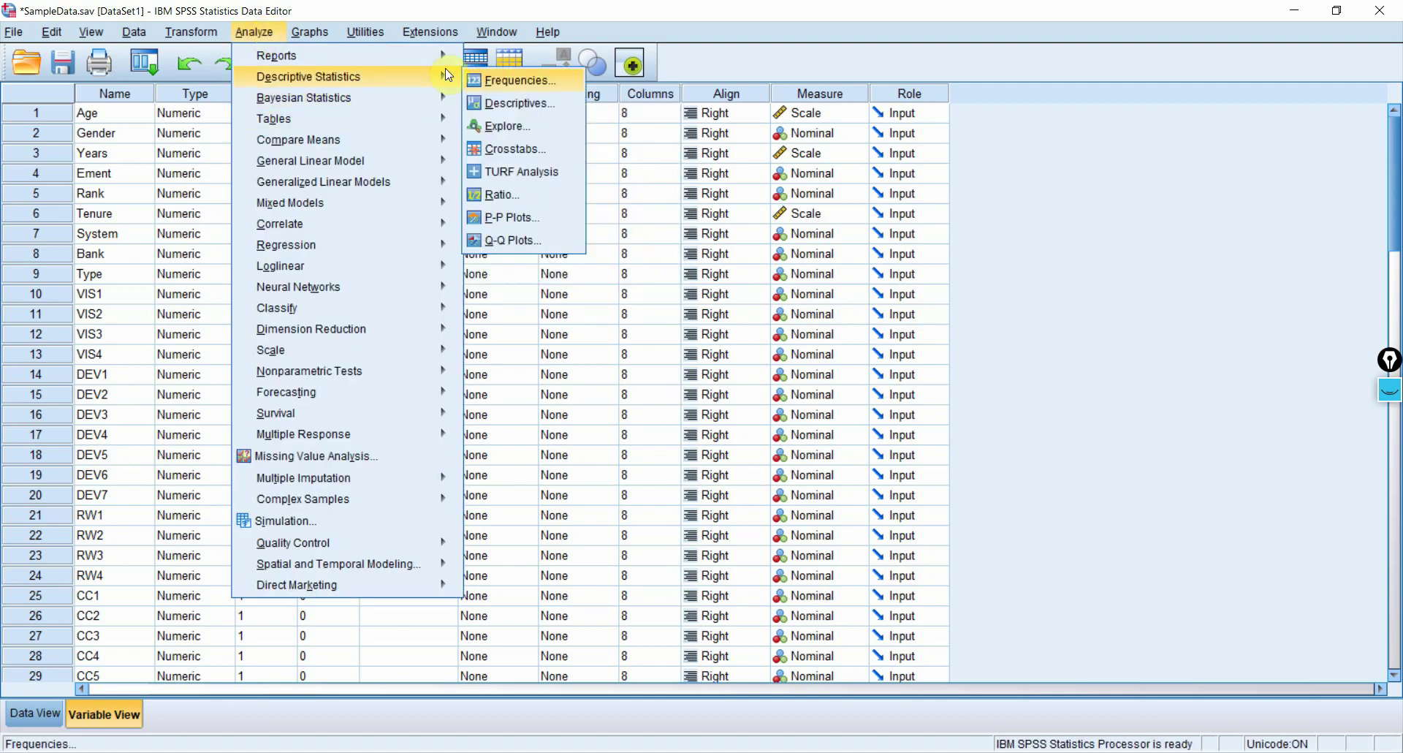
pyautogui.click(526, 81)
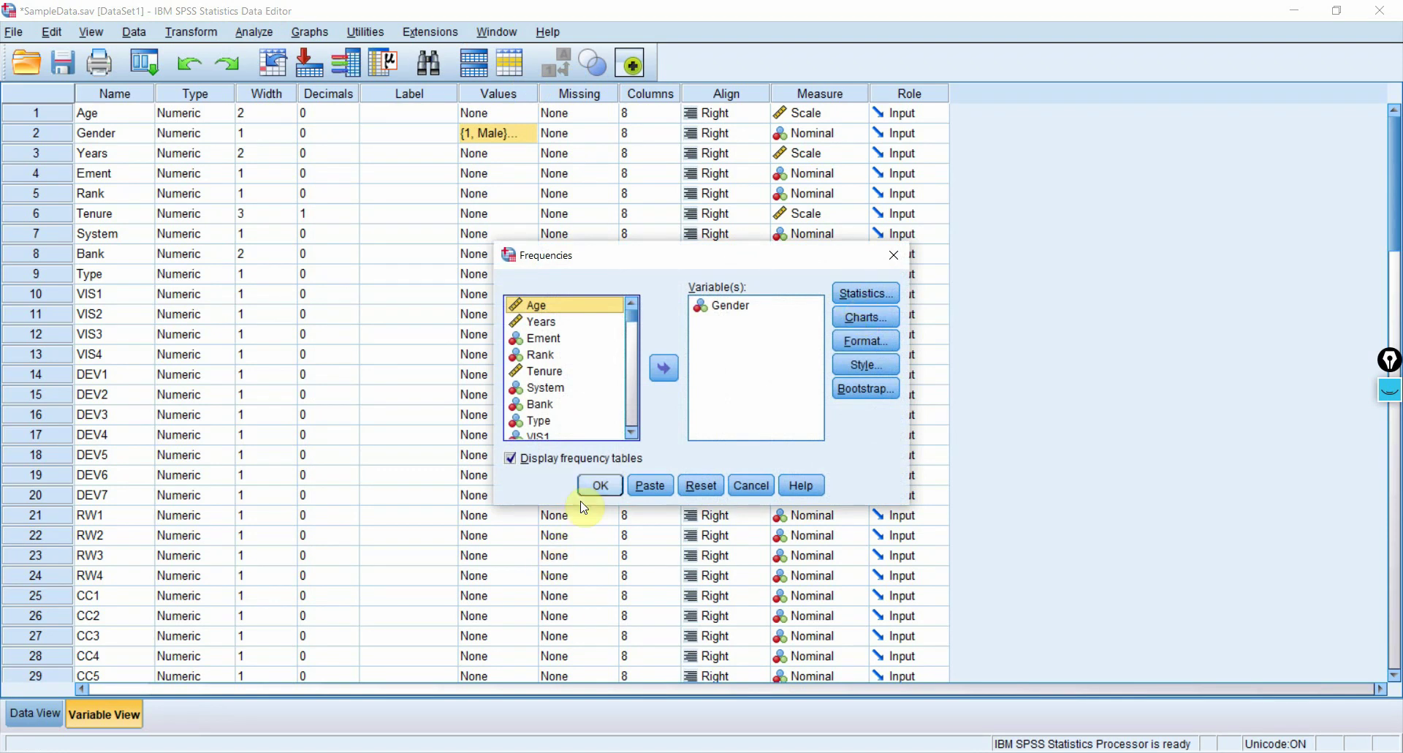
pyautogui.click(593, 486)
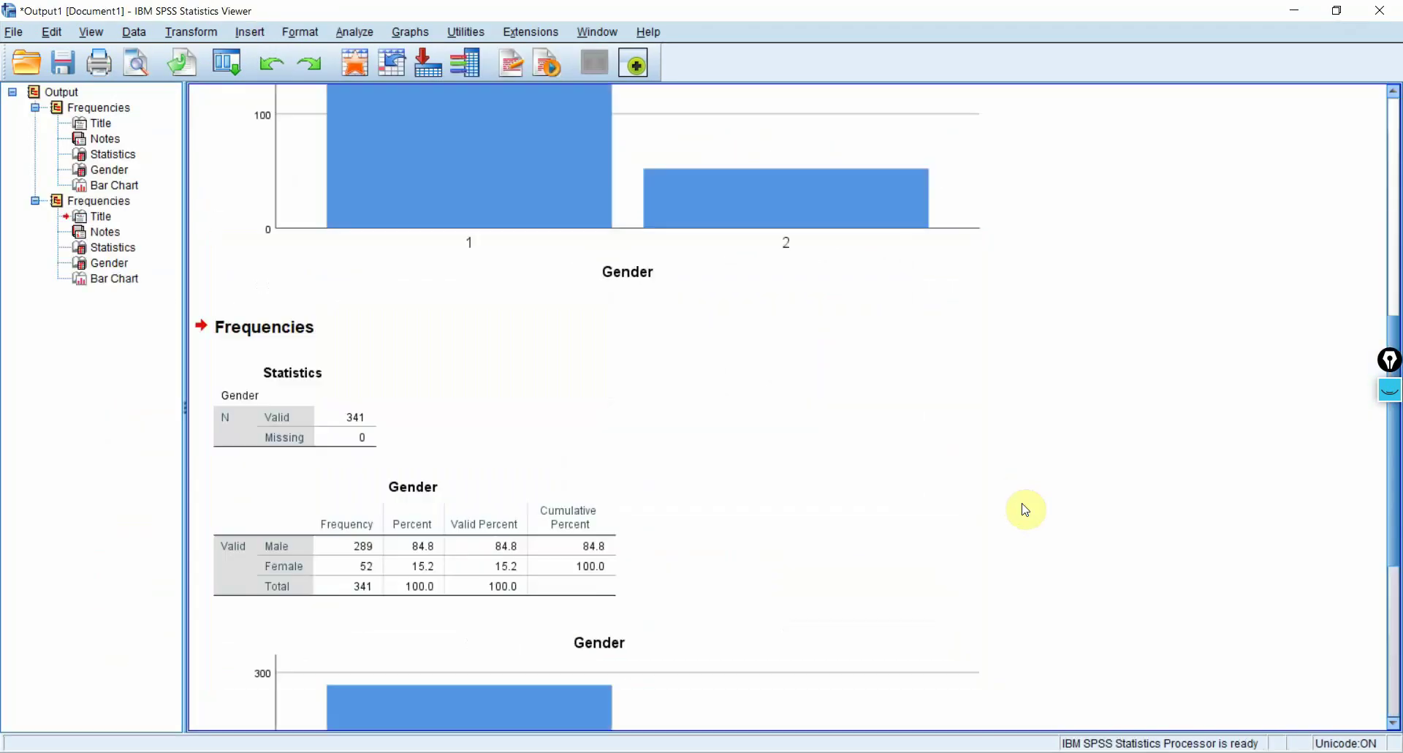
# - View the new Gender bar chart with its category labels and close the output document without saving it
pyautogui.moveTo(1397, 526); pyautogui.dragTo(1396, 673)
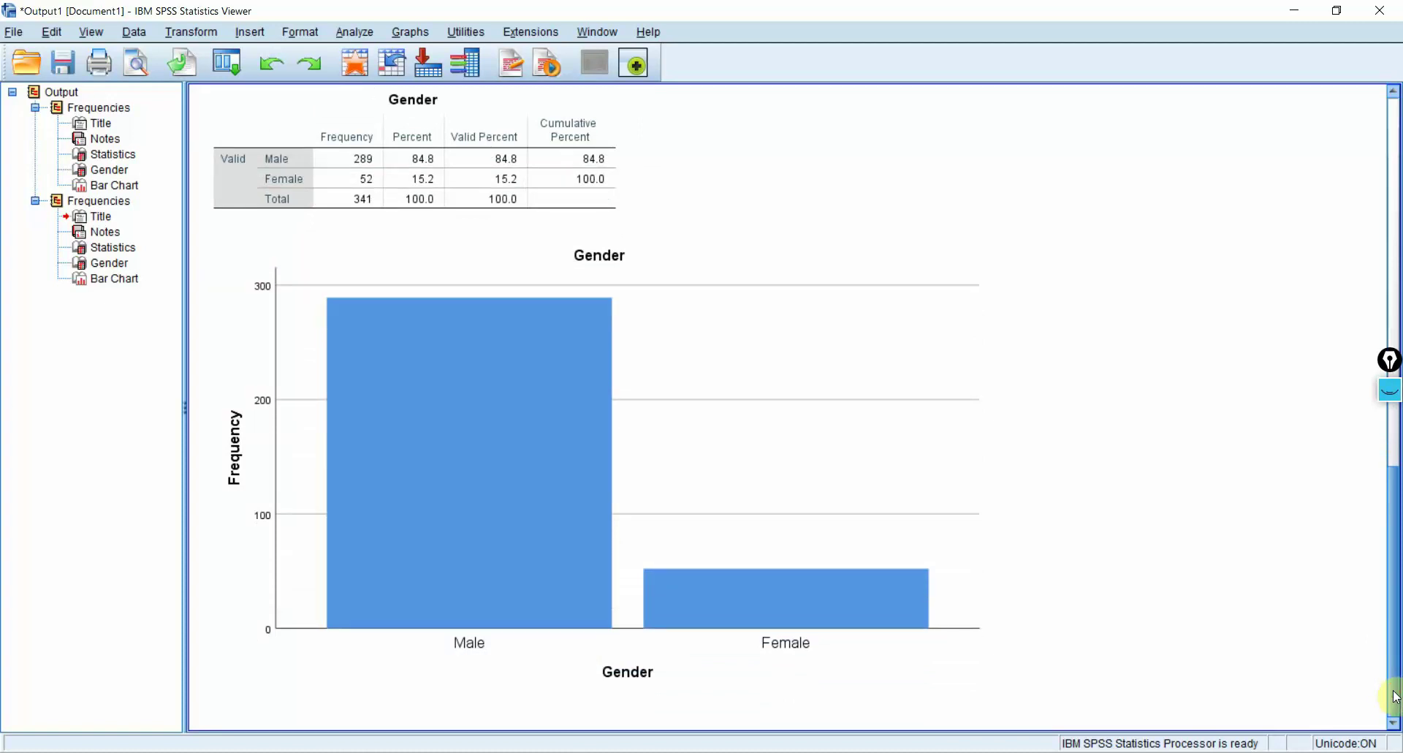
pyautogui.click(1379, 10)
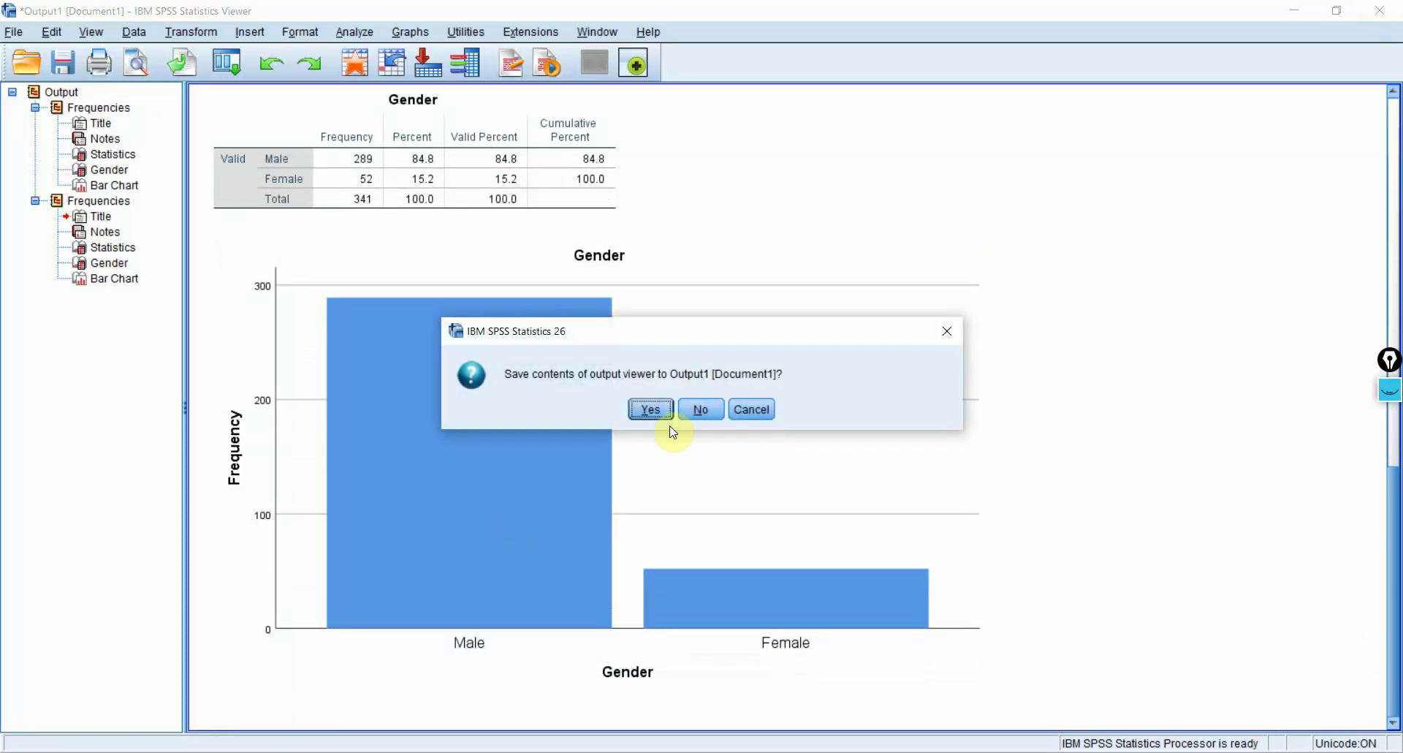
pyautogui.click(712, 409)
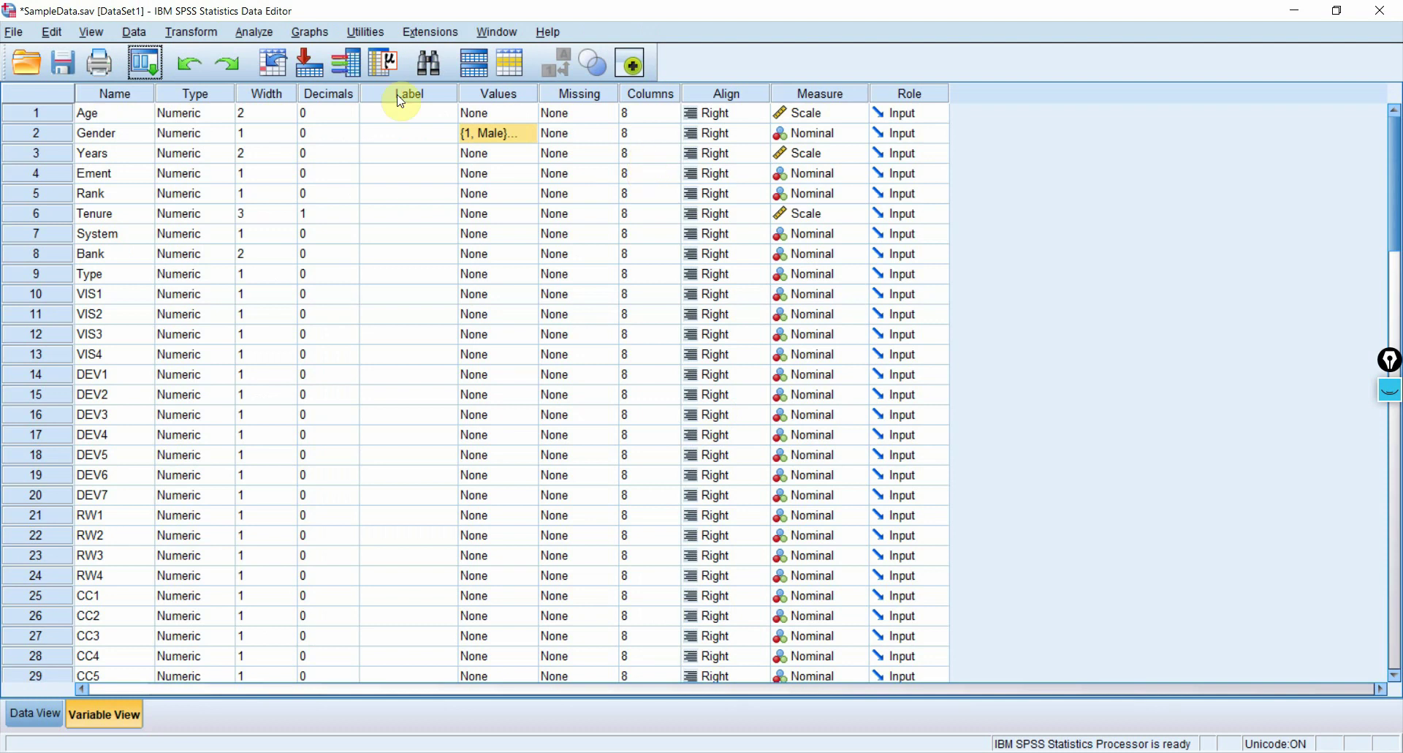
# - Open the Chart Builder and place a simple bar chart from the Bar gallery in the chart preview
pyautogui.click(310, 33)
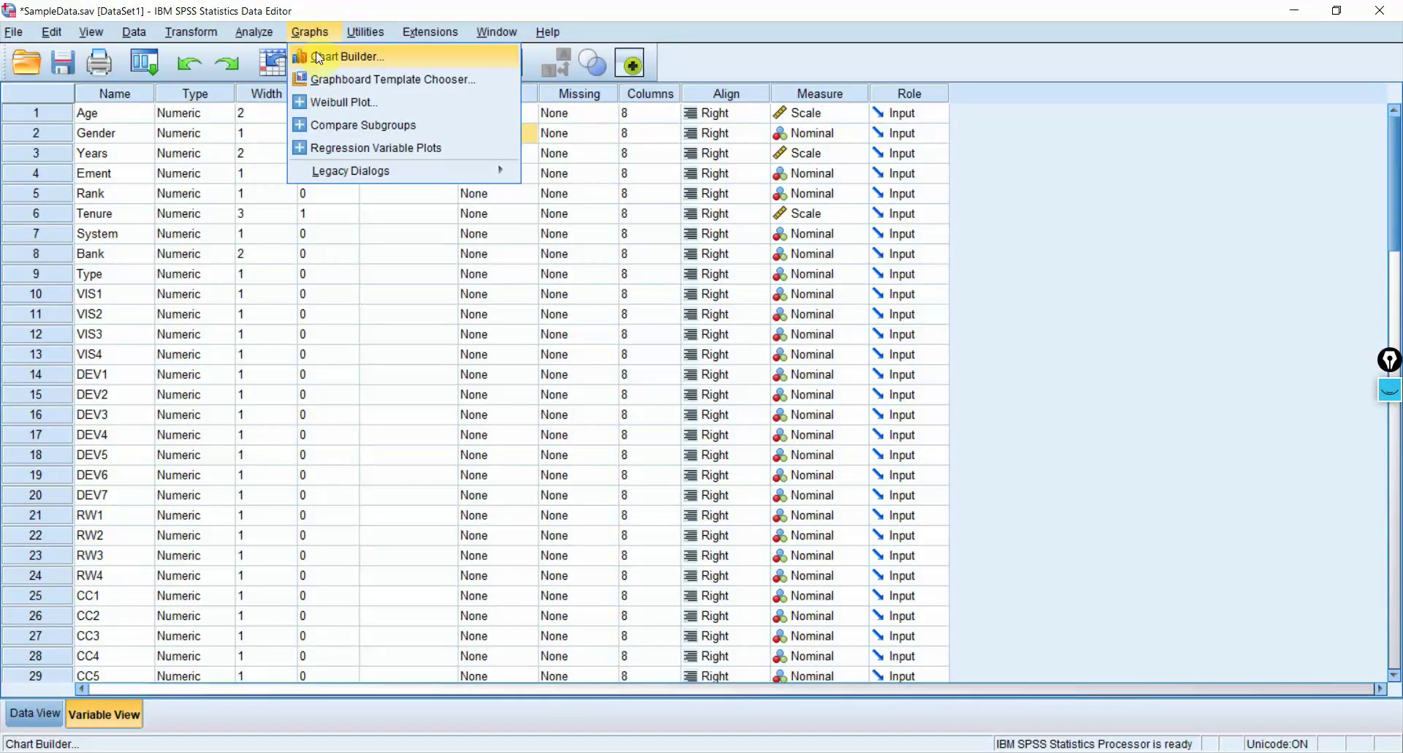
pyautogui.moveTo(393, 180)
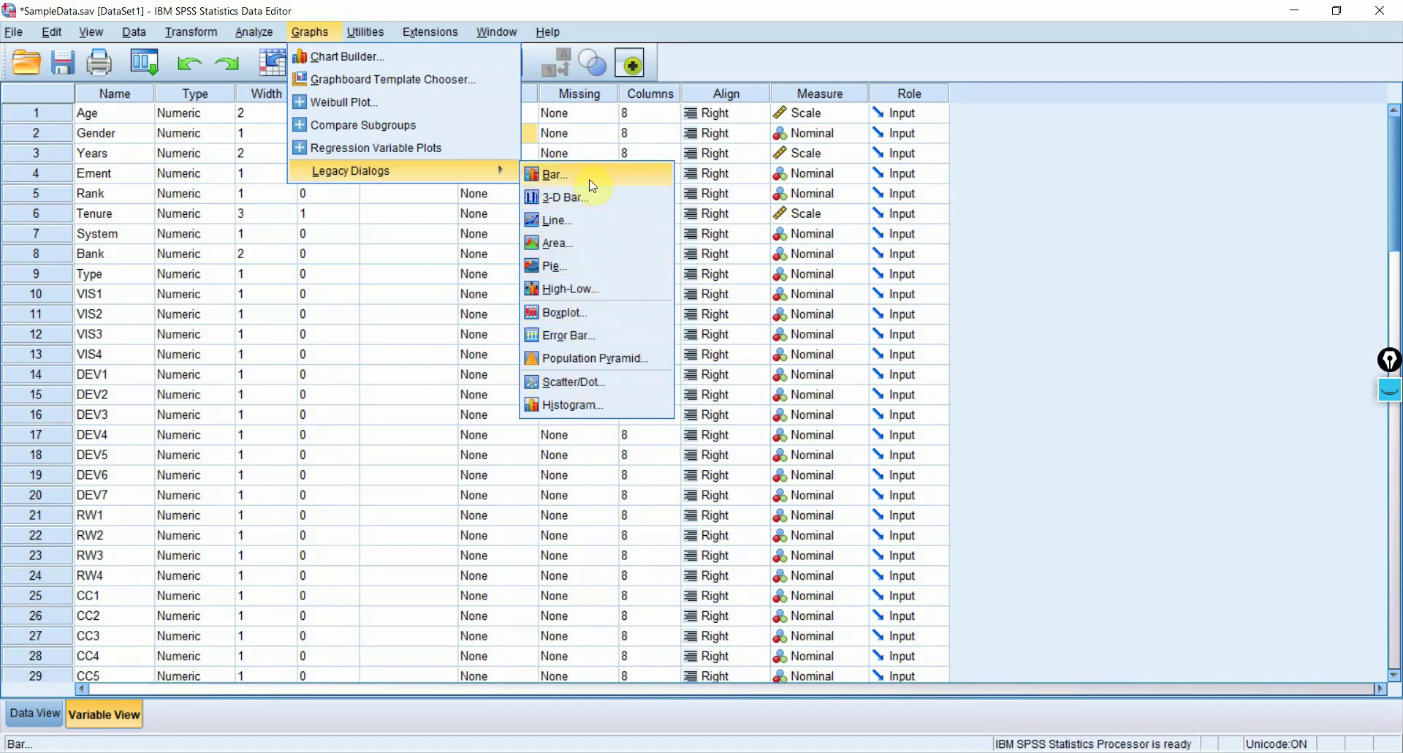
pyautogui.click(392, 52)
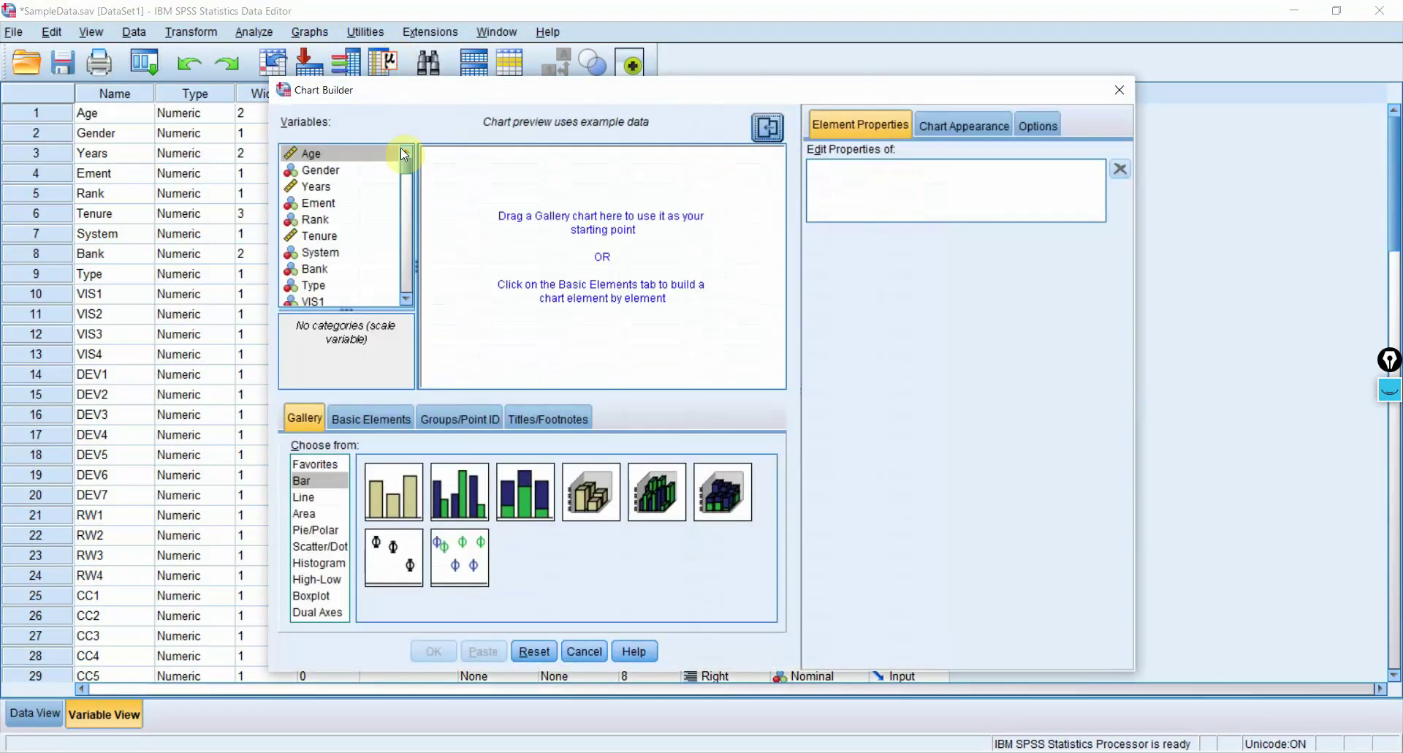
pyautogui.click(325, 174)
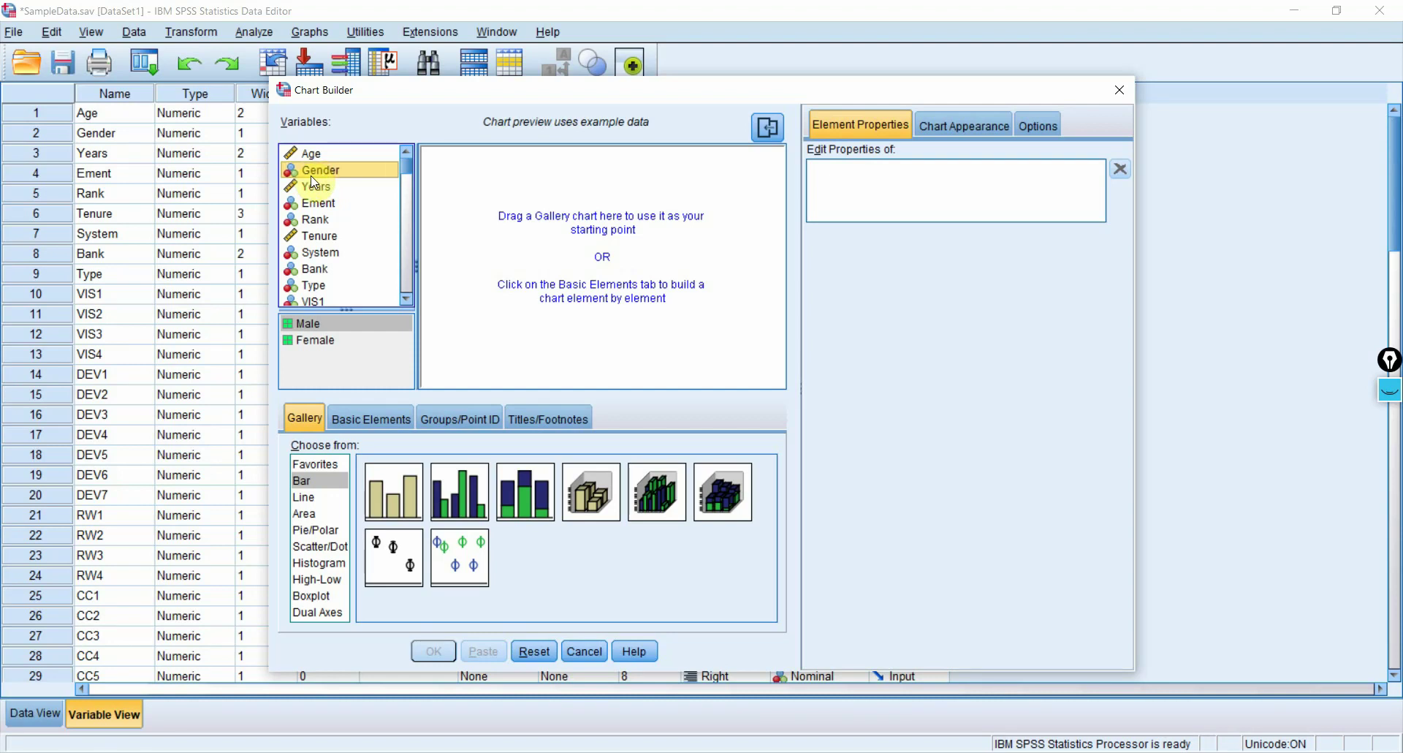
pyautogui.click(314, 481)
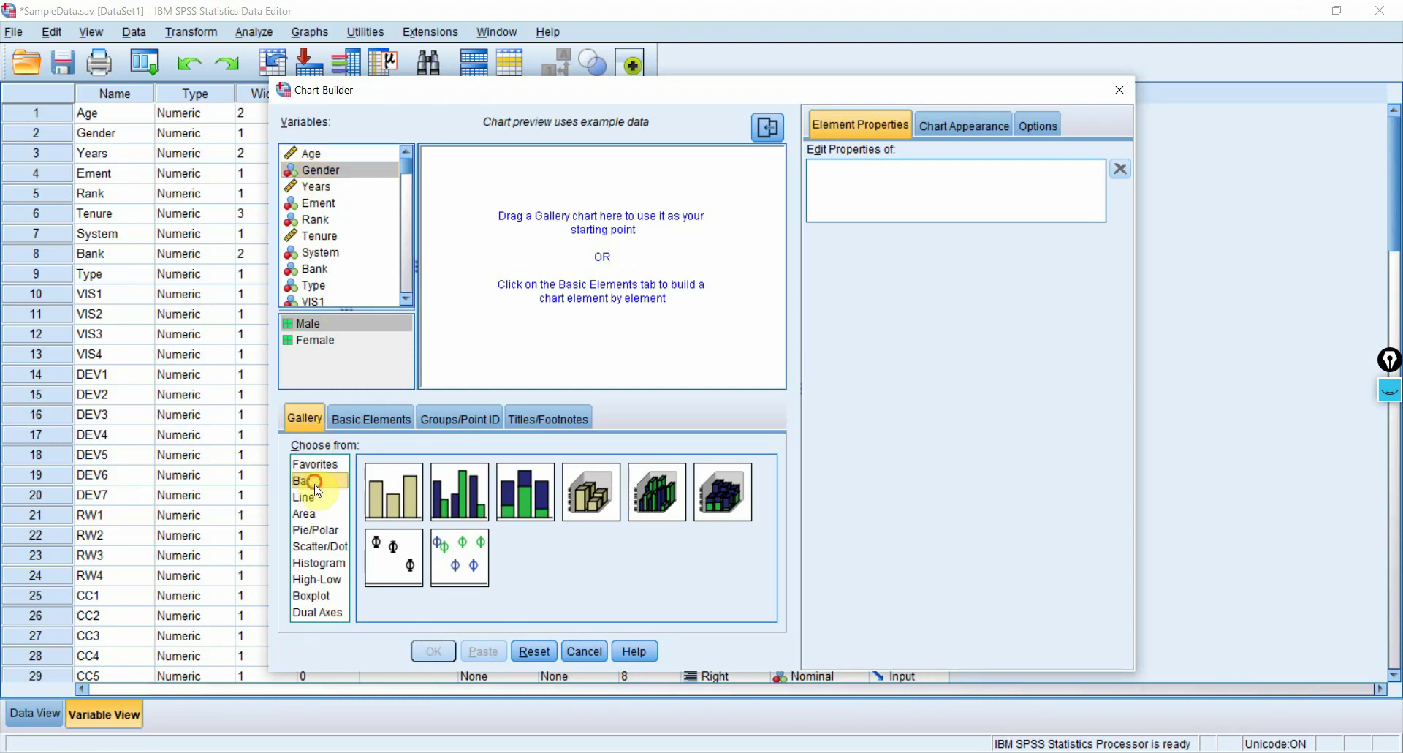
pyautogui.moveTo(323, 175); pyautogui.dragTo(365, 166)
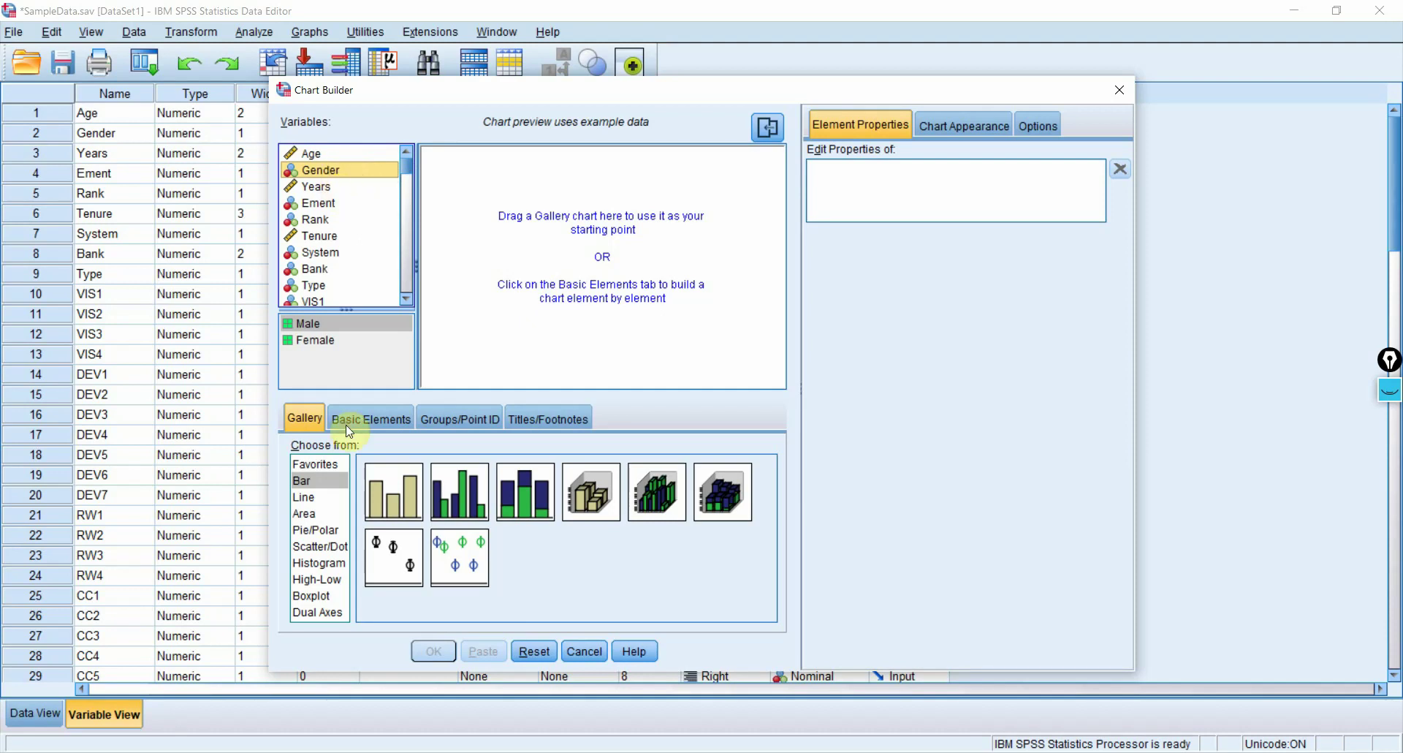
pyautogui.click(319, 480)
pyautogui.moveTo(392, 498); pyautogui.dragTo(395, 498)
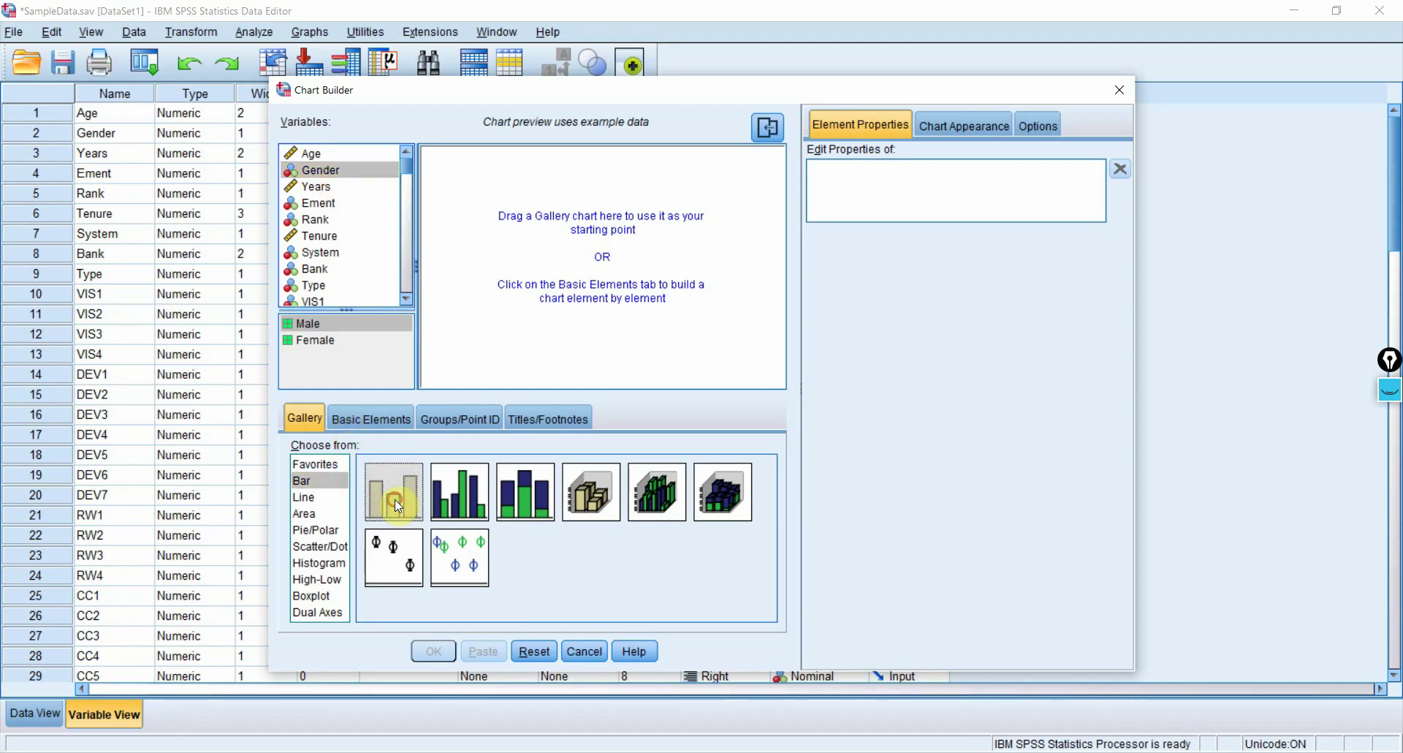
pyautogui.doubleClick(394, 498)
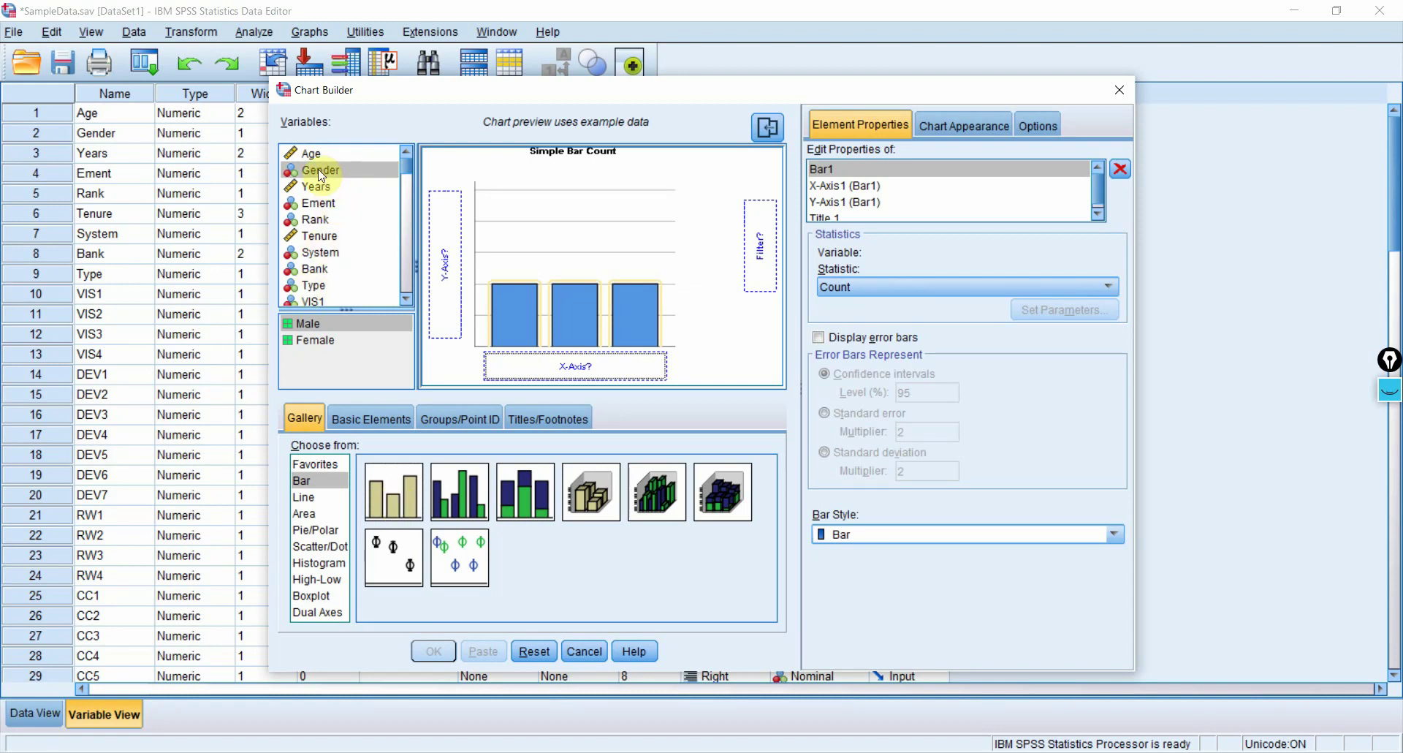
# - Assign Gender to the bar chart's X-axis and set the bar statistic to Percentage
pyautogui.moveTo(322, 172); pyautogui.dragTo(550, 364)
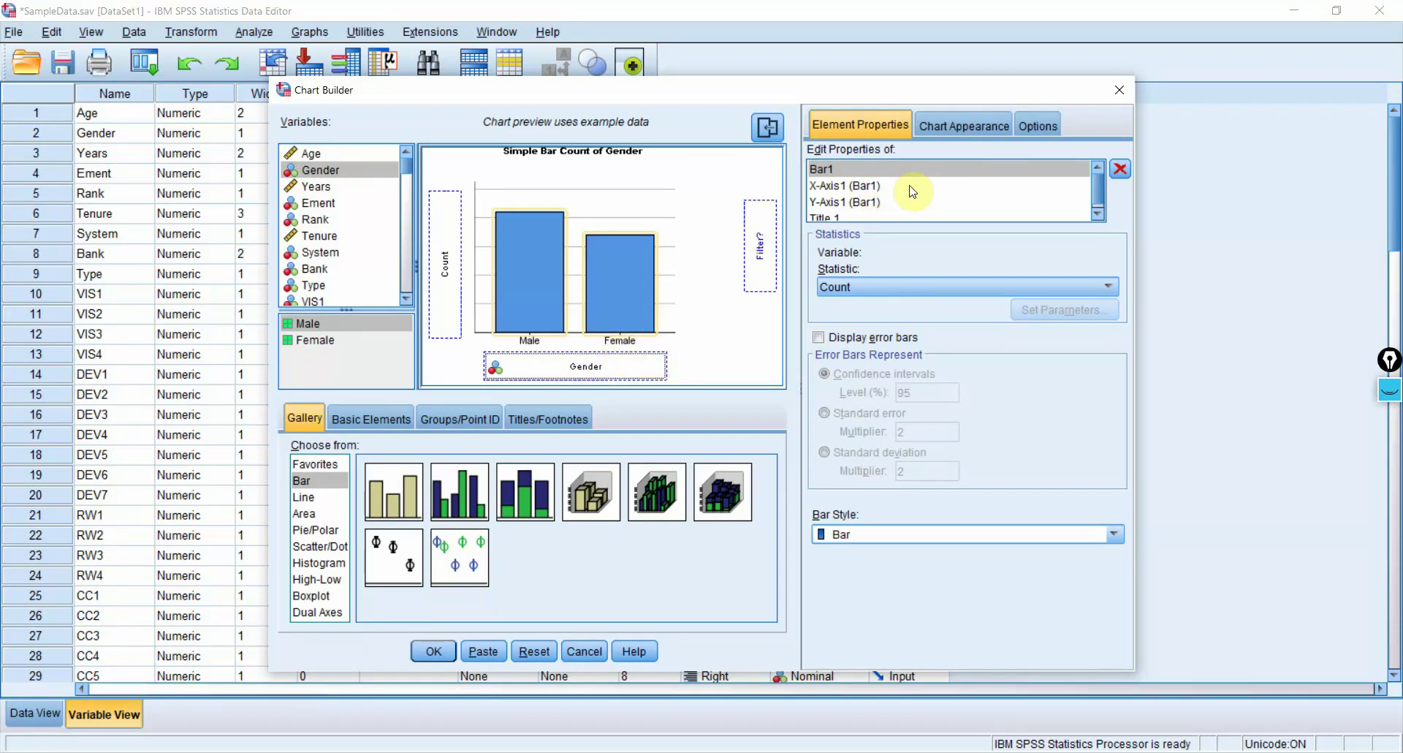
pyautogui.click(887, 284)
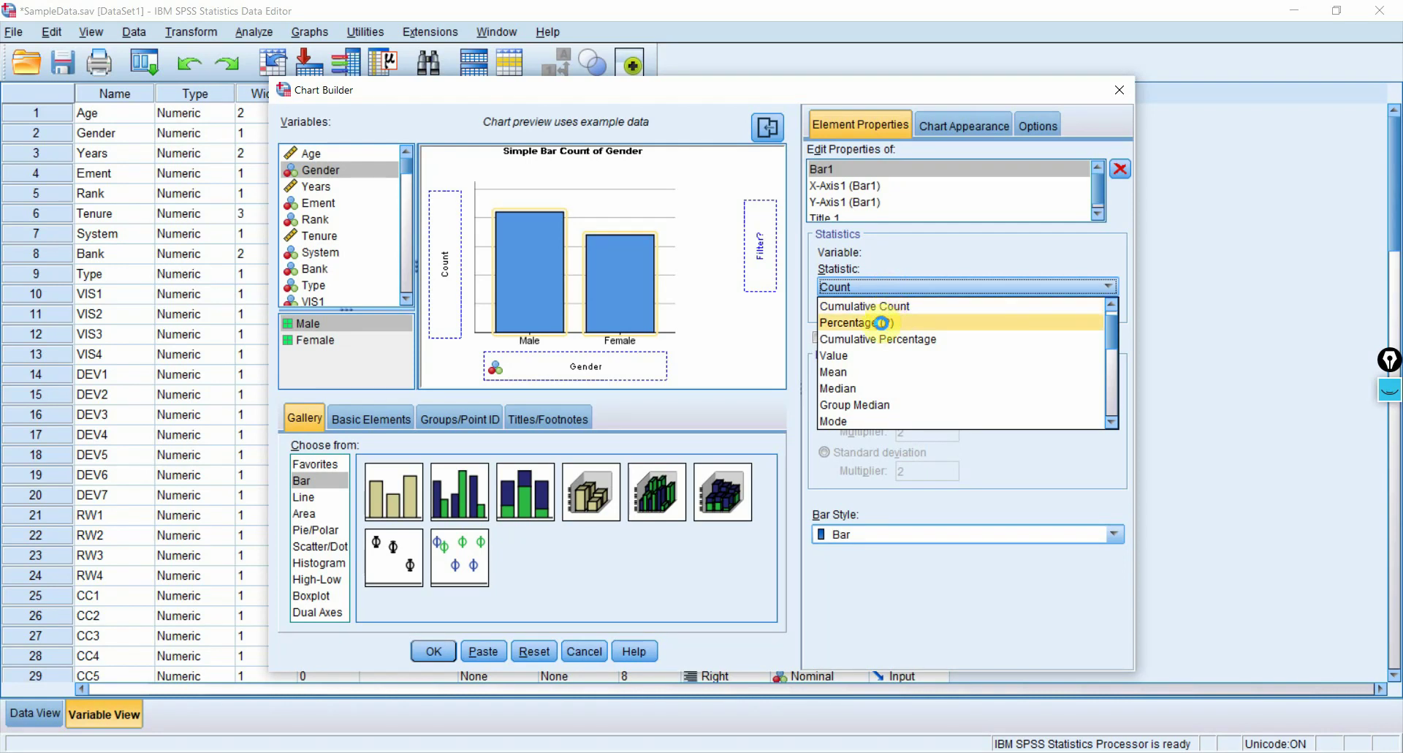
pyautogui.click(881, 322)
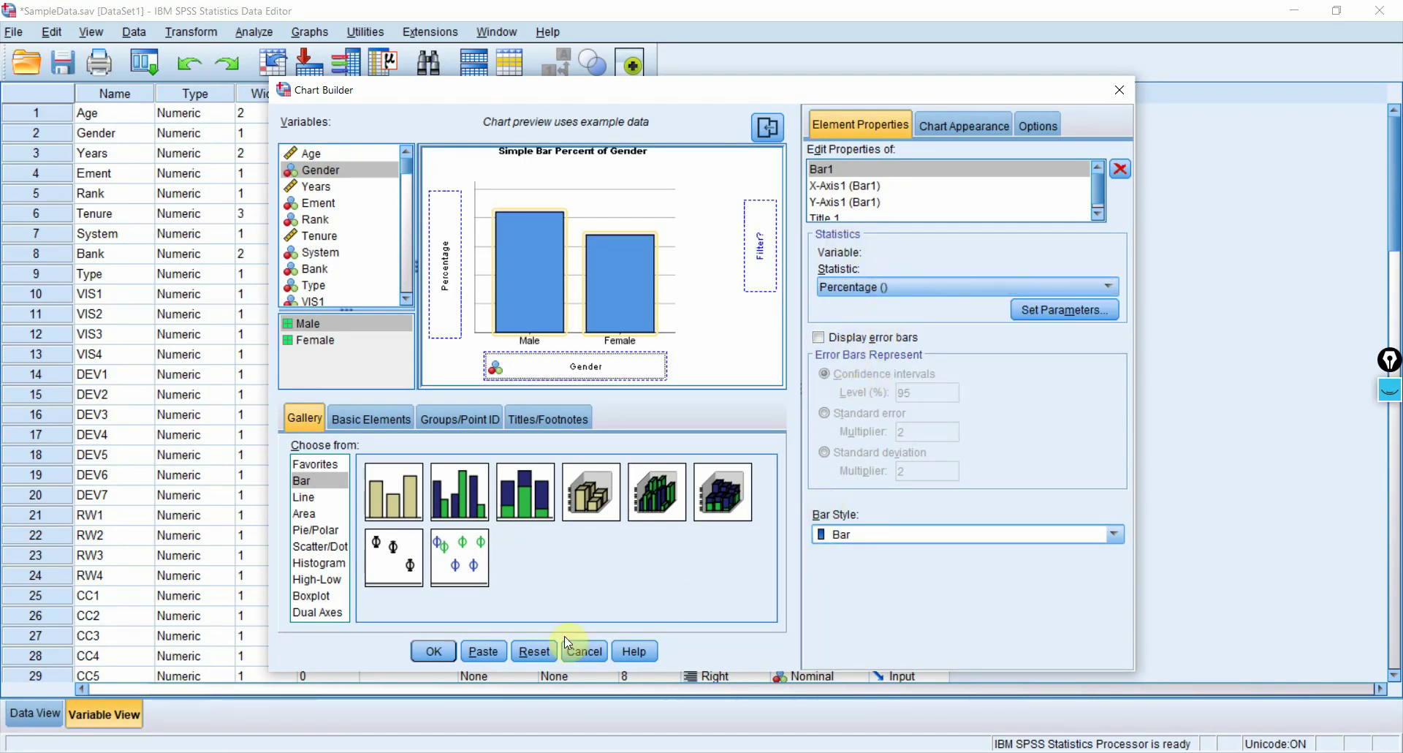
# - Review the chart's axis properties, appearance and options, and generate the simple bar chart of Gender percentages
pyautogui.click(838, 187)
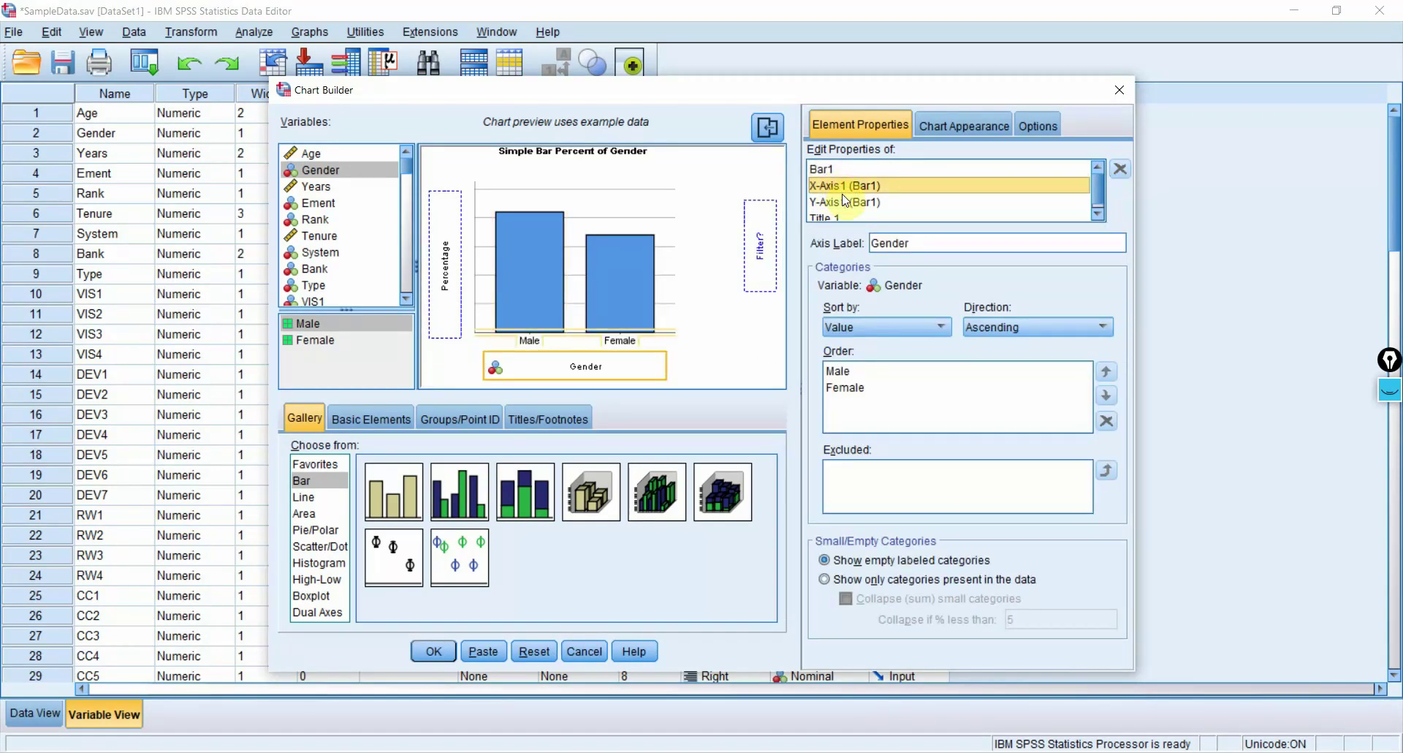
pyautogui.click(846, 201)
pyautogui.click(825, 169)
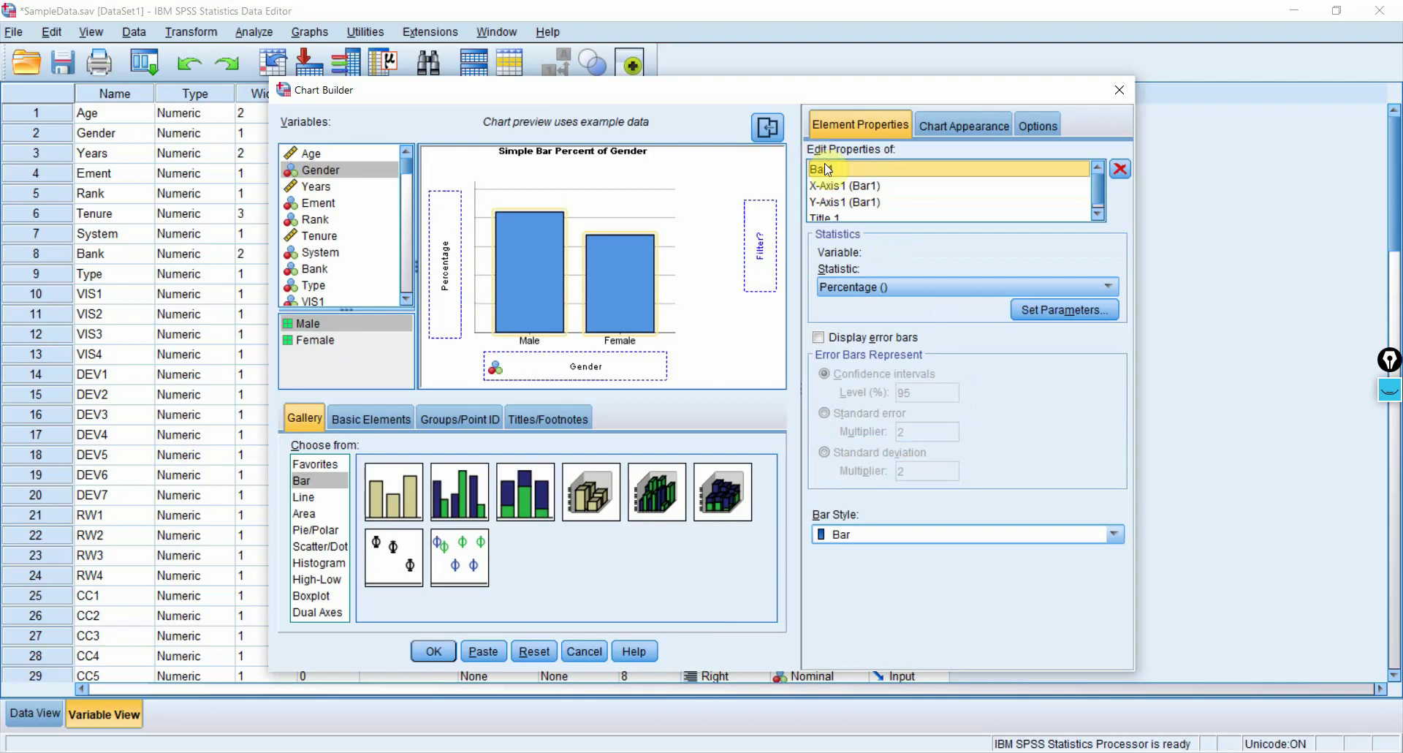
pyautogui.click(945, 127)
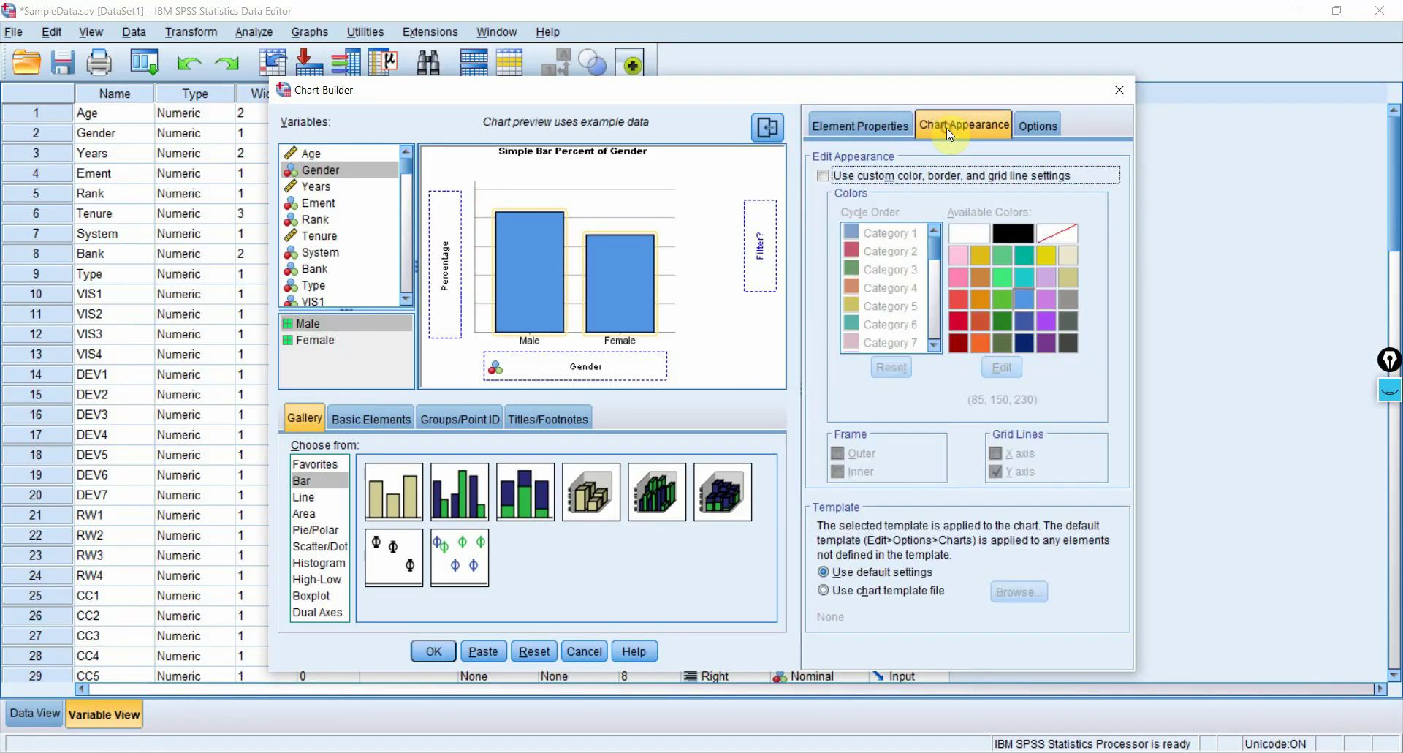
pyautogui.click(1040, 127)
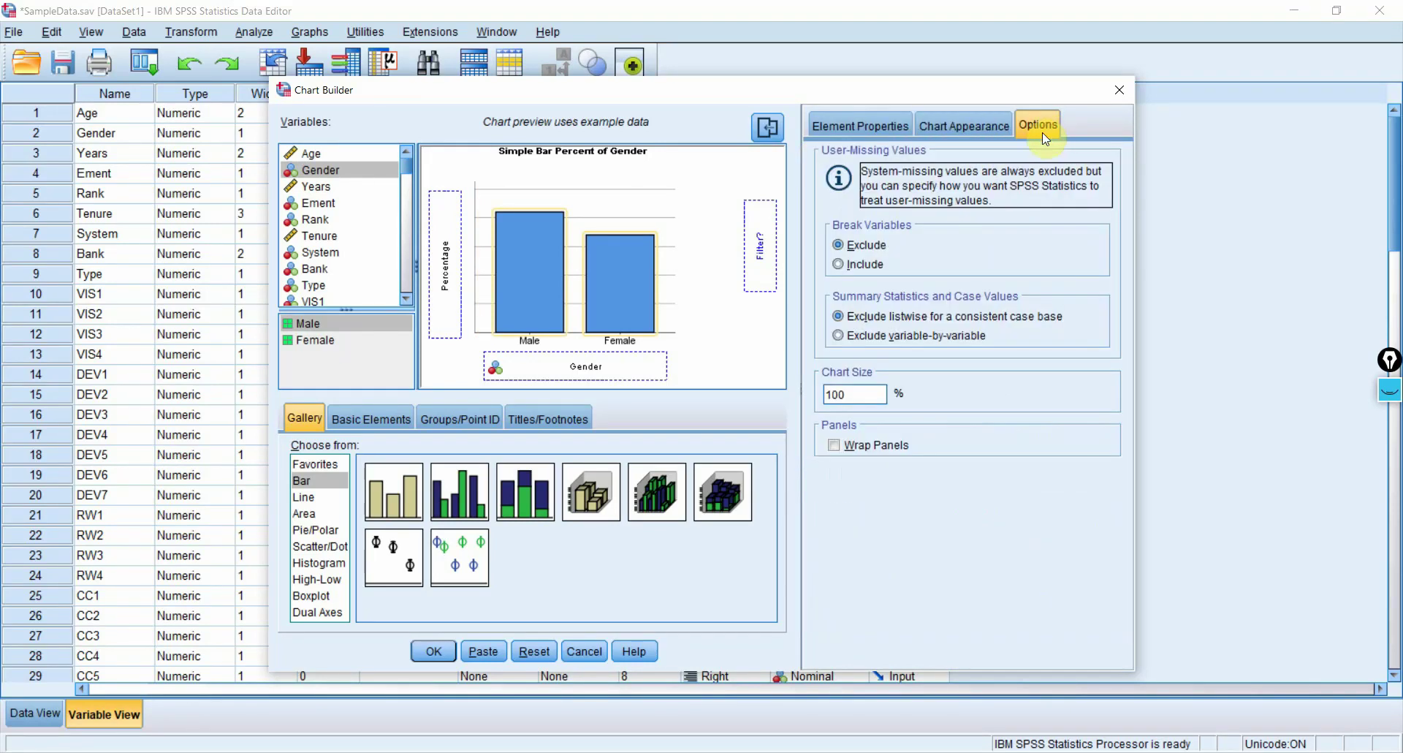
pyautogui.click(832, 125)
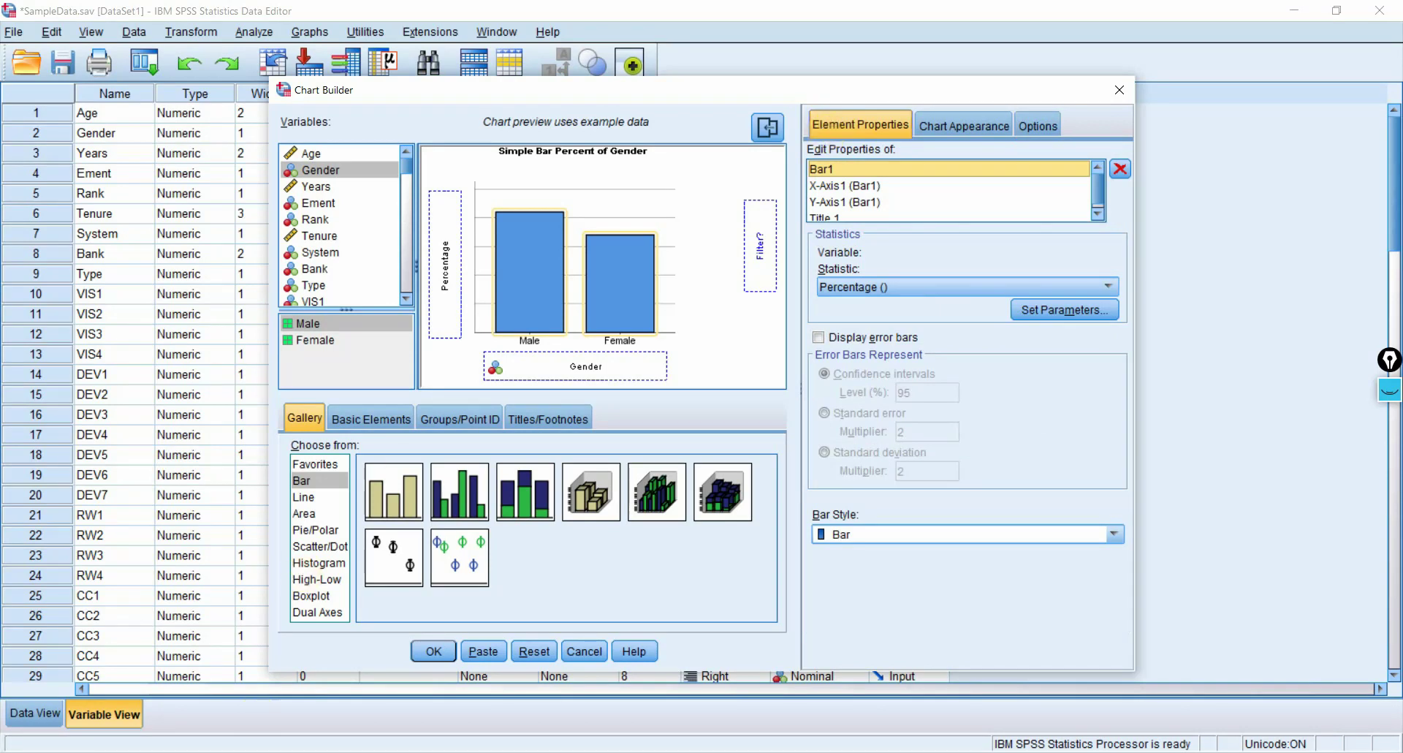
pyautogui.click(438, 650)
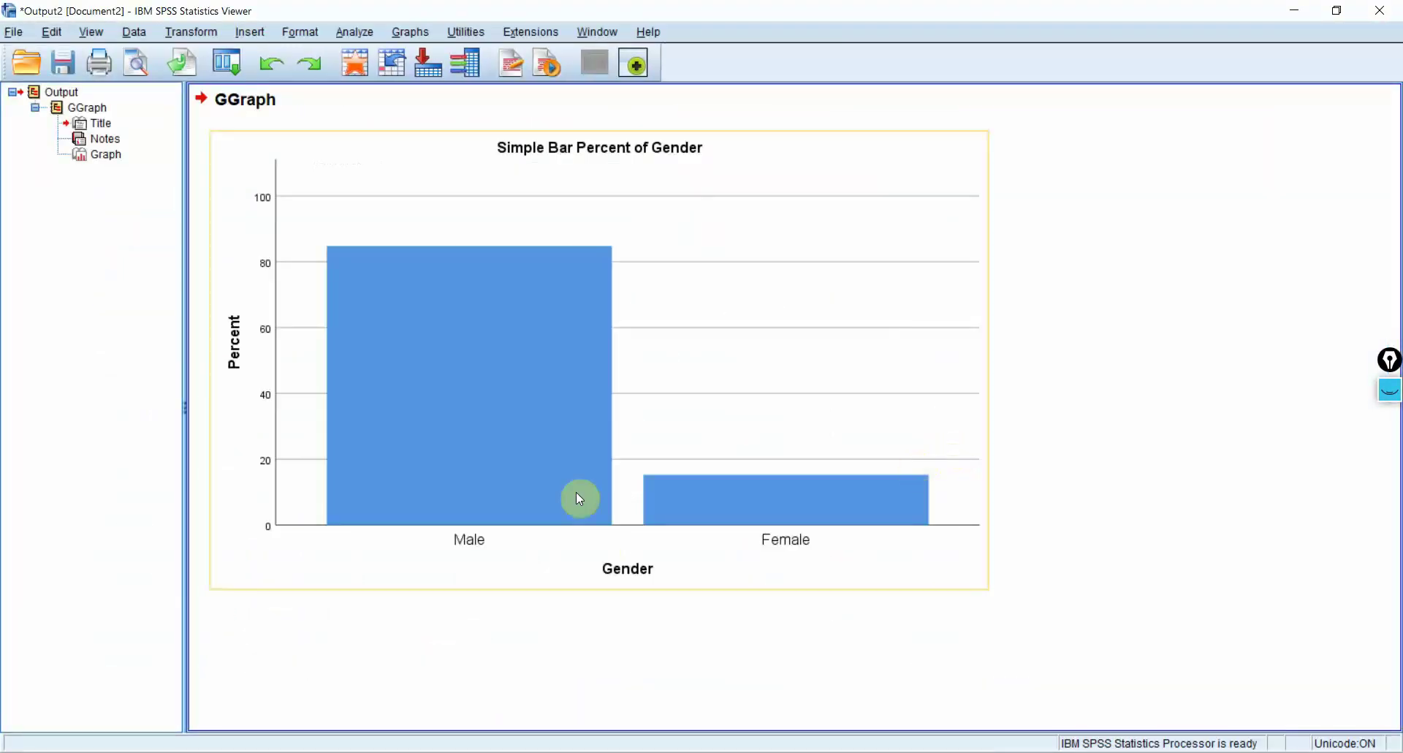
# - Reopen the Chart Builder and replace the bar chart in the preview with a pie chart of Gender
pyautogui.click(411, 32)
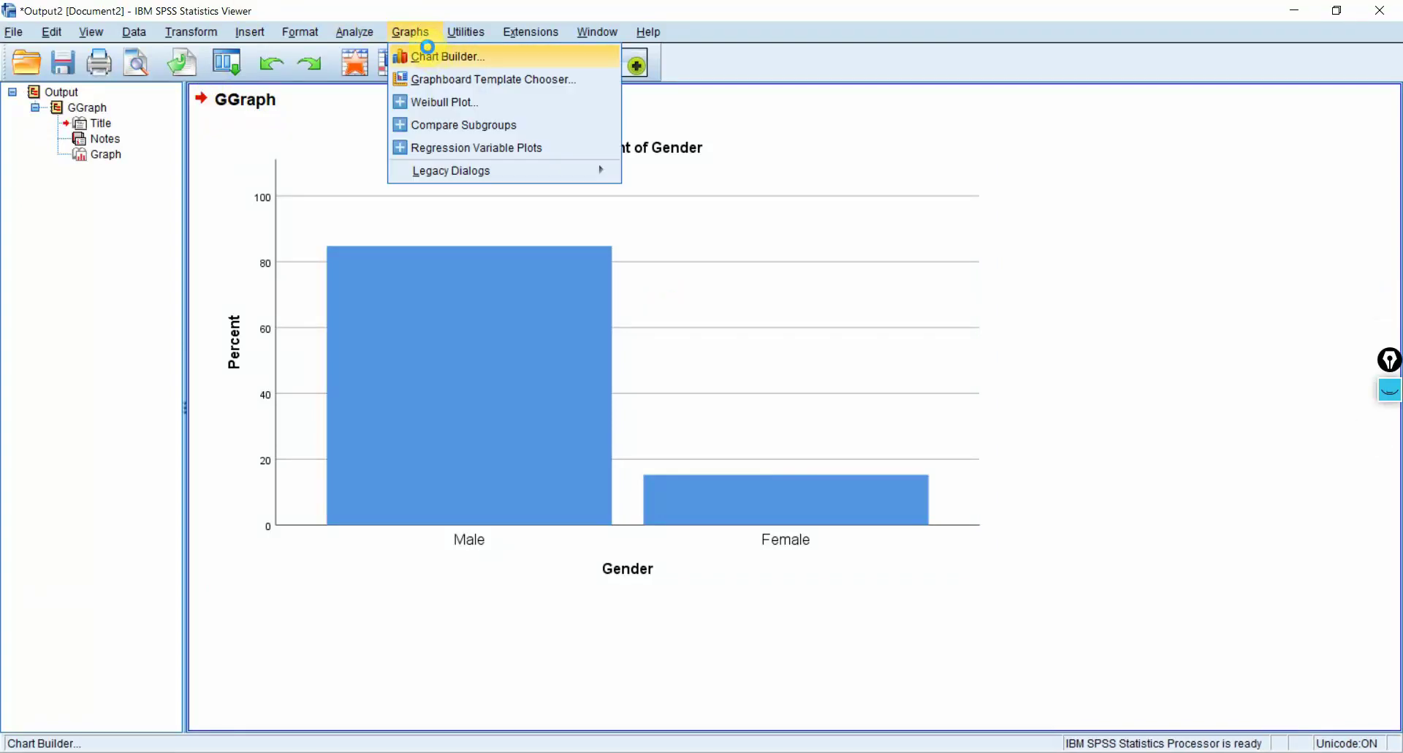
pyautogui.click(439, 56)
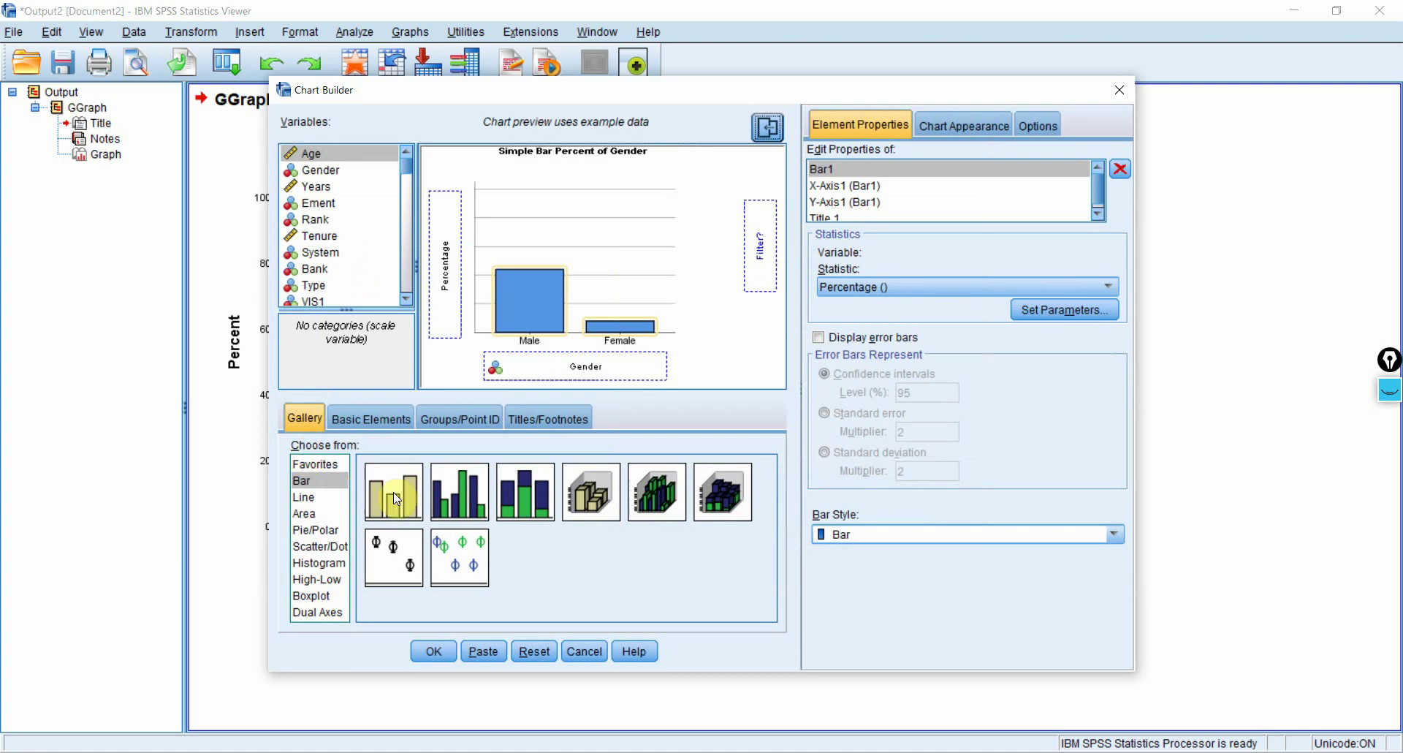
pyautogui.click(320, 526)
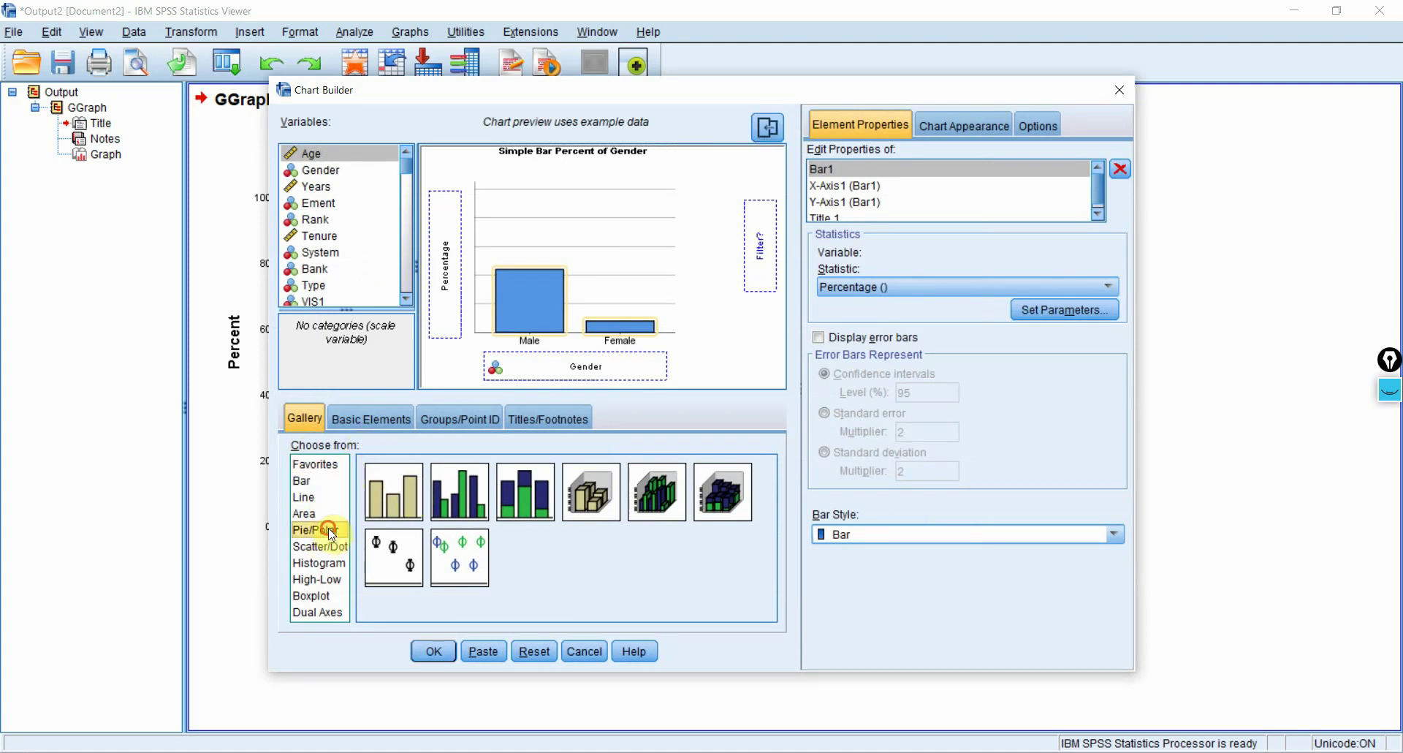
pyautogui.click(390, 487)
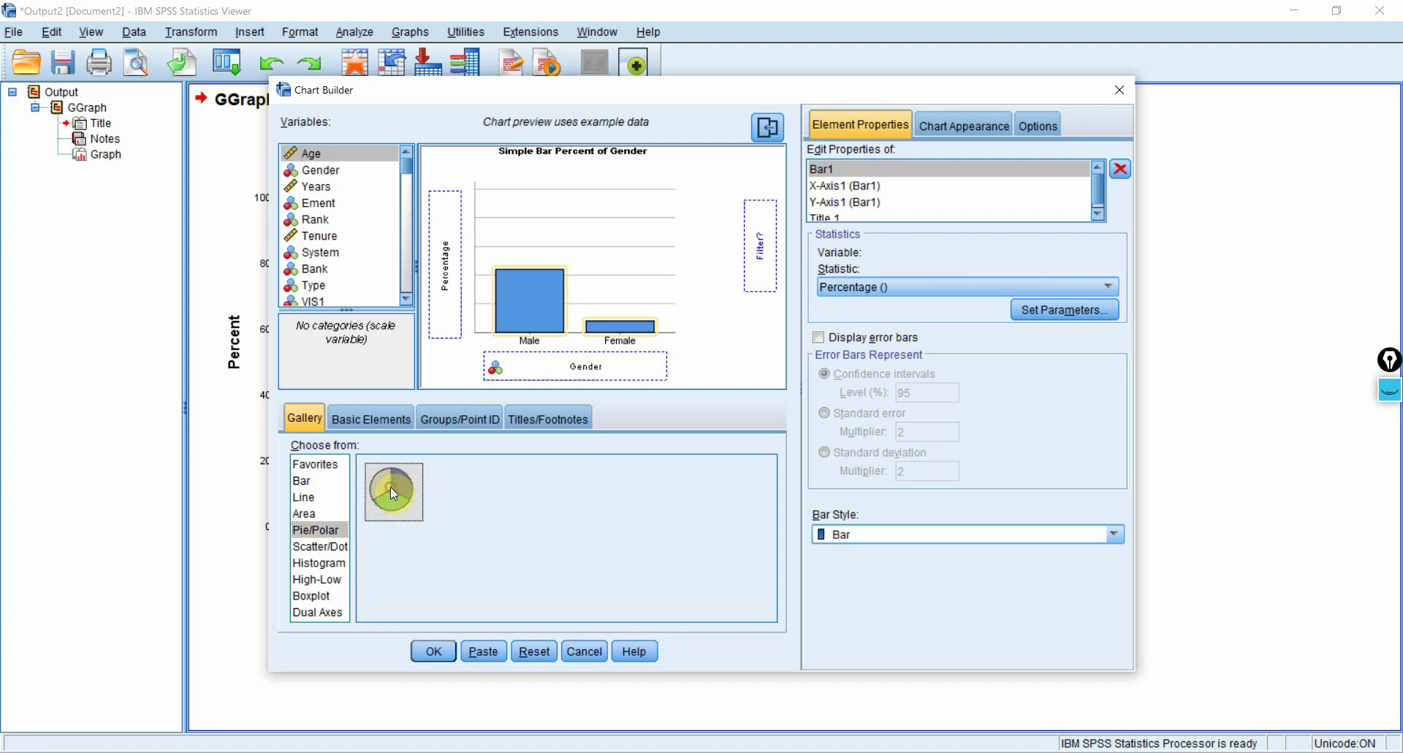
pyautogui.moveTo(392, 488); pyautogui.dragTo(532, 286)
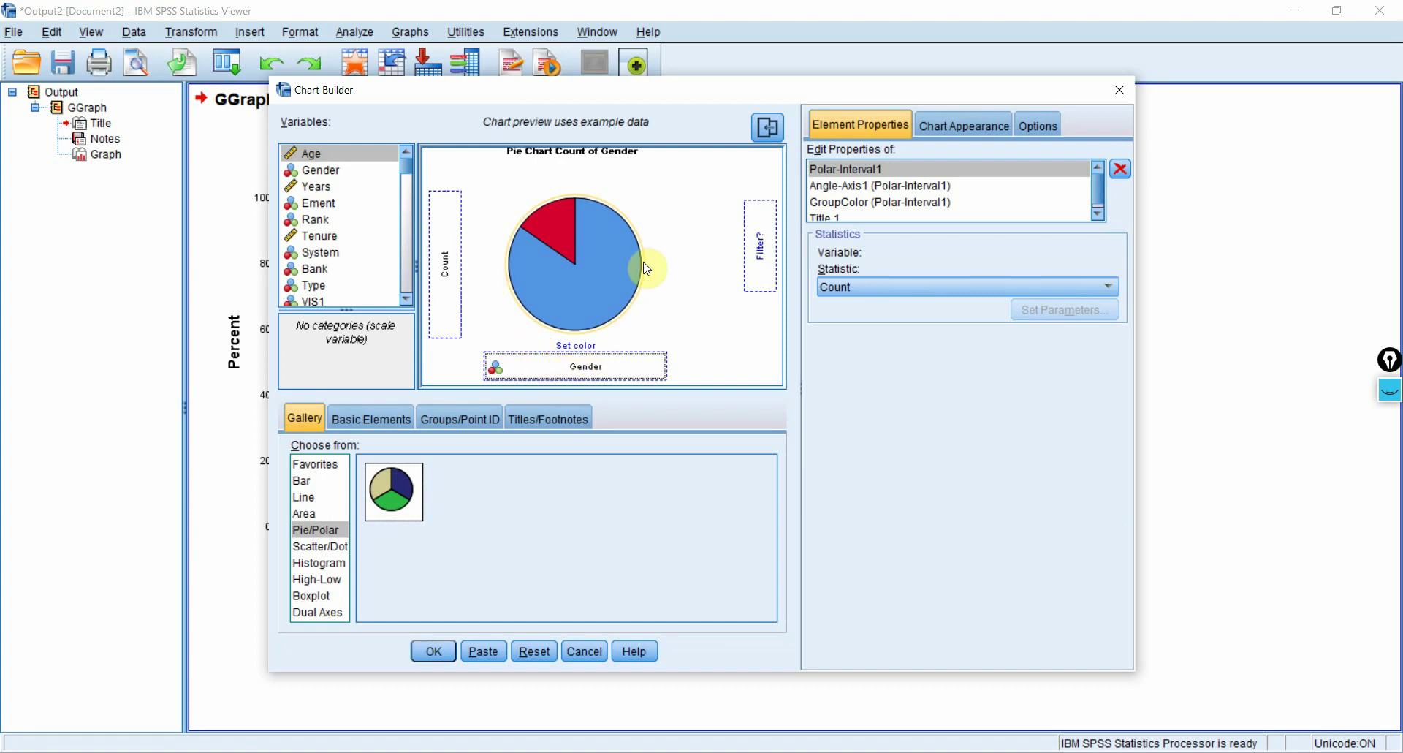
# - Generate the pie chart of Gender counts and view it in the output
pyautogui.press('r')
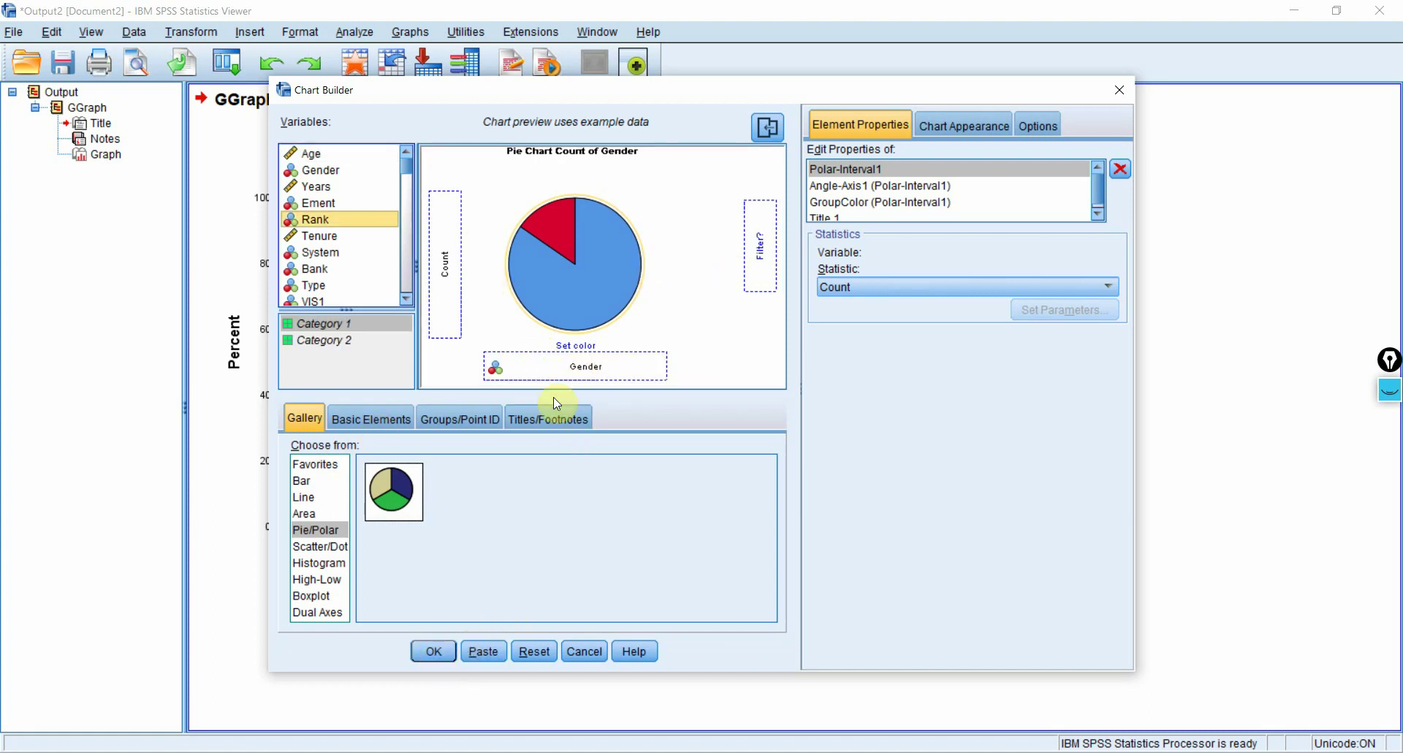
pyautogui.click(433, 651)
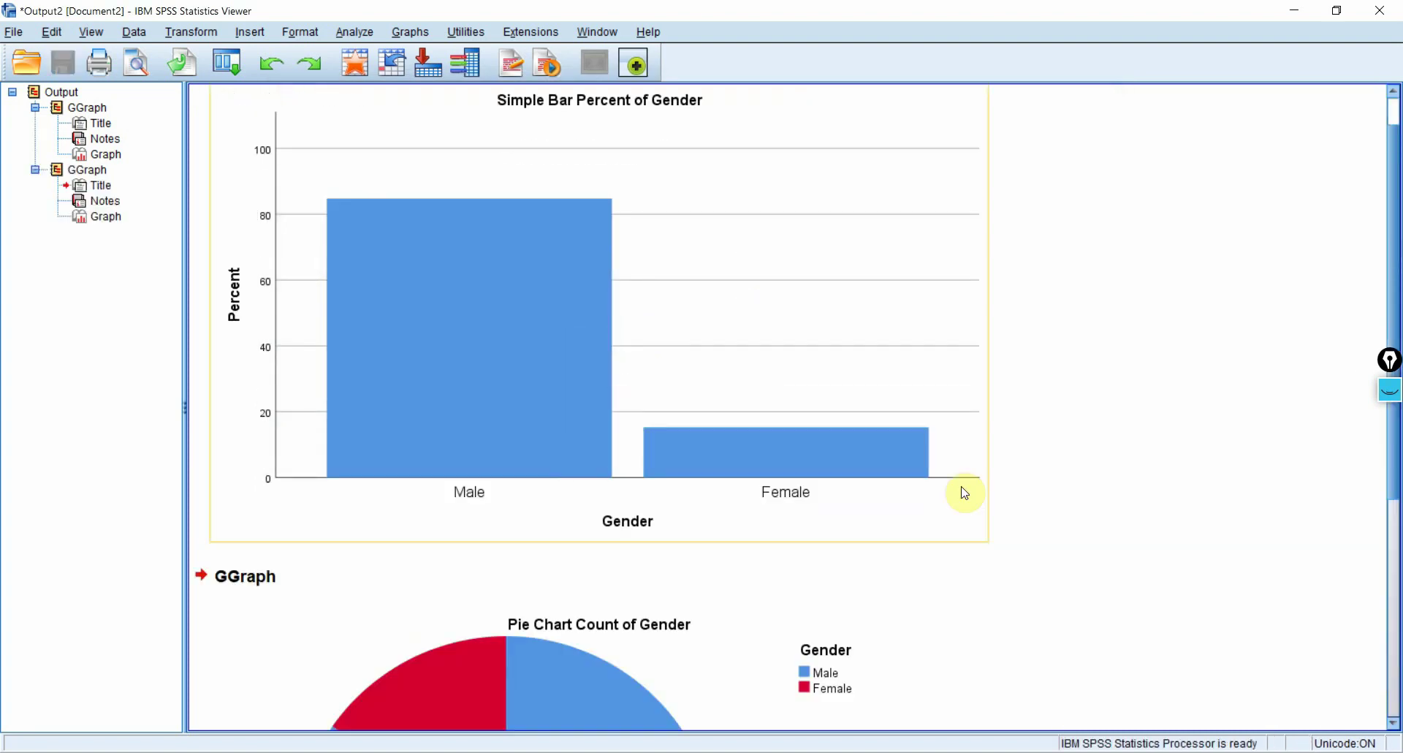
pyautogui.scroll(-5, 1392, 265)
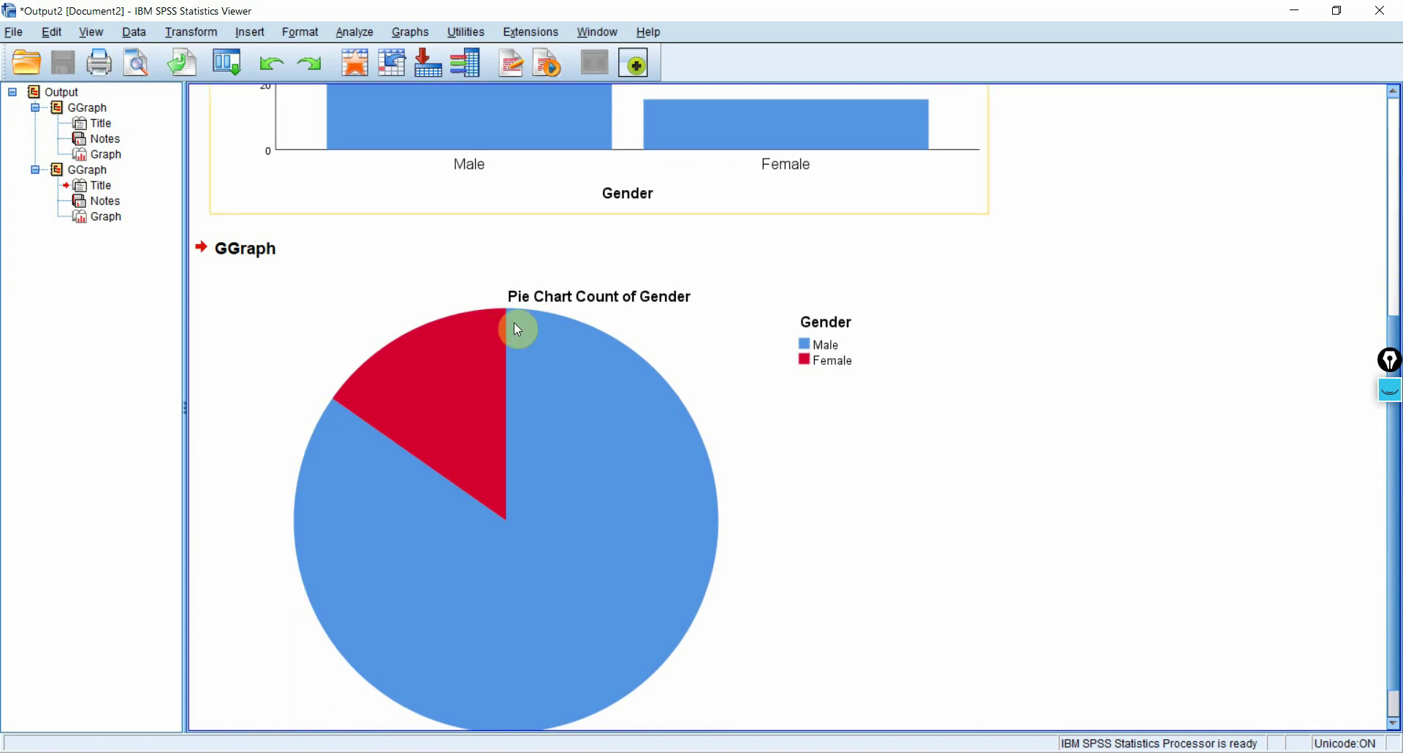
# - Reopen the Chart Builder and clear the stacked histogram from the canvas
pyautogui.click(353, 34)
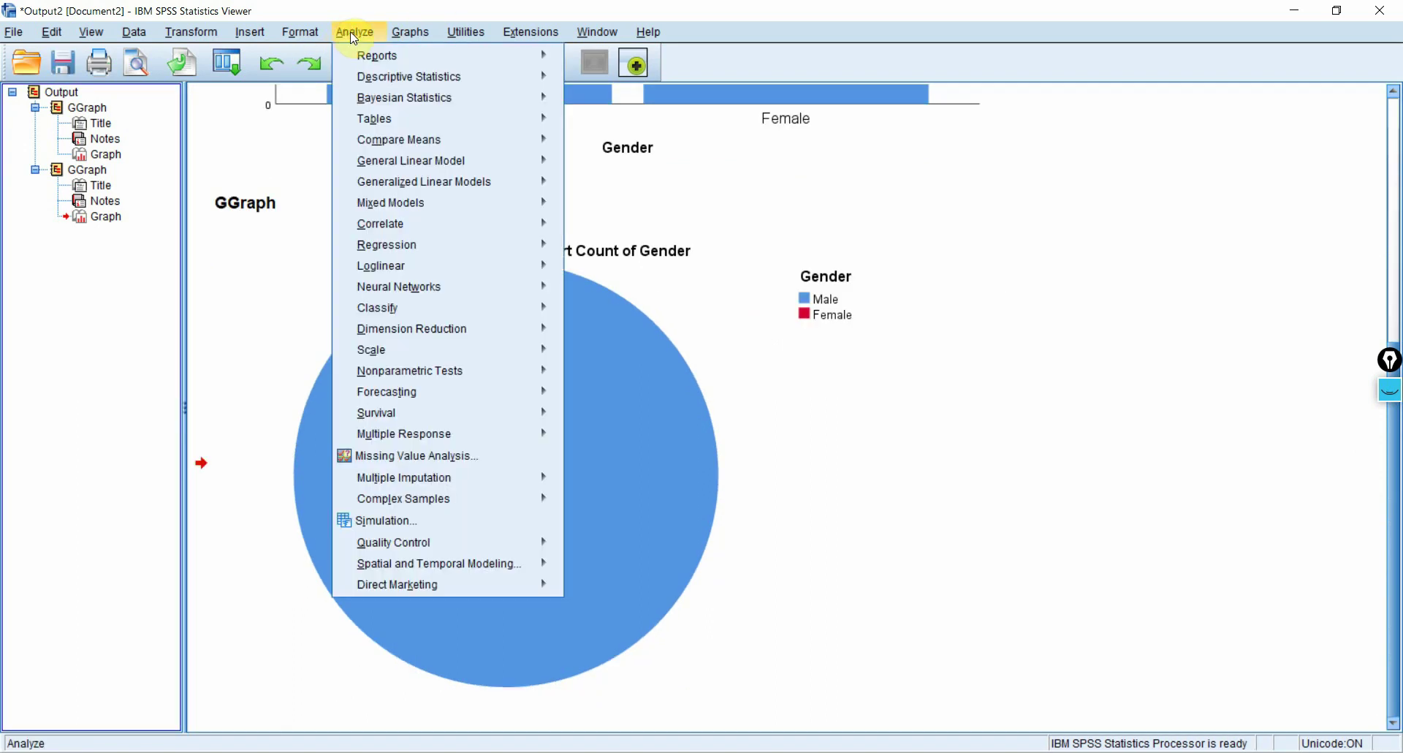
pyautogui.moveTo(409, 33)
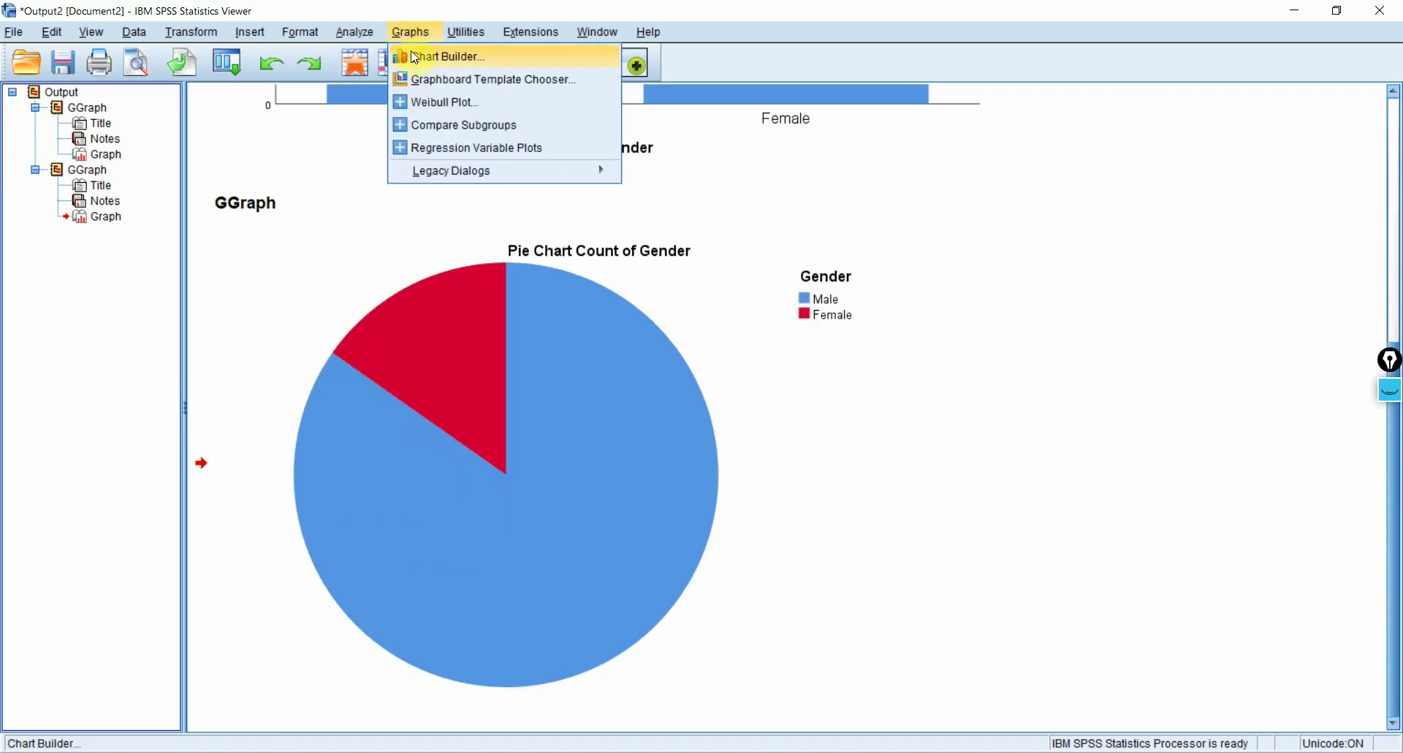
pyautogui.click(415, 55)
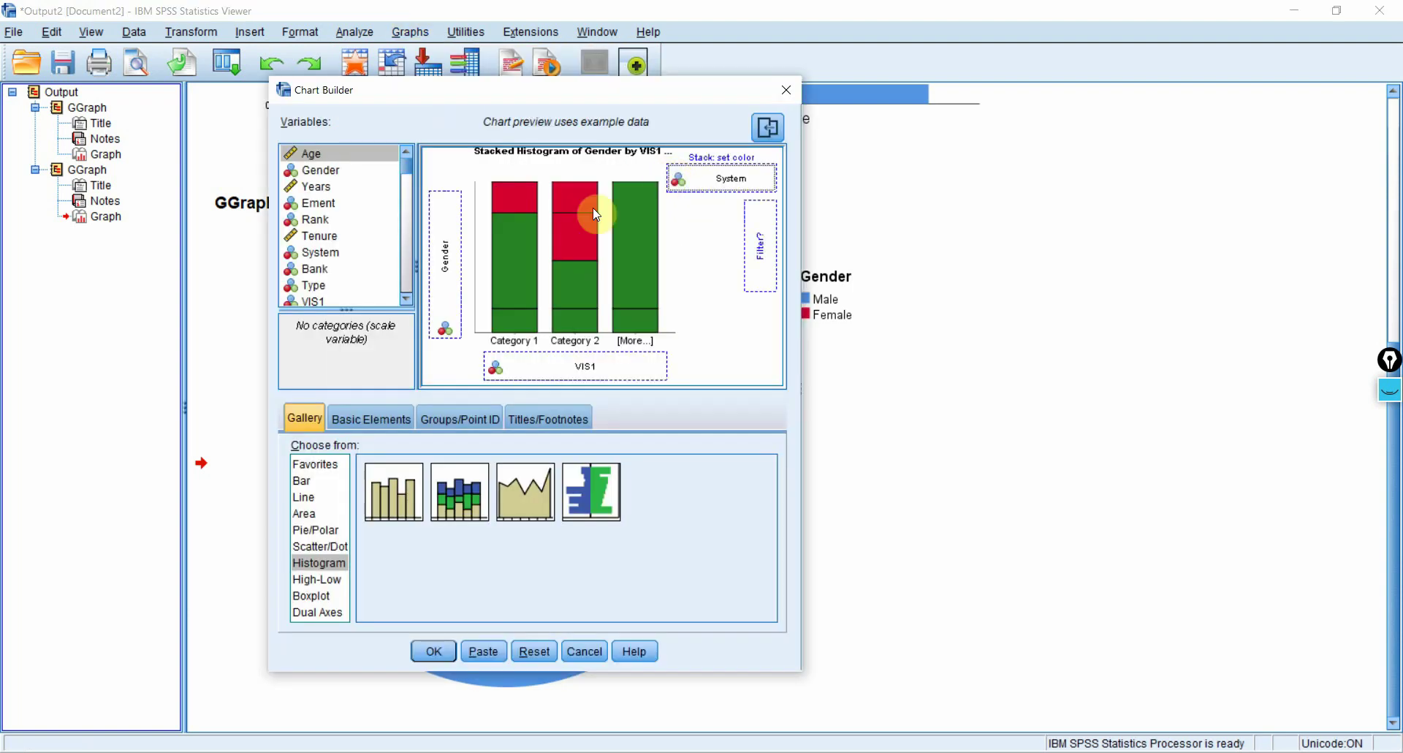
pyautogui.rightClick(672, 275)
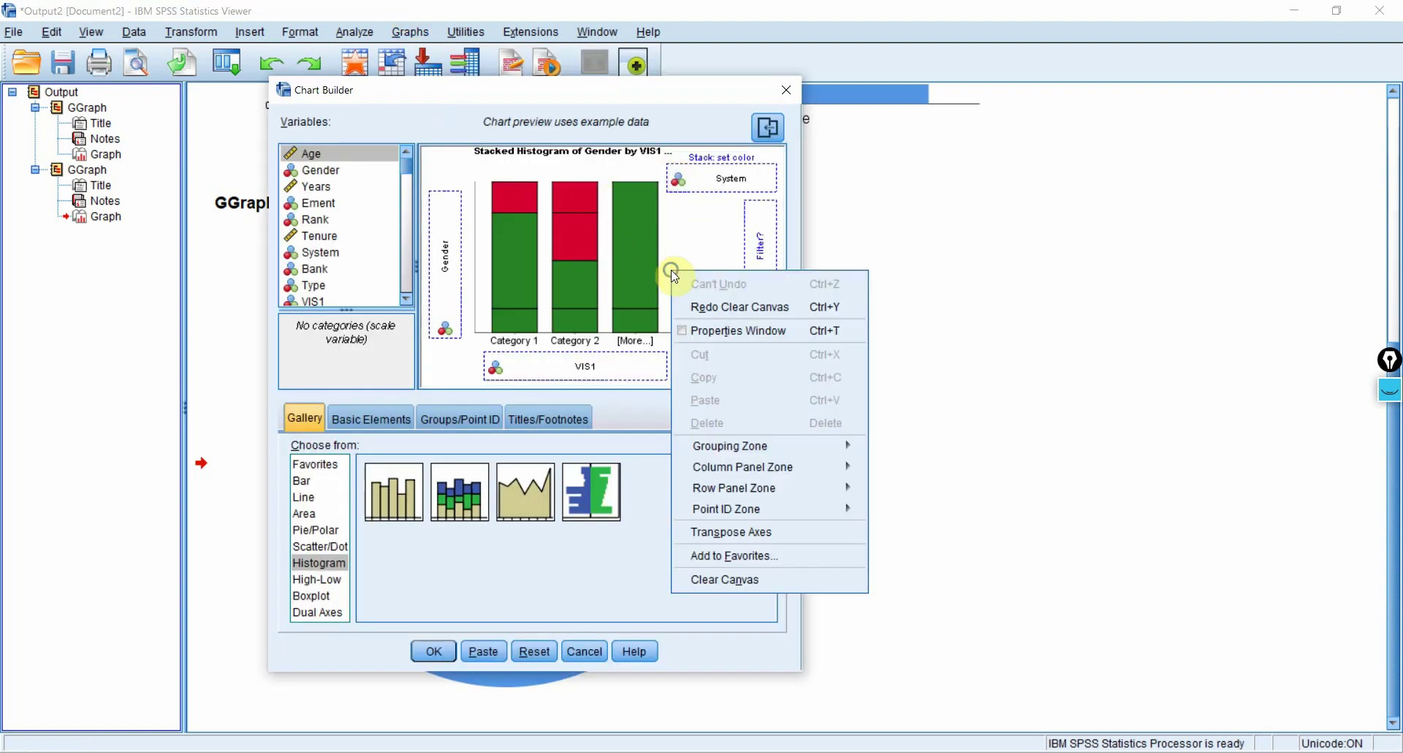
pyautogui.click(693, 580)
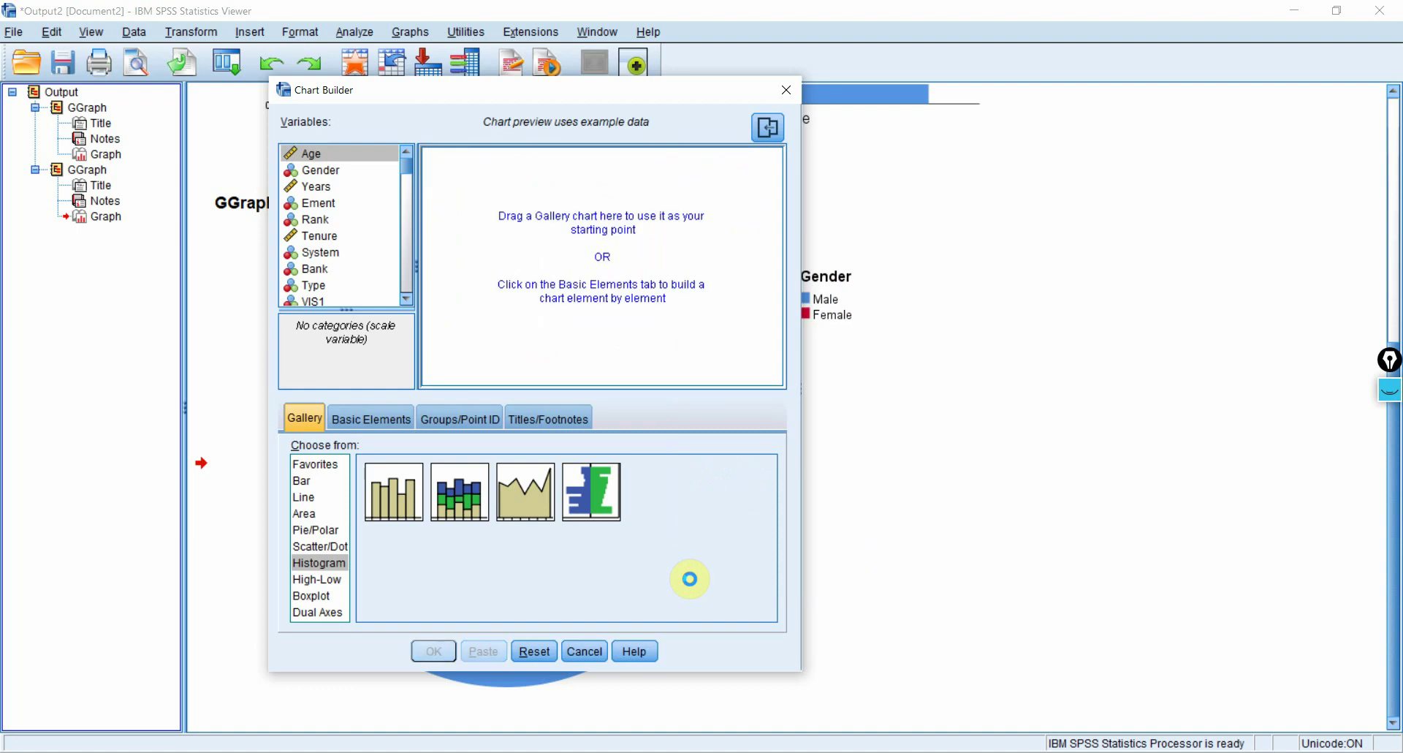
# - Place a simple histogram from the Histogram gallery in the chart preview and assign VIS1 to its X-axis
pyautogui.click(321, 563)
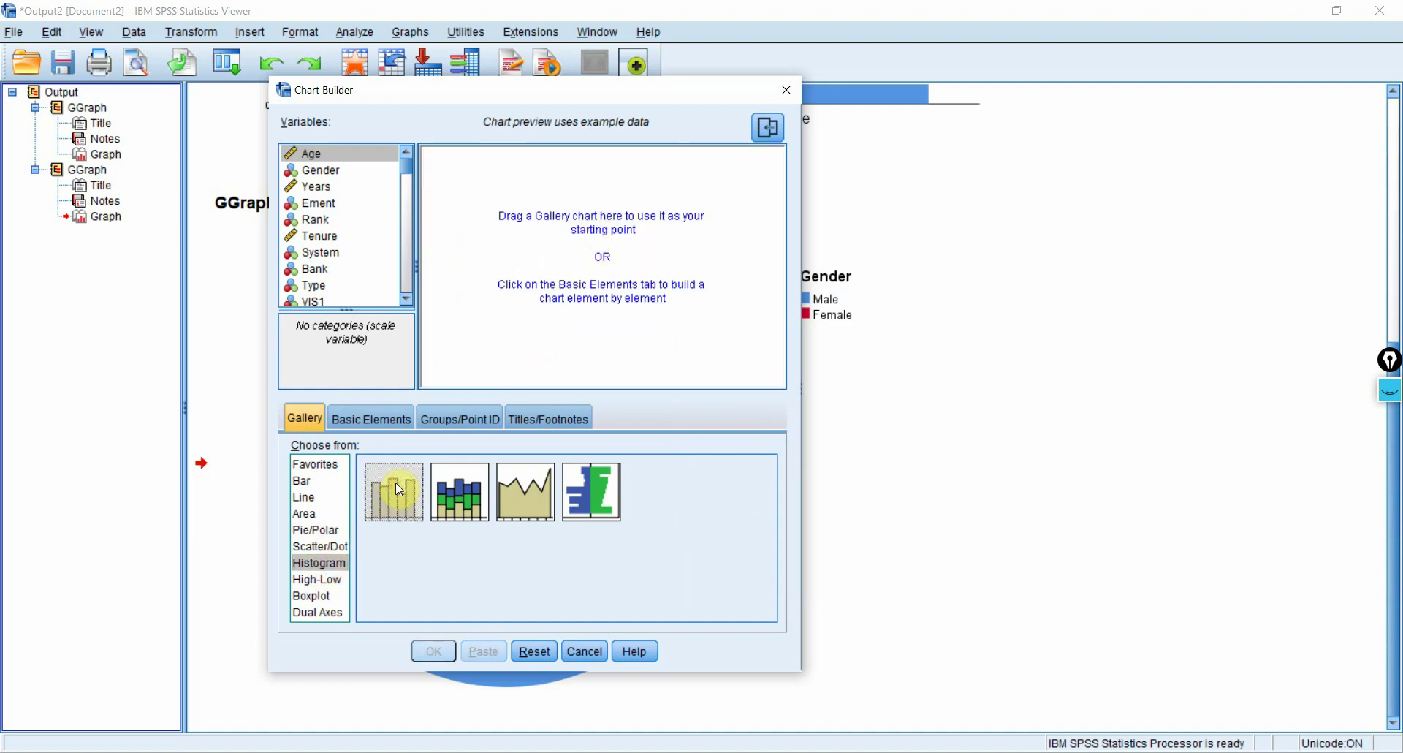
pyautogui.click(313, 298)
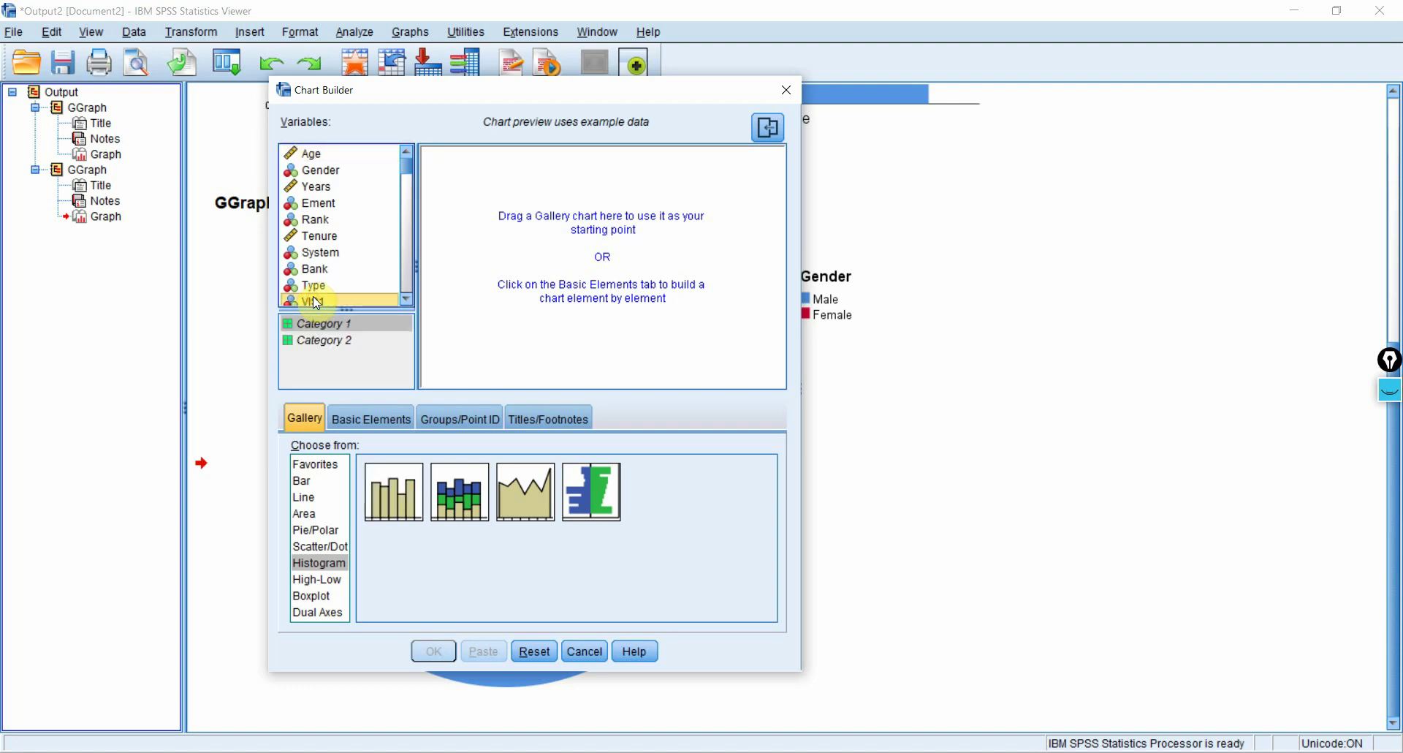
pyautogui.moveTo(314, 299); pyautogui.dragTo(340, 287)
pyautogui.doubleClick(388, 496)
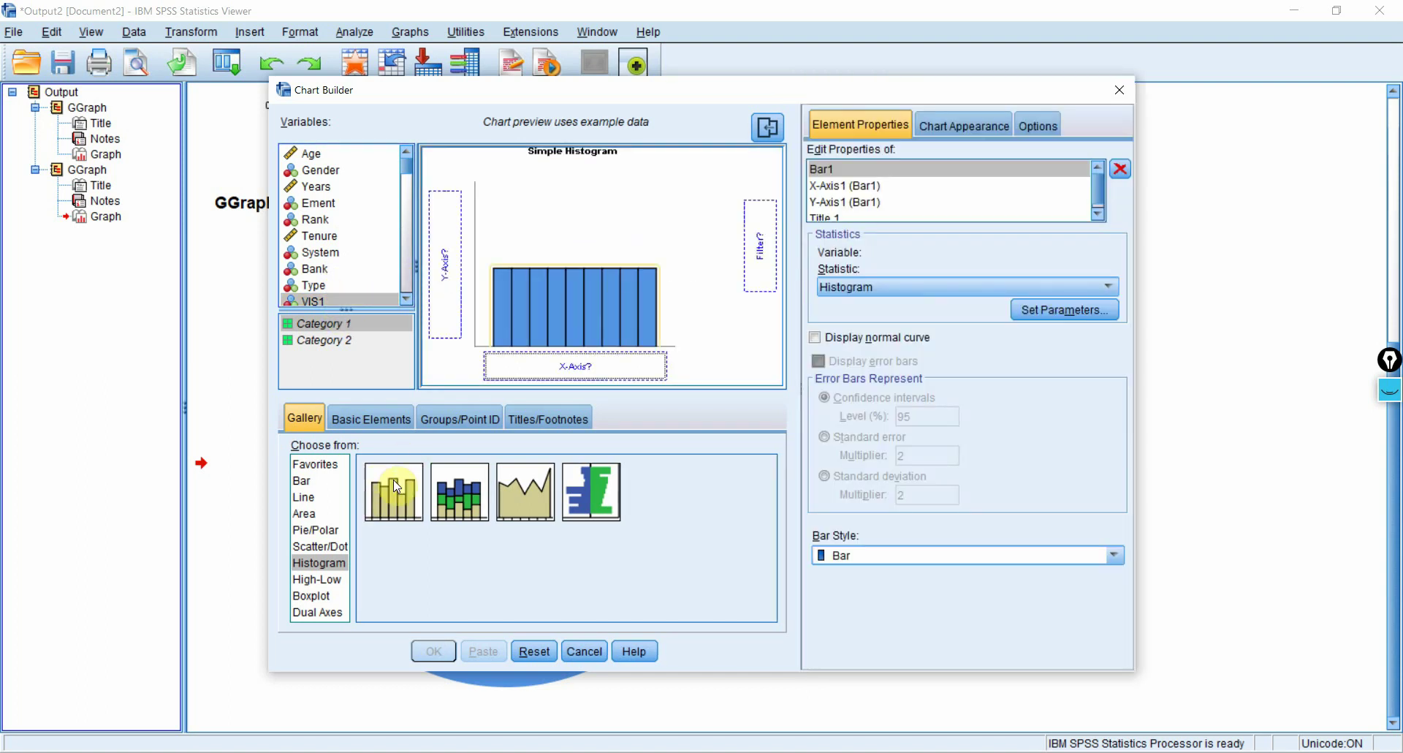
pyautogui.moveTo(304, 298); pyautogui.dragTo(556, 365)
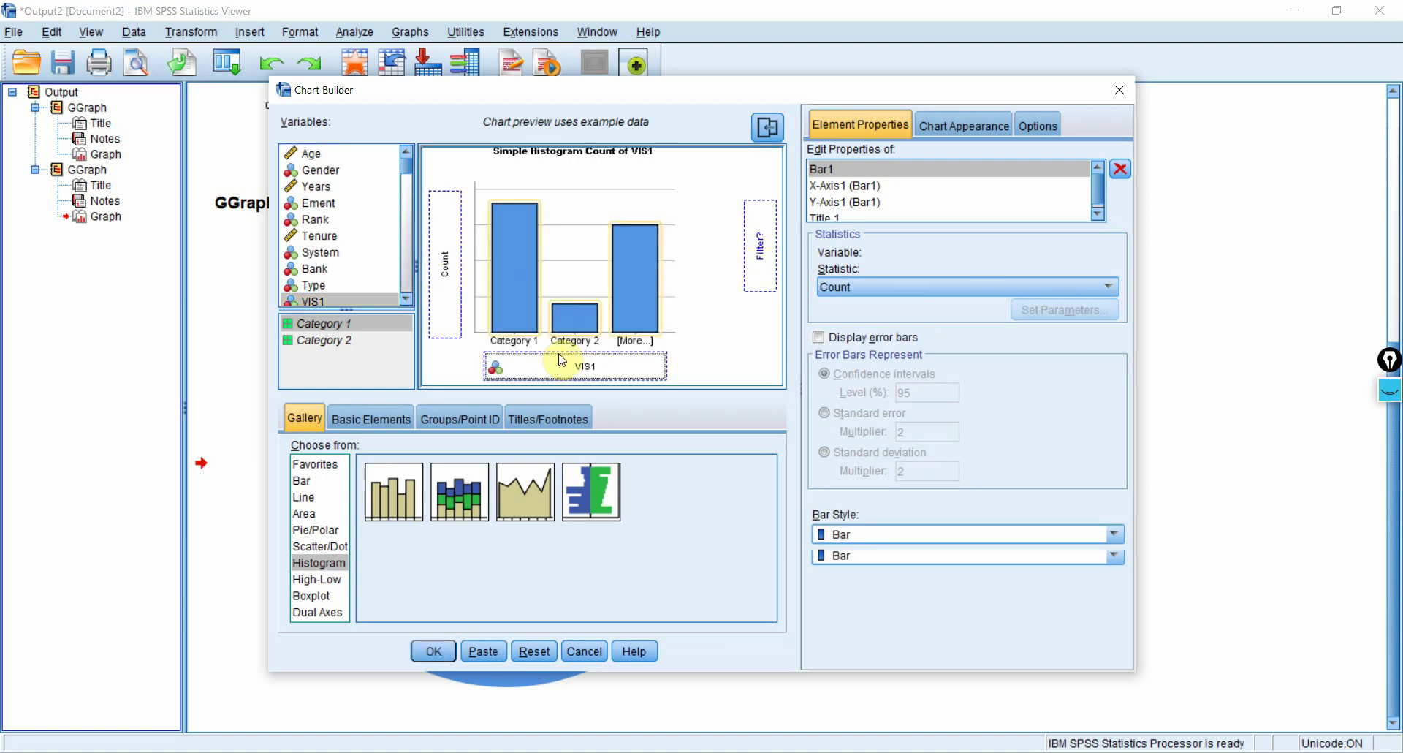
# - Generate the VIS1 histogram and examine the distribution of its bars in the output
pyautogui.click(432, 650)
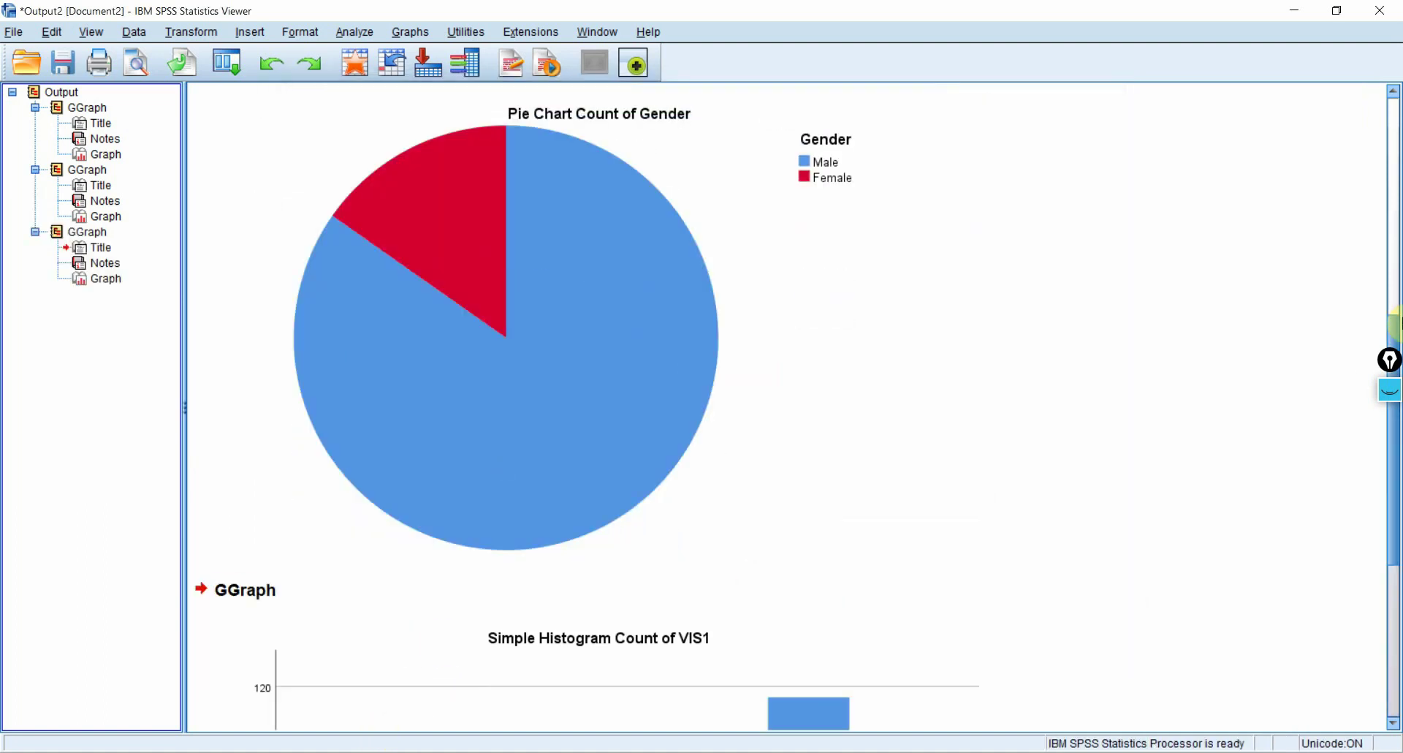
pyautogui.moveTo(1396, 422); pyautogui.dragTo(1397, 593)
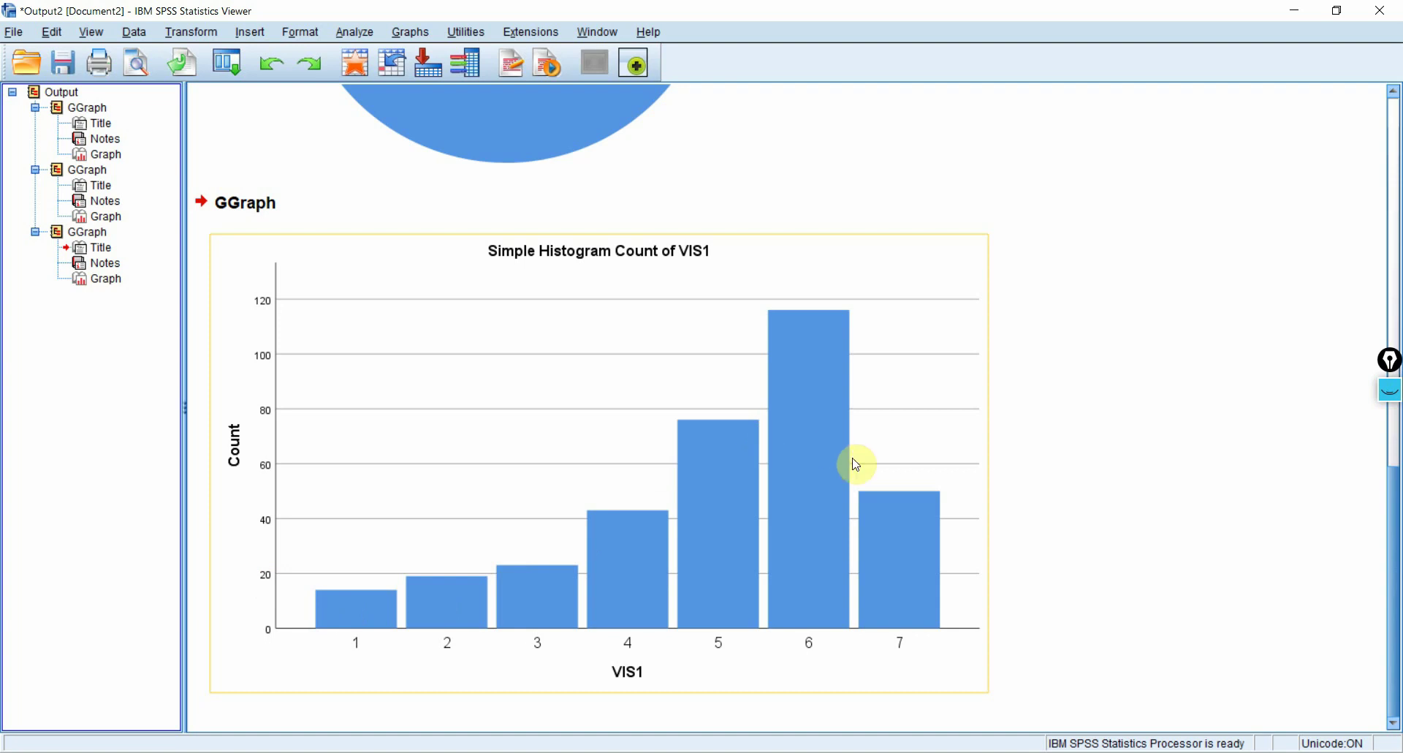
pyautogui.click(553, 605)
pyautogui.click(804, 561)
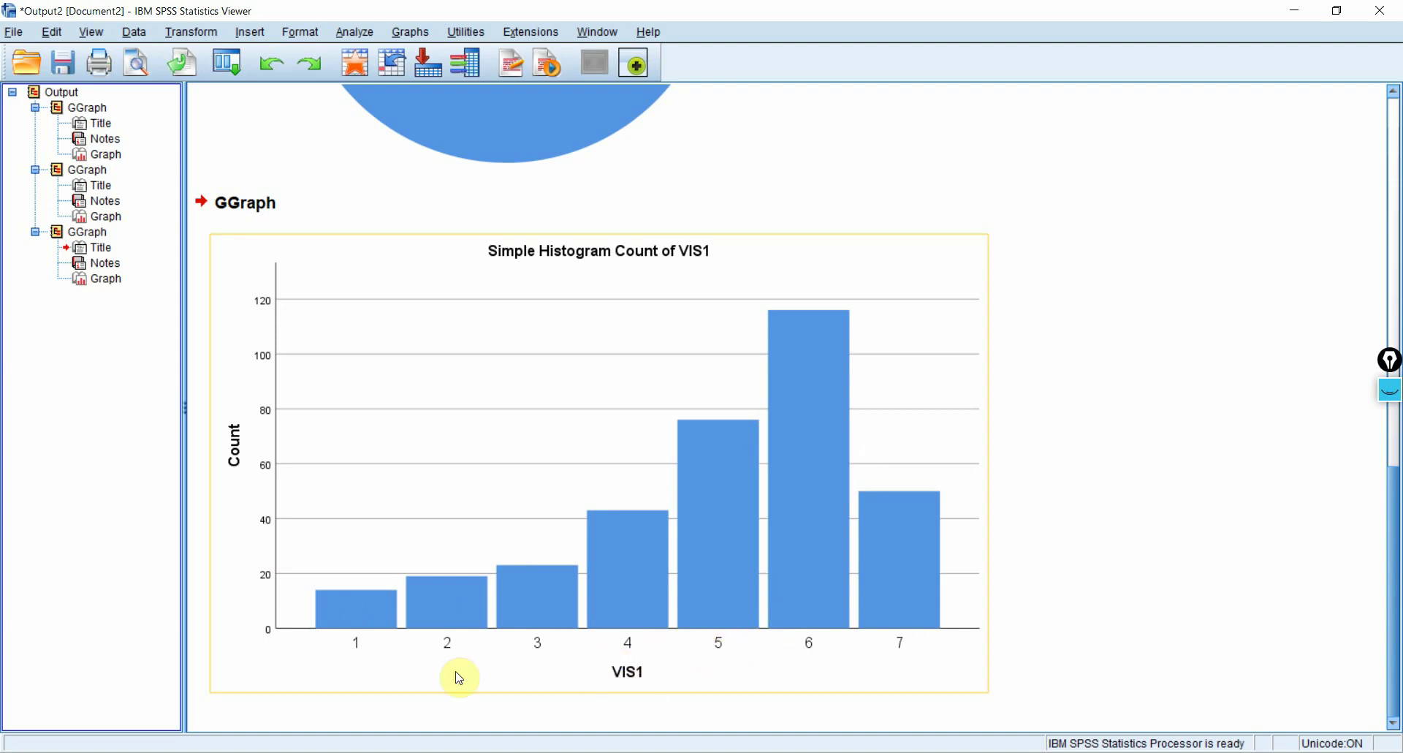
pyautogui.click(707, 609)
pyautogui.click(652, 568)
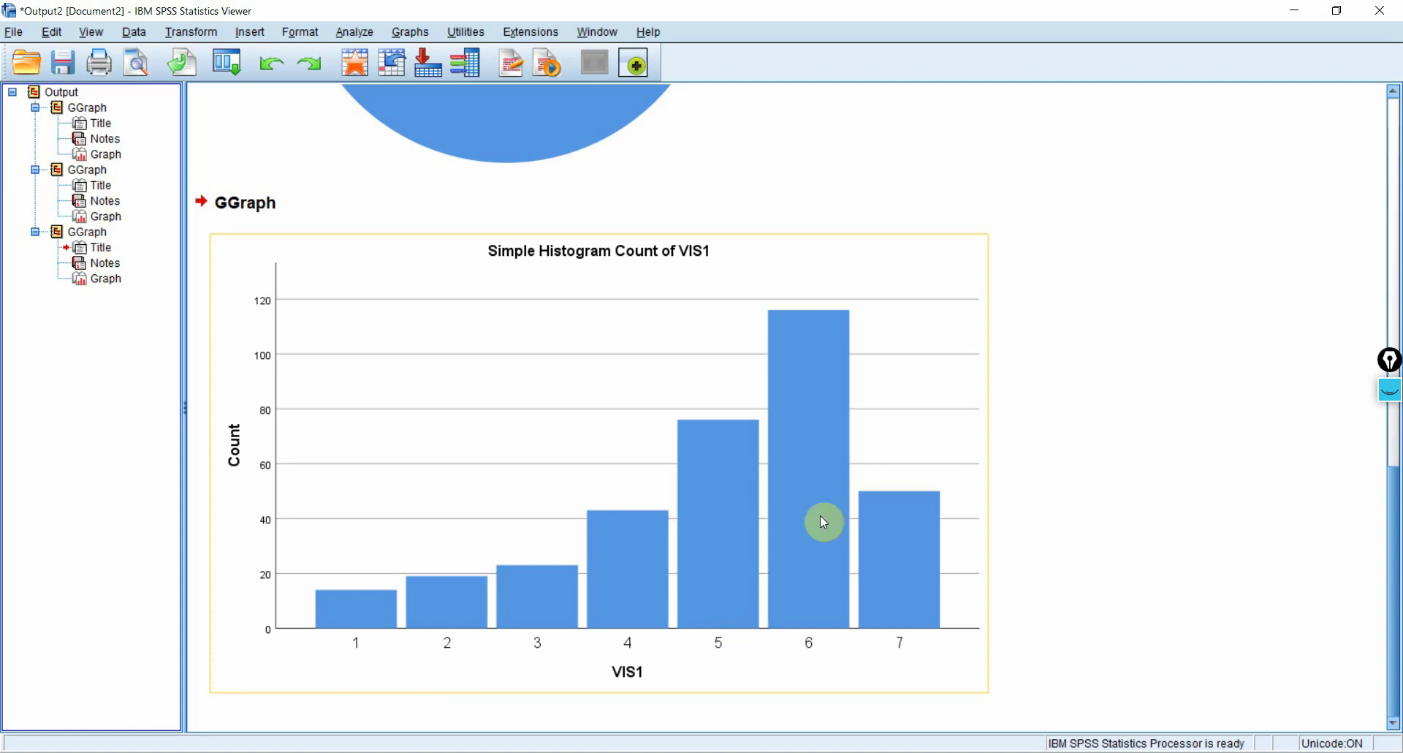
pyautogui.click(1008, 502)
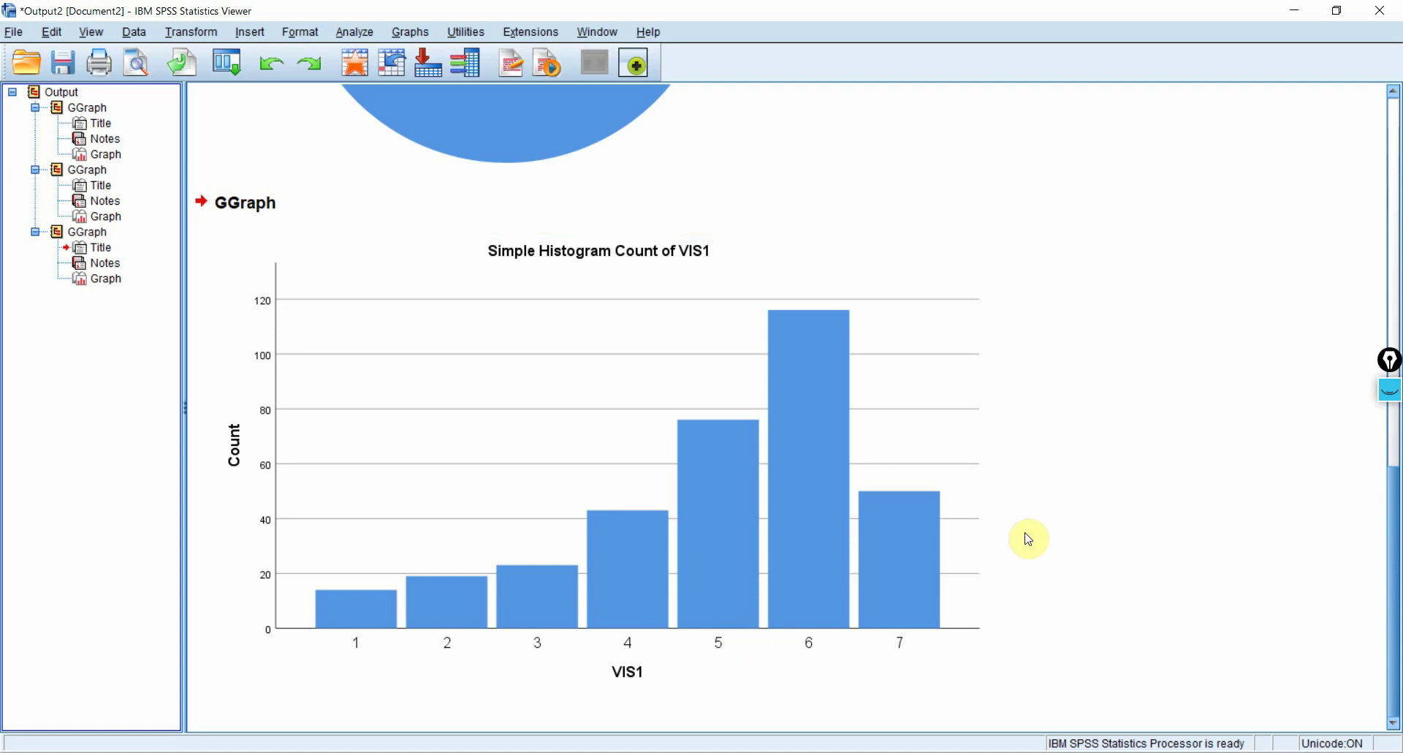
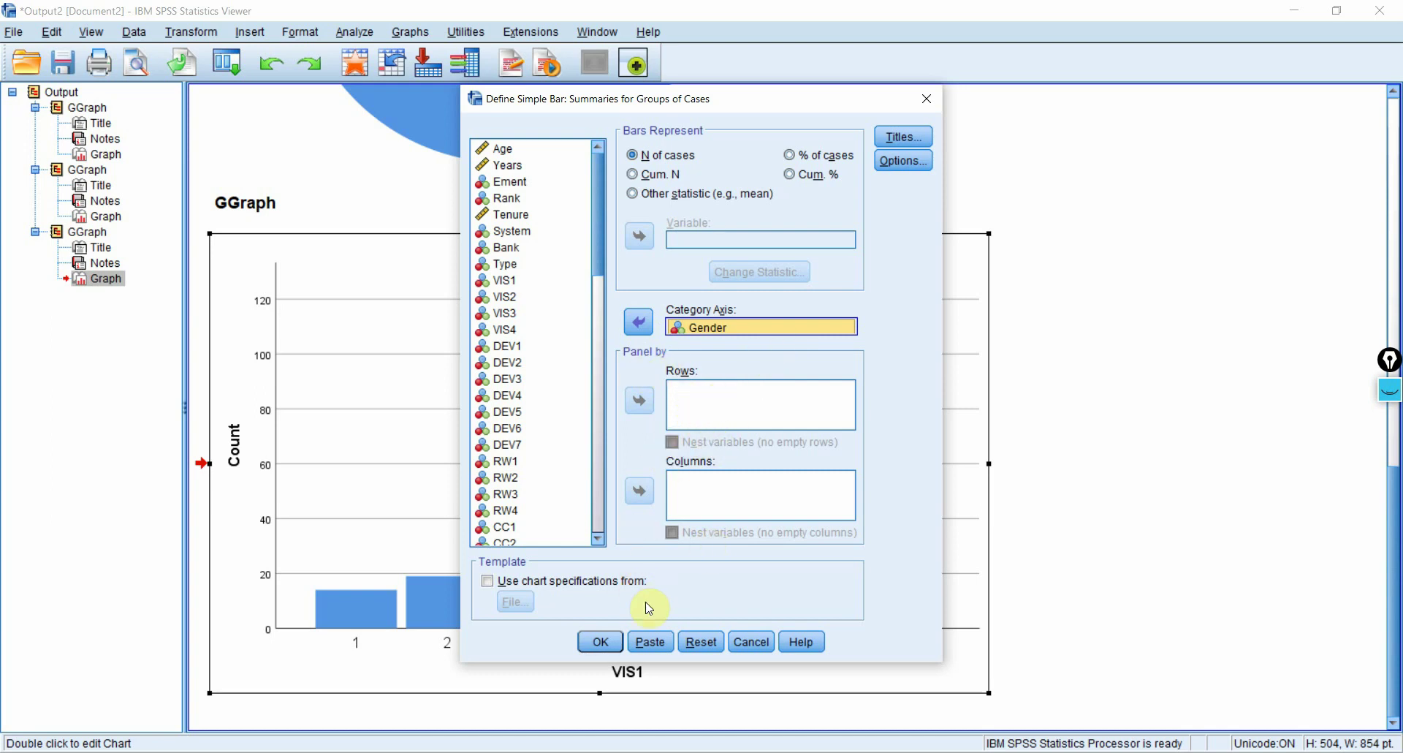
# - Generate the simple bar chart with Gender as category axis and N of cases as bars, and view it
pyautogui.click(602, 640)
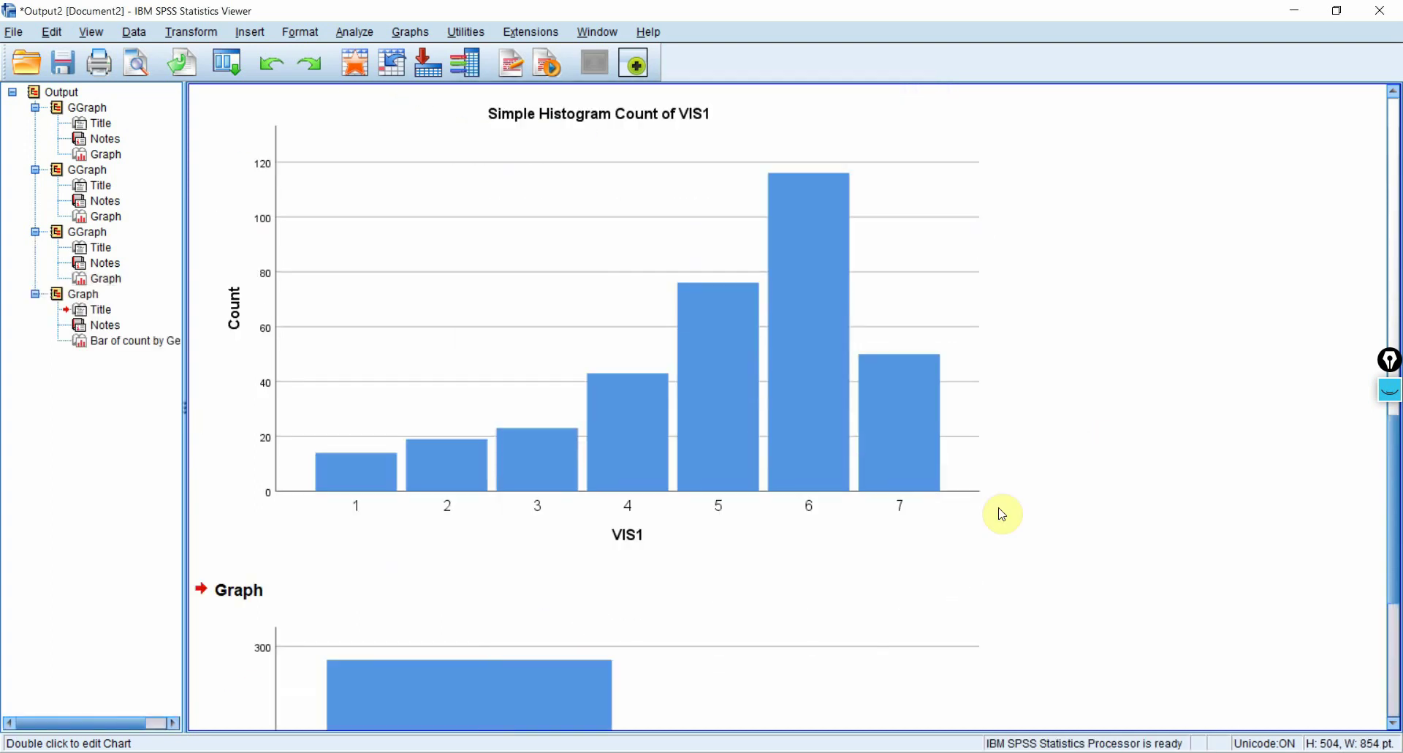
pyautogui.moveTo(1396, 470); pyautogui.dragTo(1396, 587)
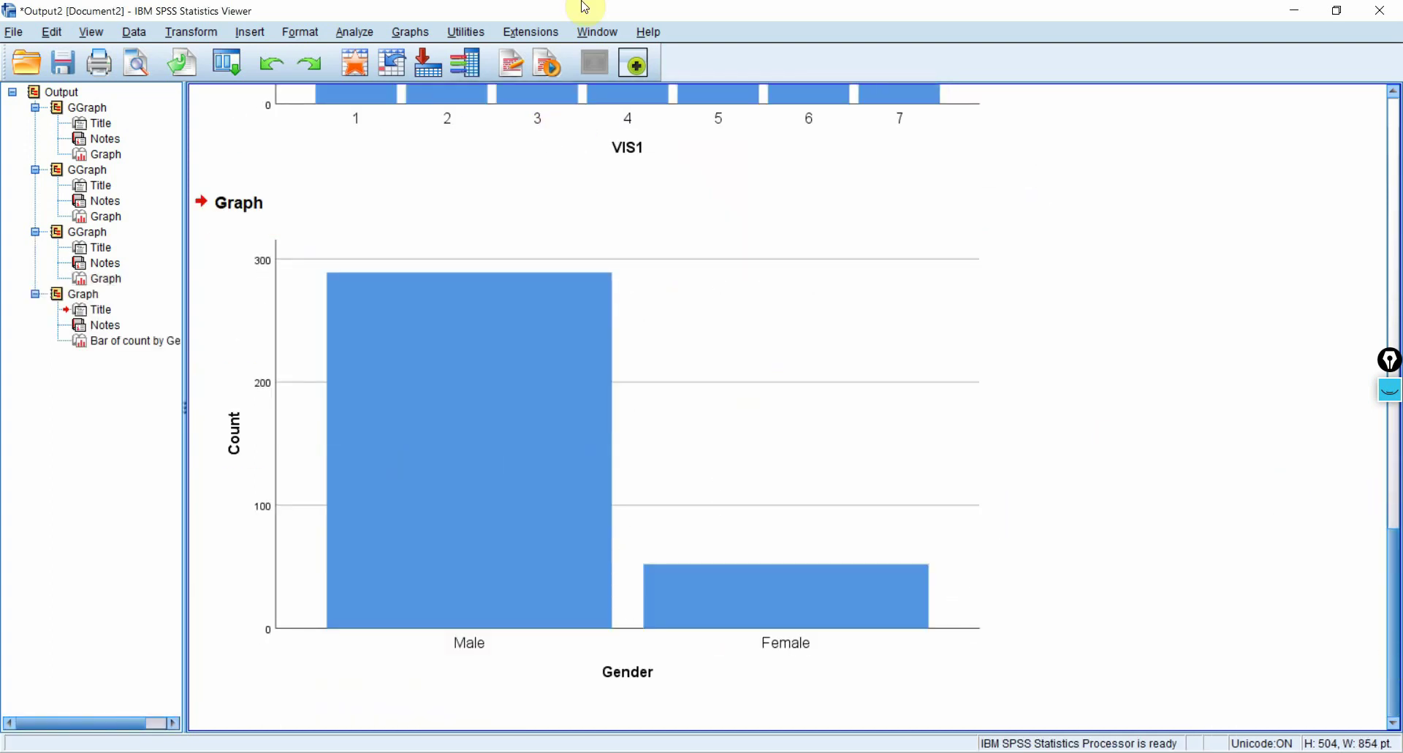
# - Define a legacy simple bar chart of Gender using summaries for groups of cases, with System as the row panel variable
pyautogui.click(411, 32)
pyautogui.click(410, 32)
pyautogui.click(411, 32)
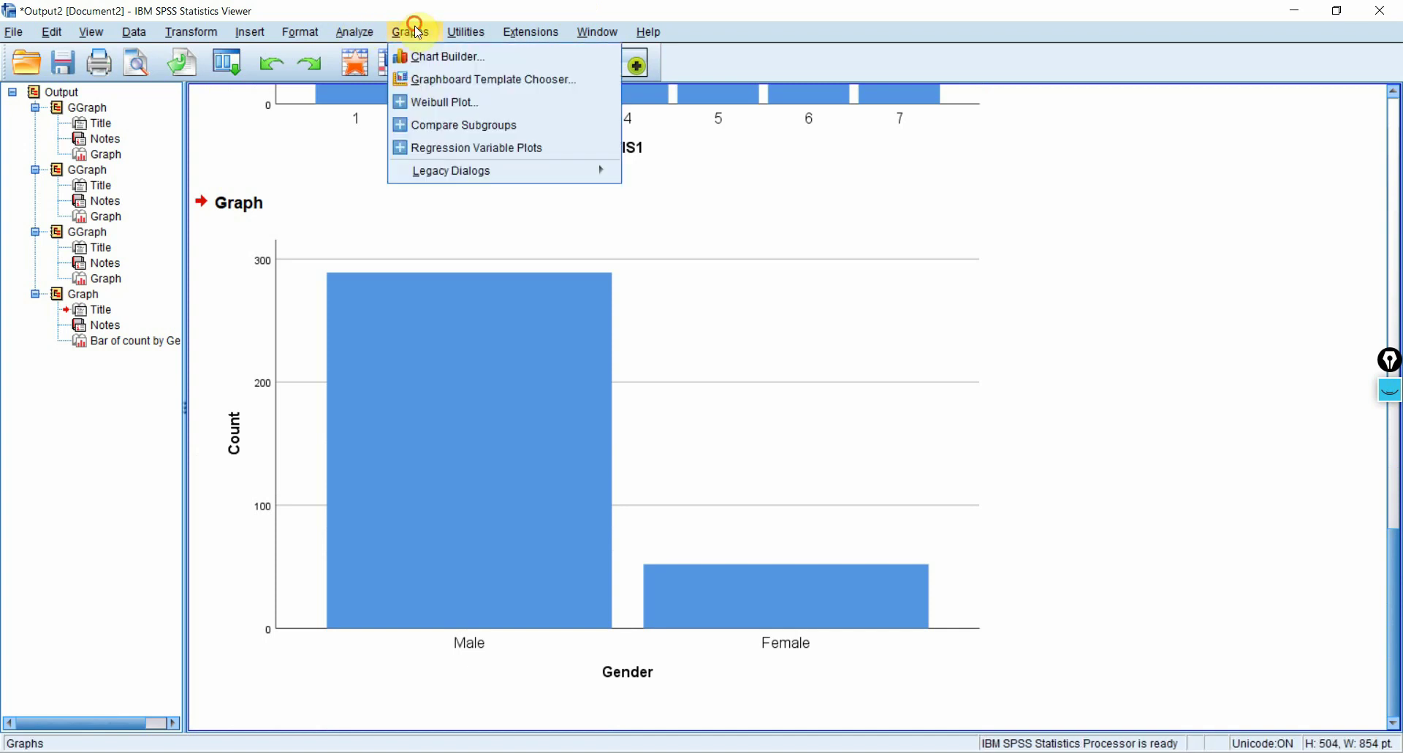
pyautogui.moveTo(538, 172)
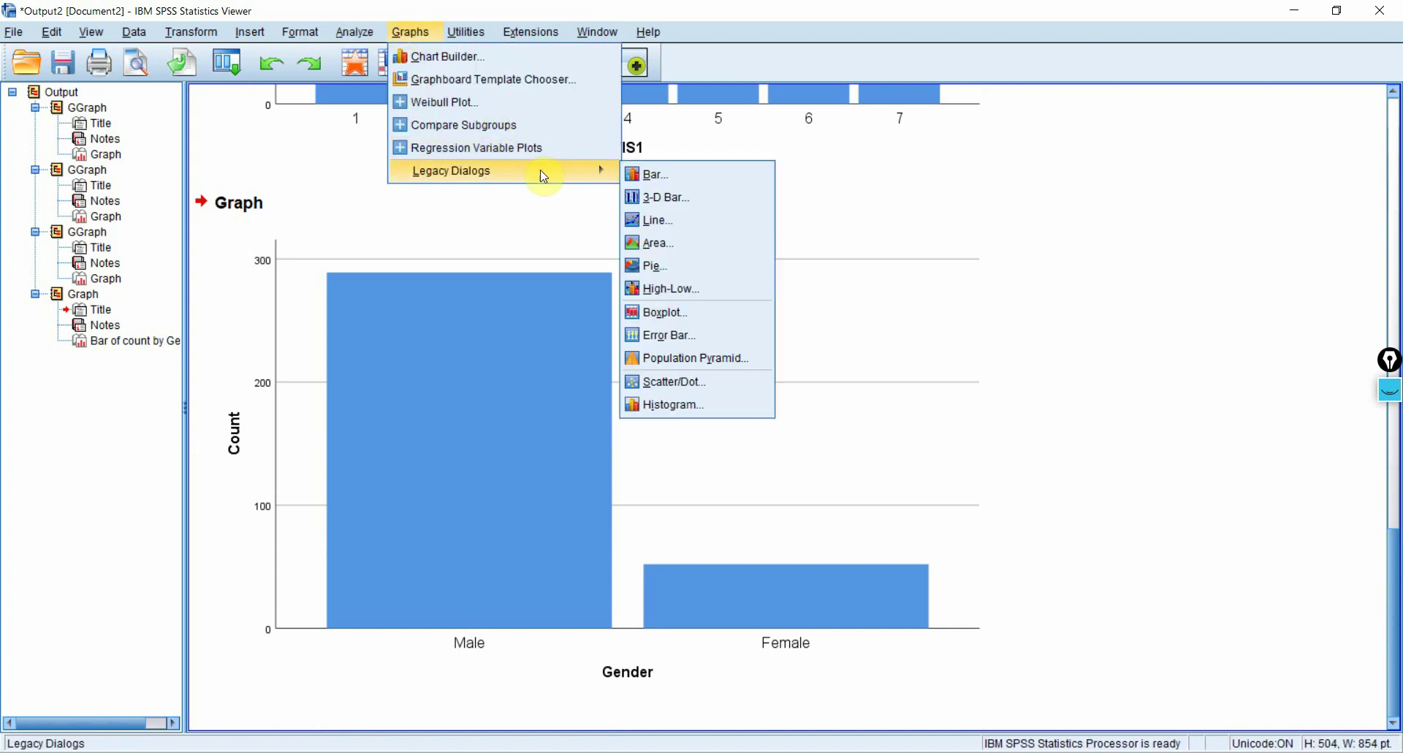
pyautogui.click(666, 176)
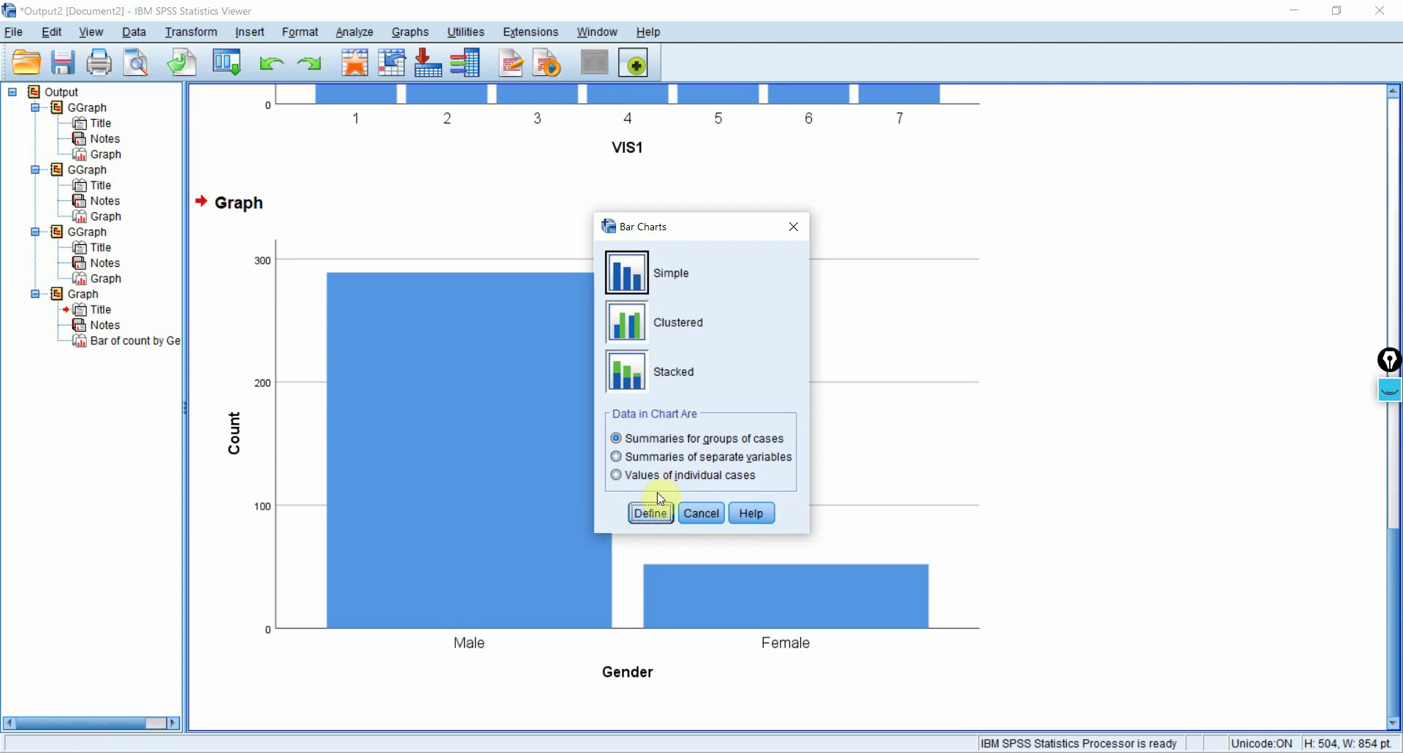
pyautogui.click(654, 516)
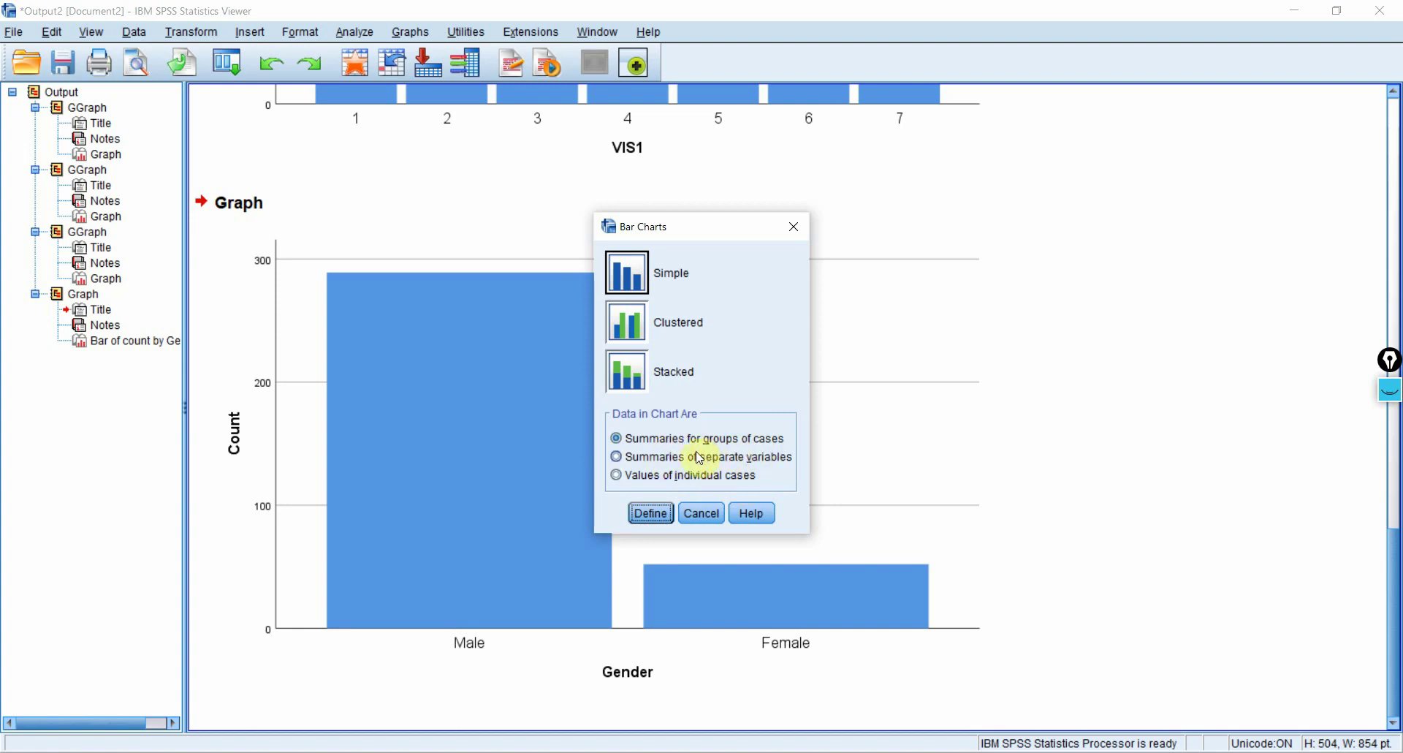
pyautogui.click(653, 514)
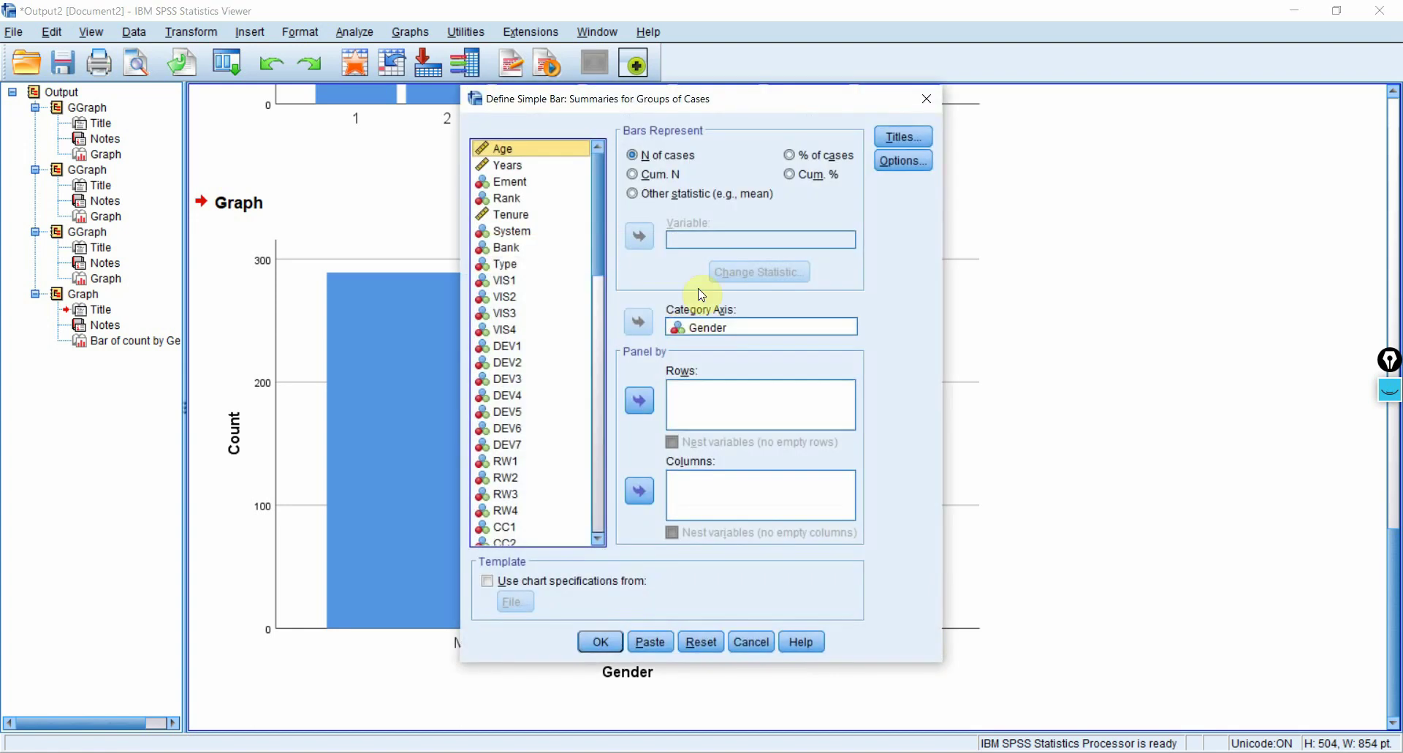
pyautogui.click(509, 232)
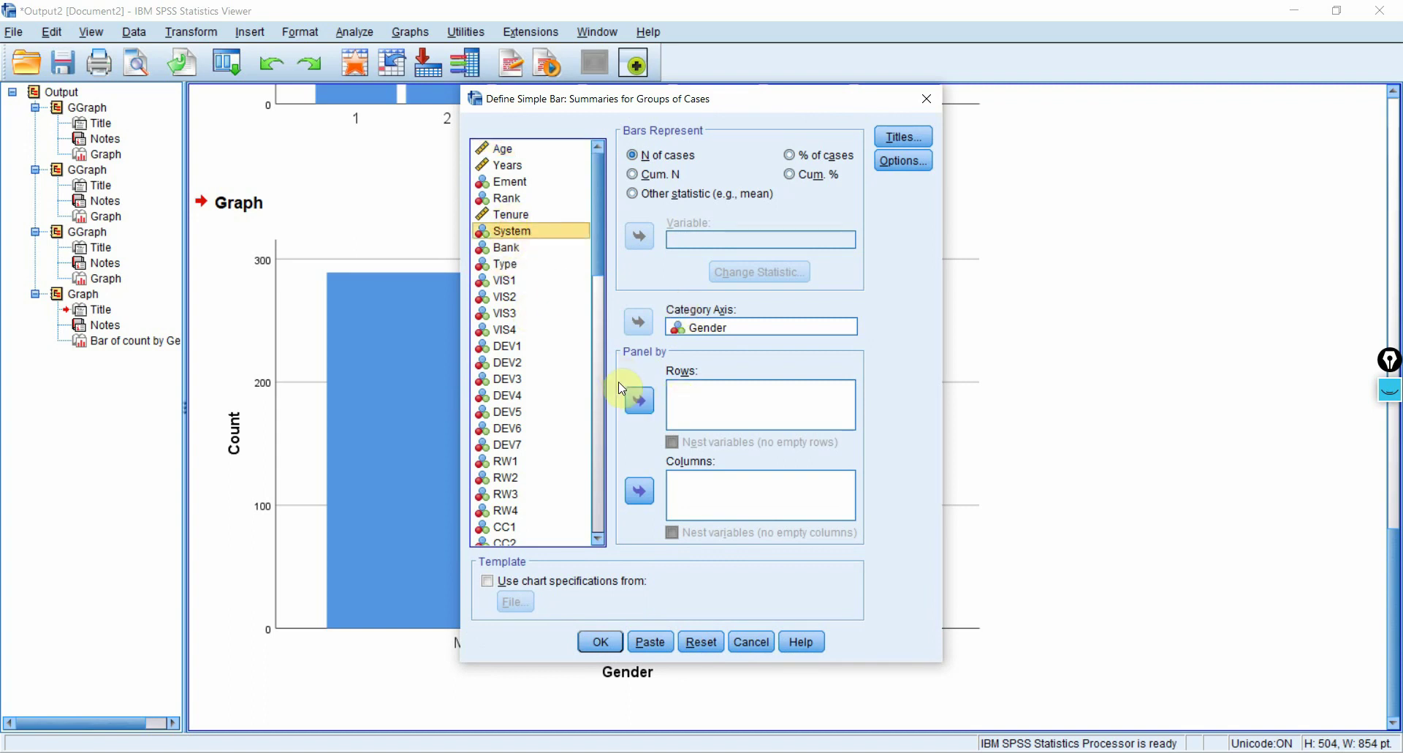
pyautogui.click(640, 400)
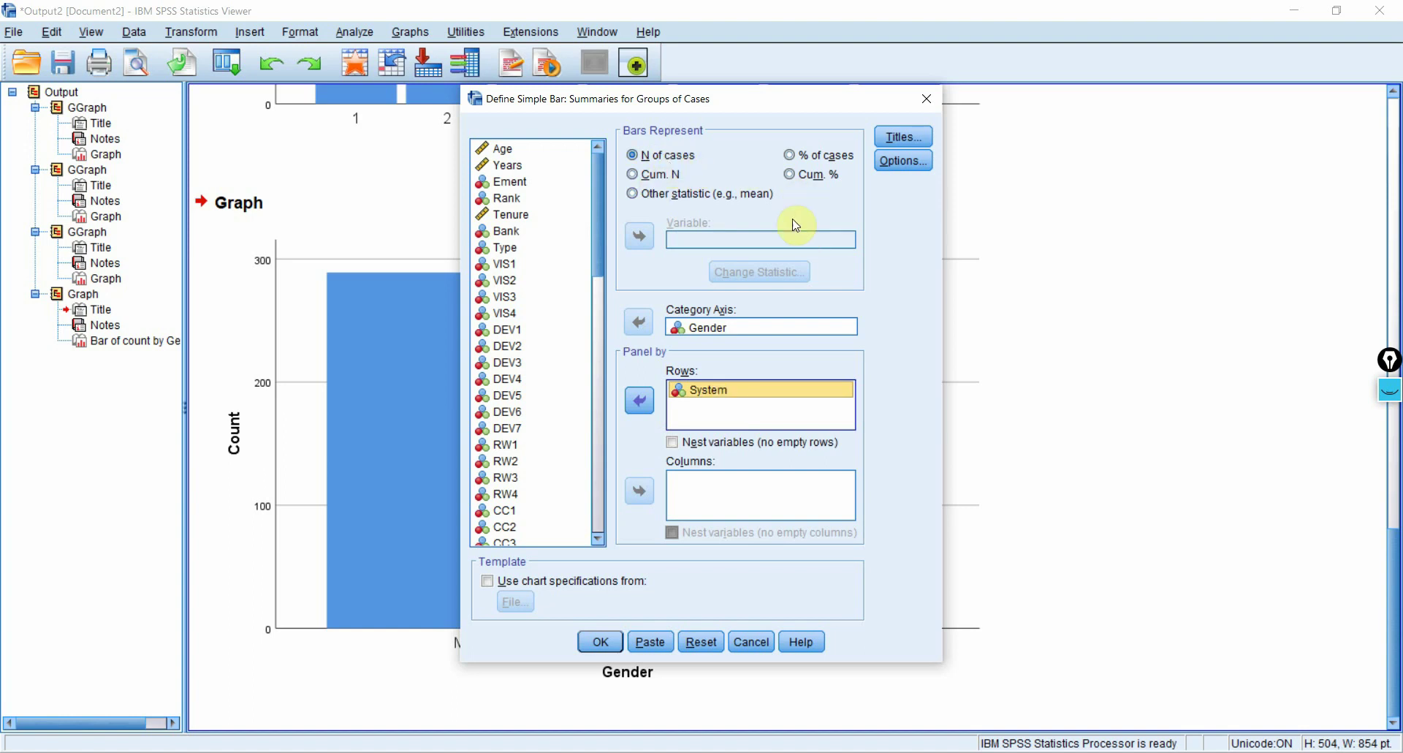
# - Generate the Gender bar chart paneled by System and view both panels in the output
pyautogui.click(607, 646)
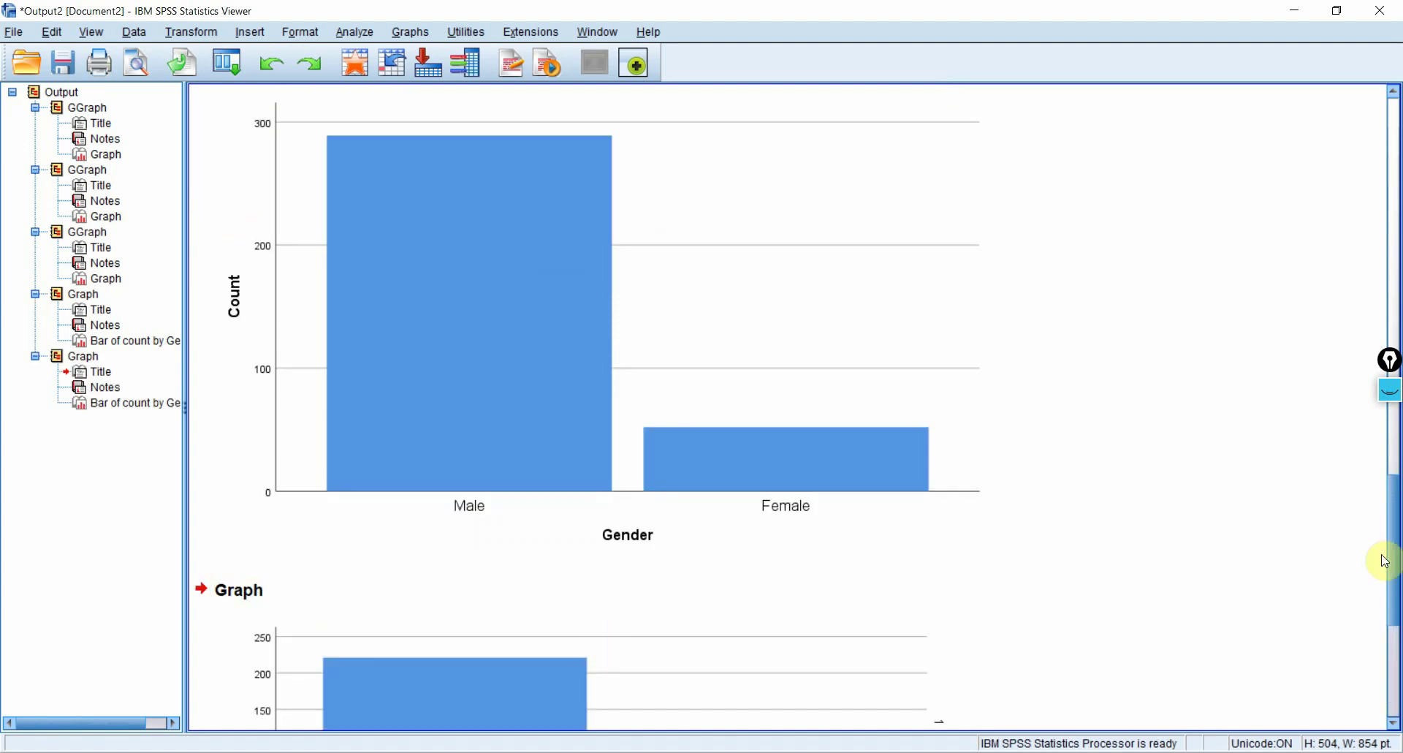
pyautogui.moveTo(1395, 548); pyautogui.dragTo(1395, 630)
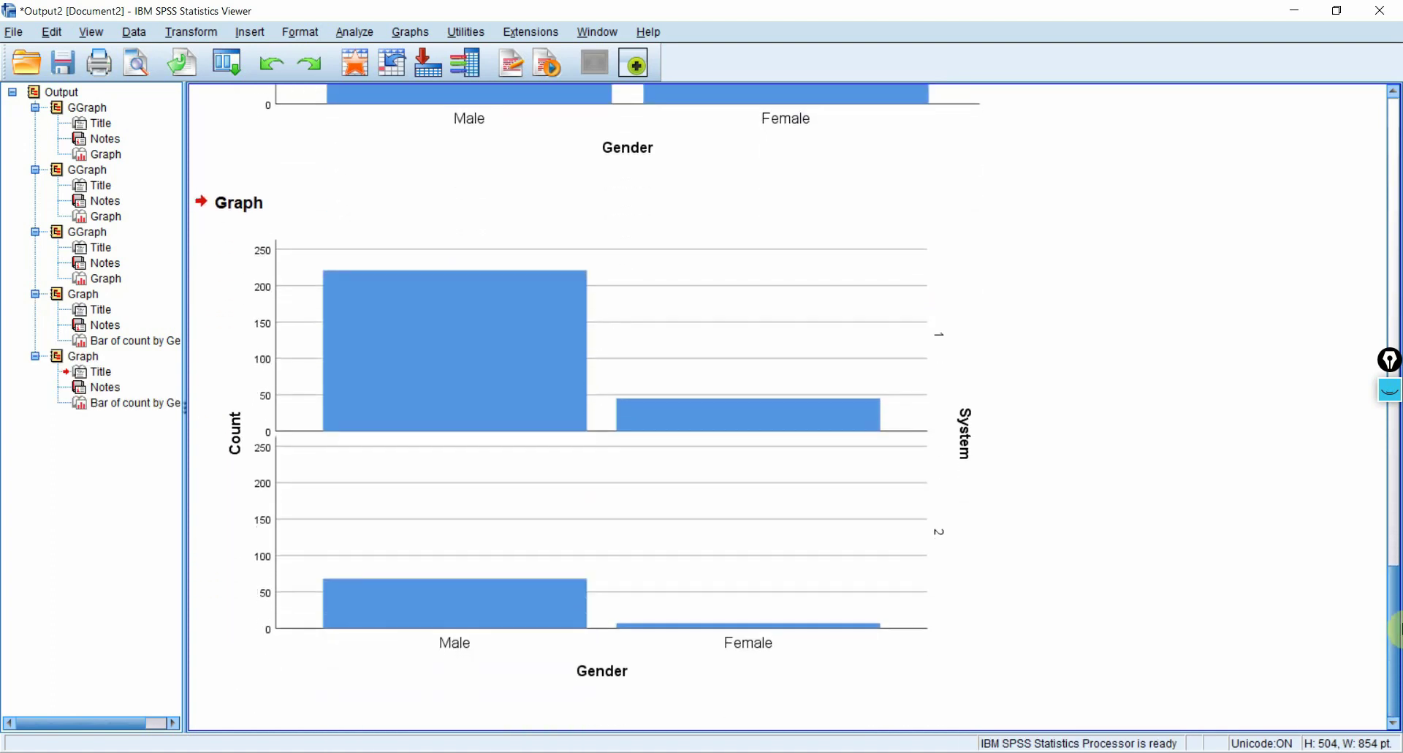
pyautogui.click(858, 660)
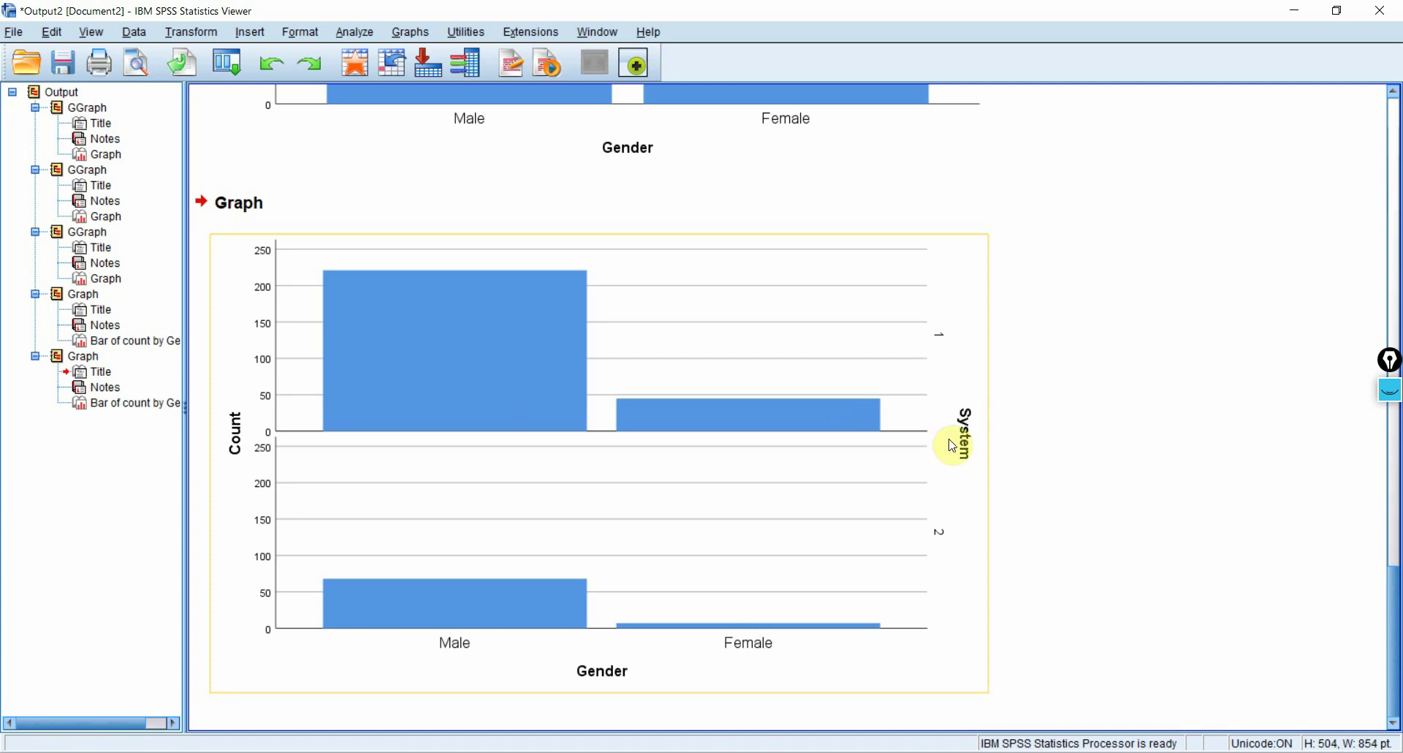
# - Define a legacy simple scatterplot with RES4 on the X axis and OP1 on the Y axis
pyautogui.click(401, 36)
pyautogui.moveTo(563, 171)
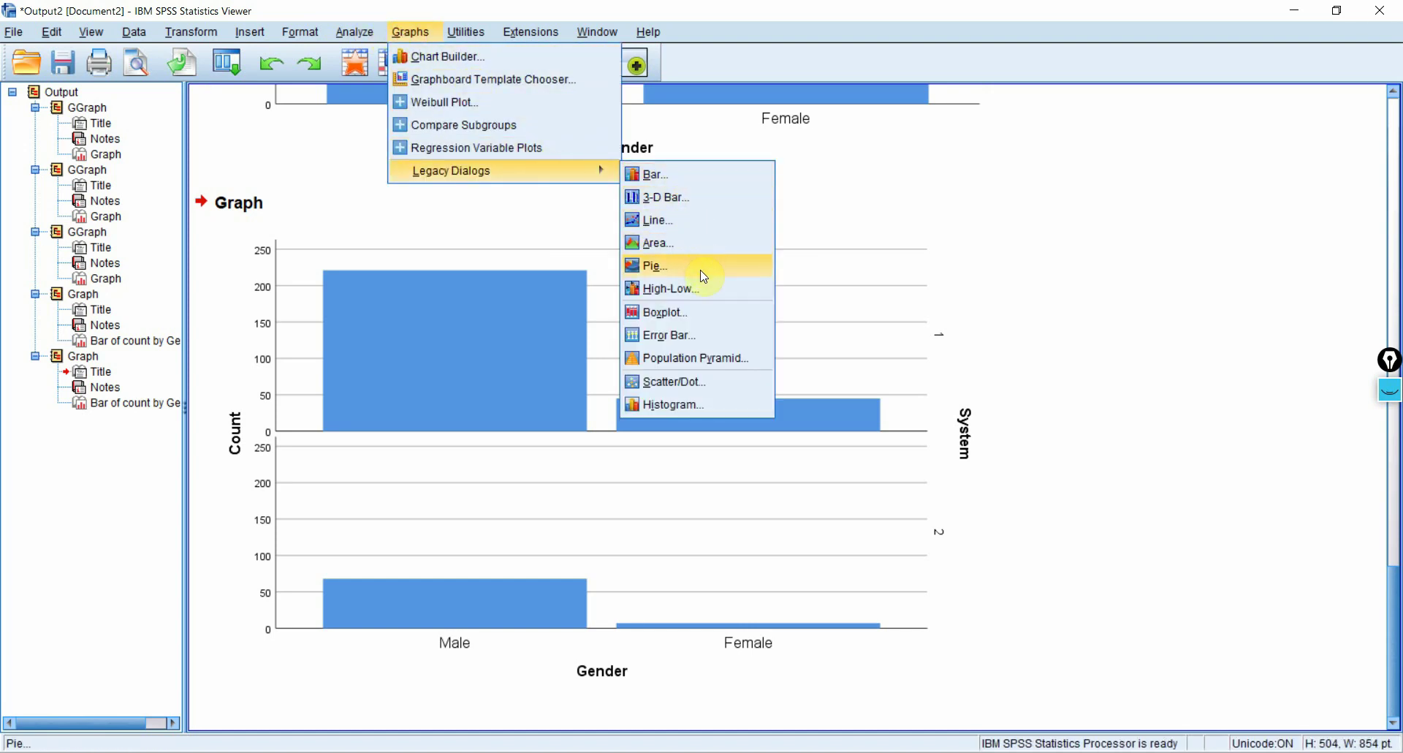
pyautogui.click(713, 385)
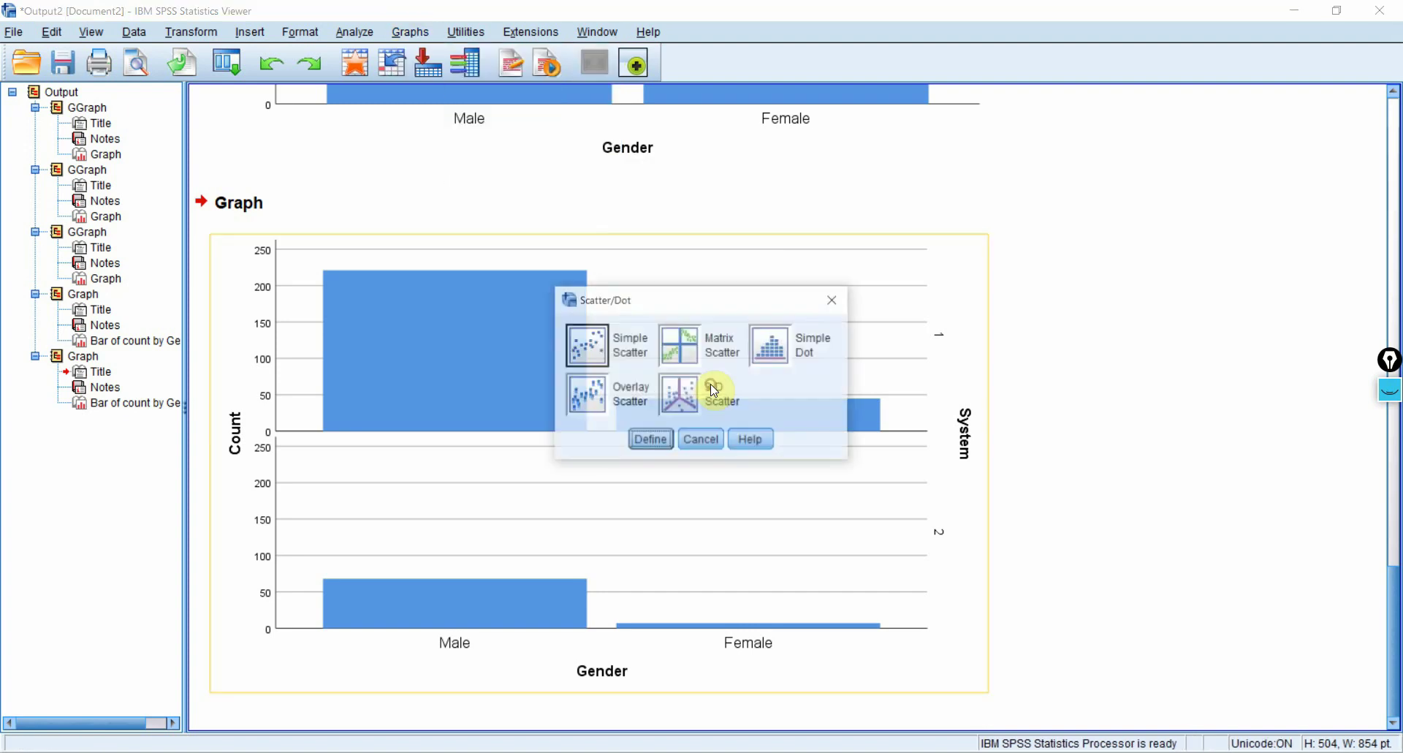
pyautogui.click(653, 442)
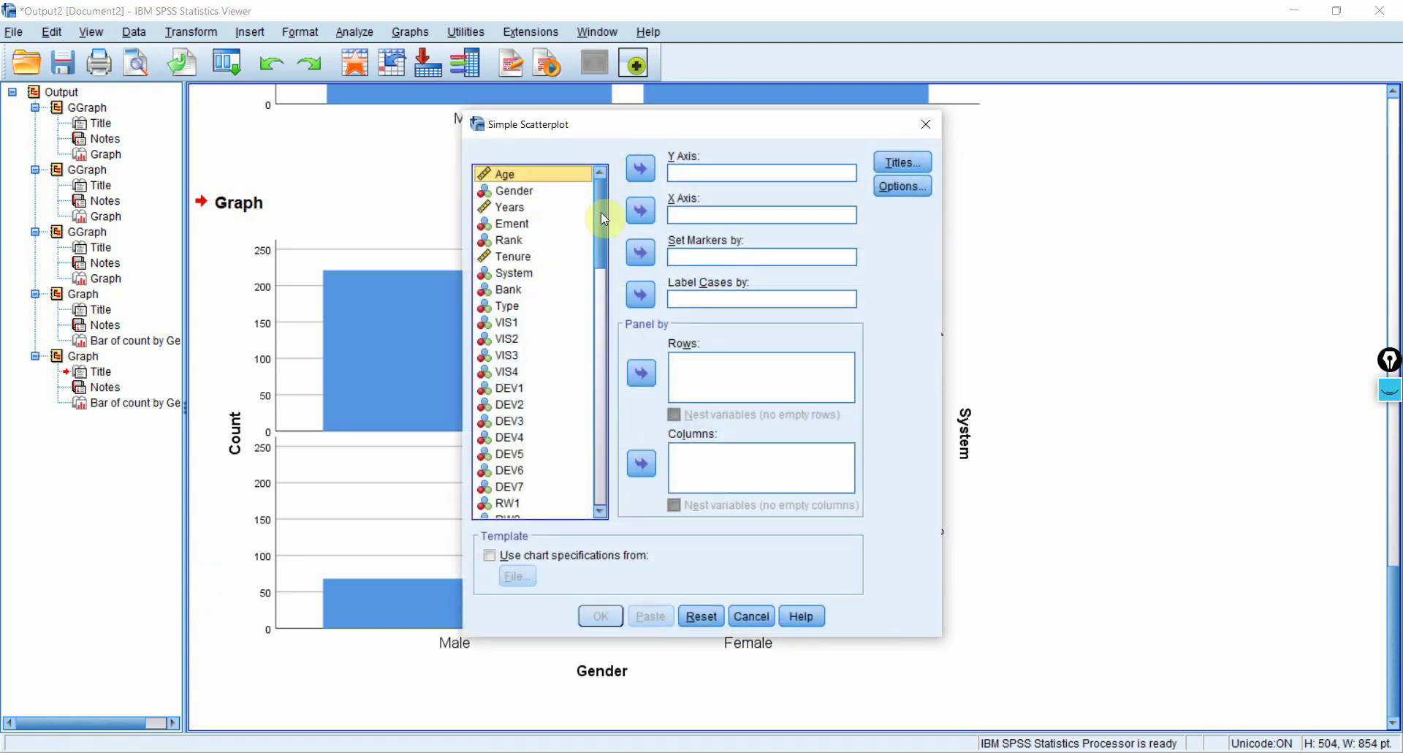
pyautogui.moveTo(601, 212); pyautogui.dragTo(592, 447)
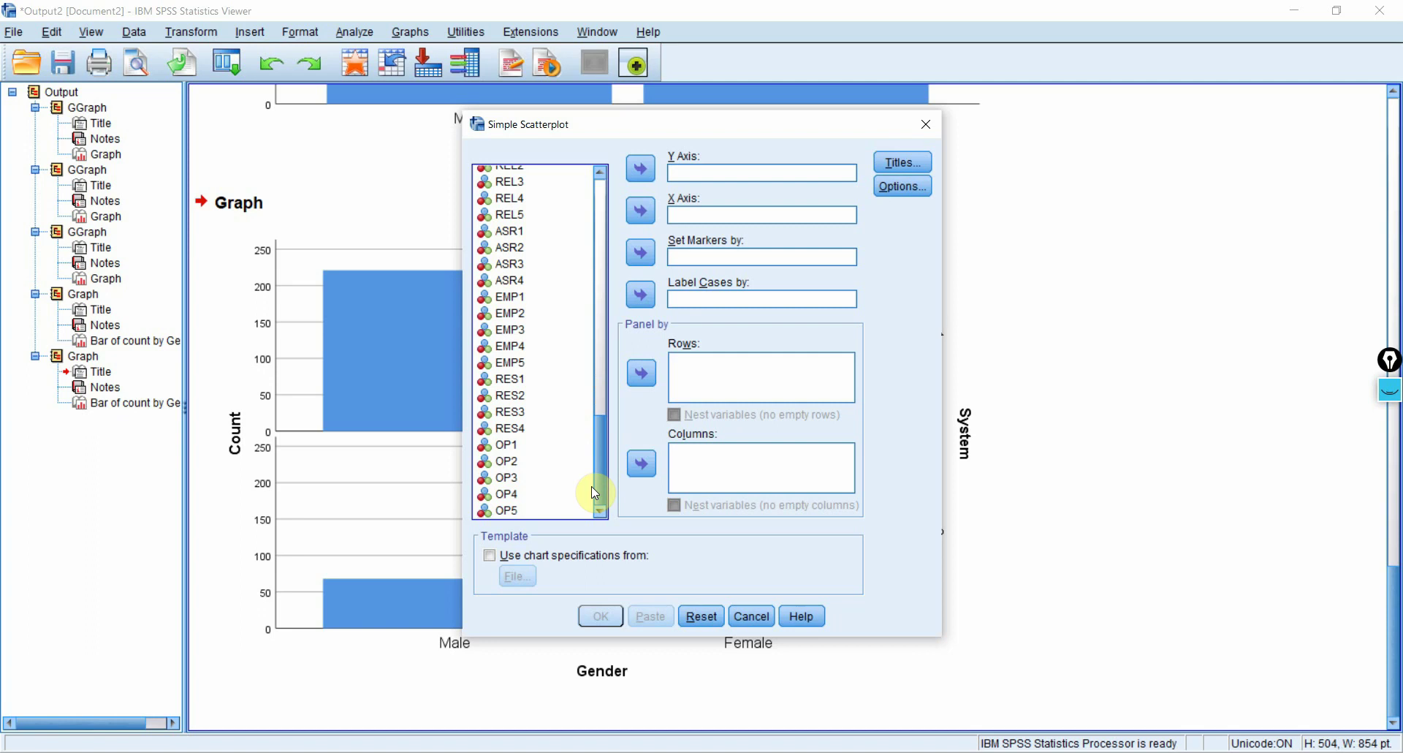
pyautogui.click(515, 423)
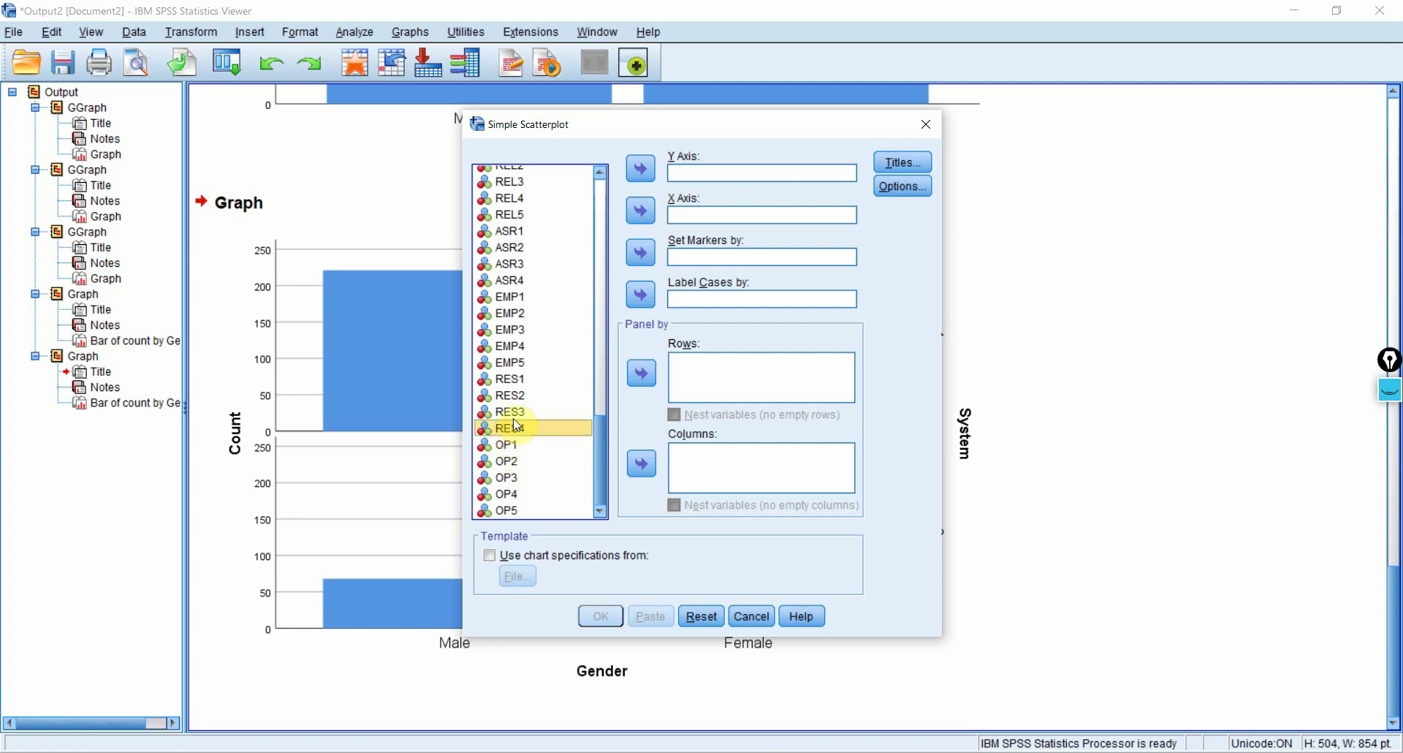
pyautogui.click(643, 170)
pyautogui.click(640, 174)
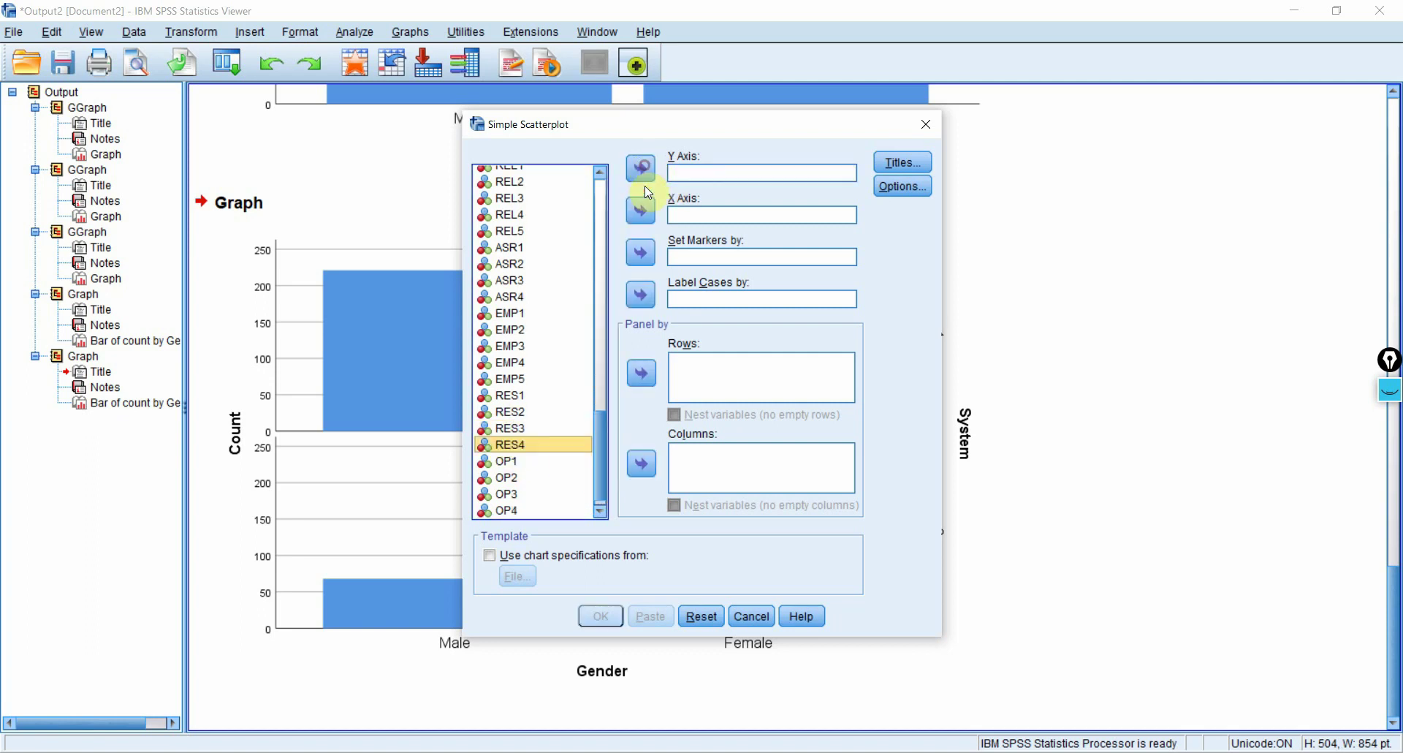
pyautogui.click(640, 212)
pyautogui.click(512, 444)
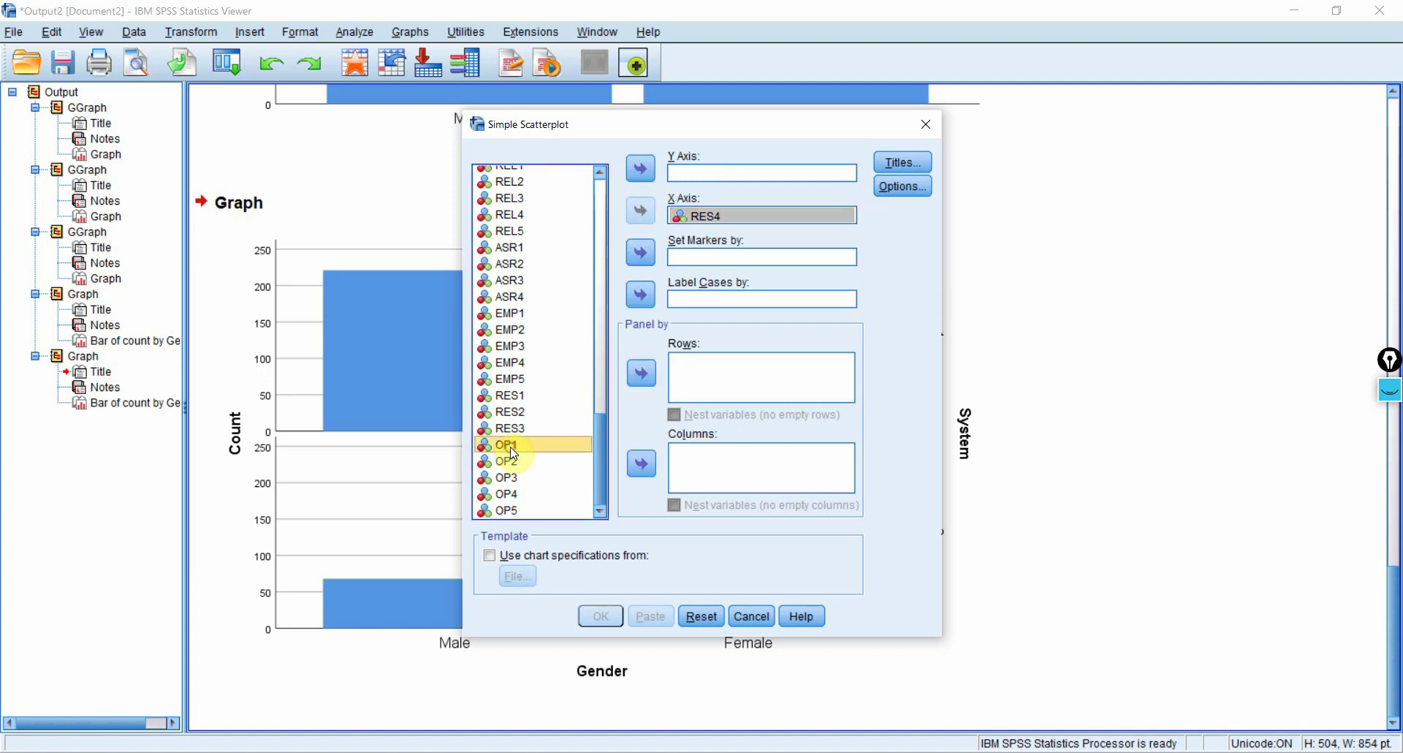
pyautogui.click(641, 171)
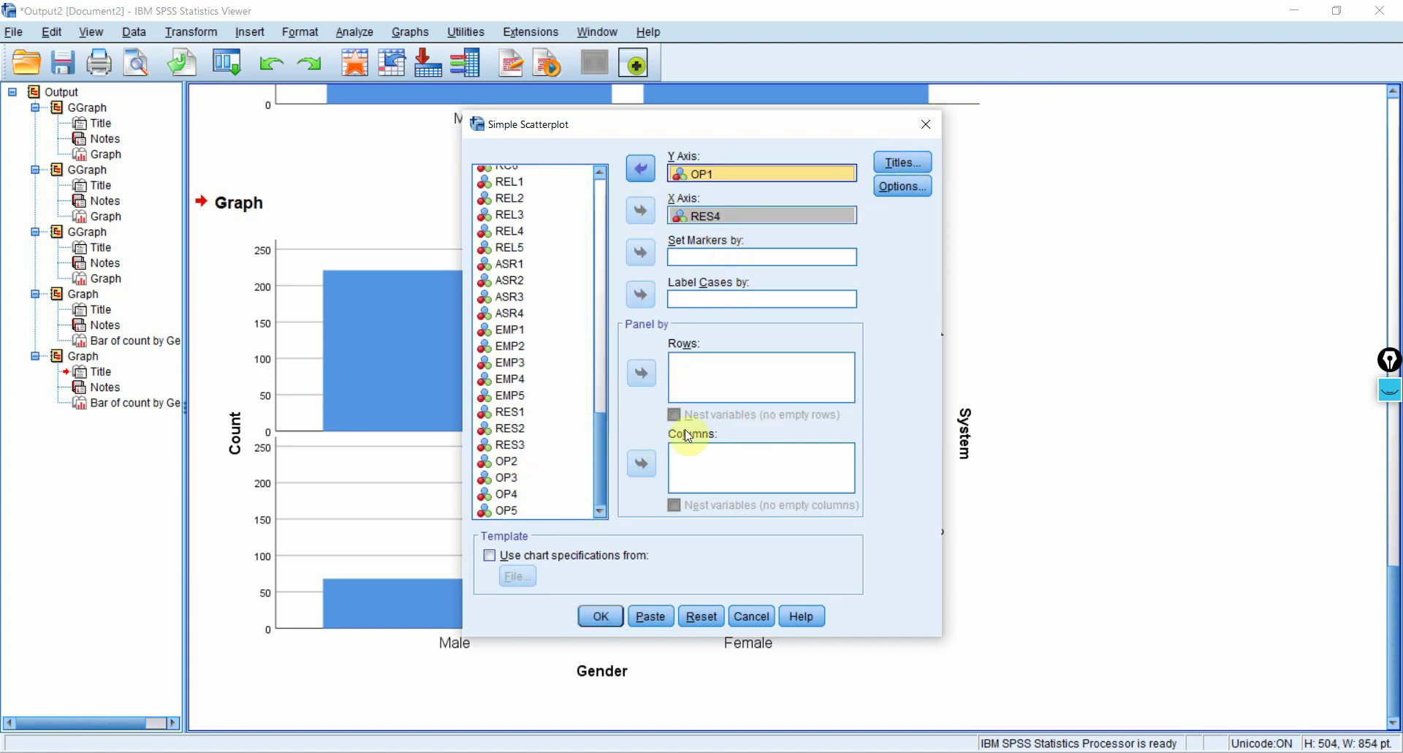
# - Generate the scatterplot of OP1 against RES4 and examine its points in the output
pyautogui.click(598, 618)
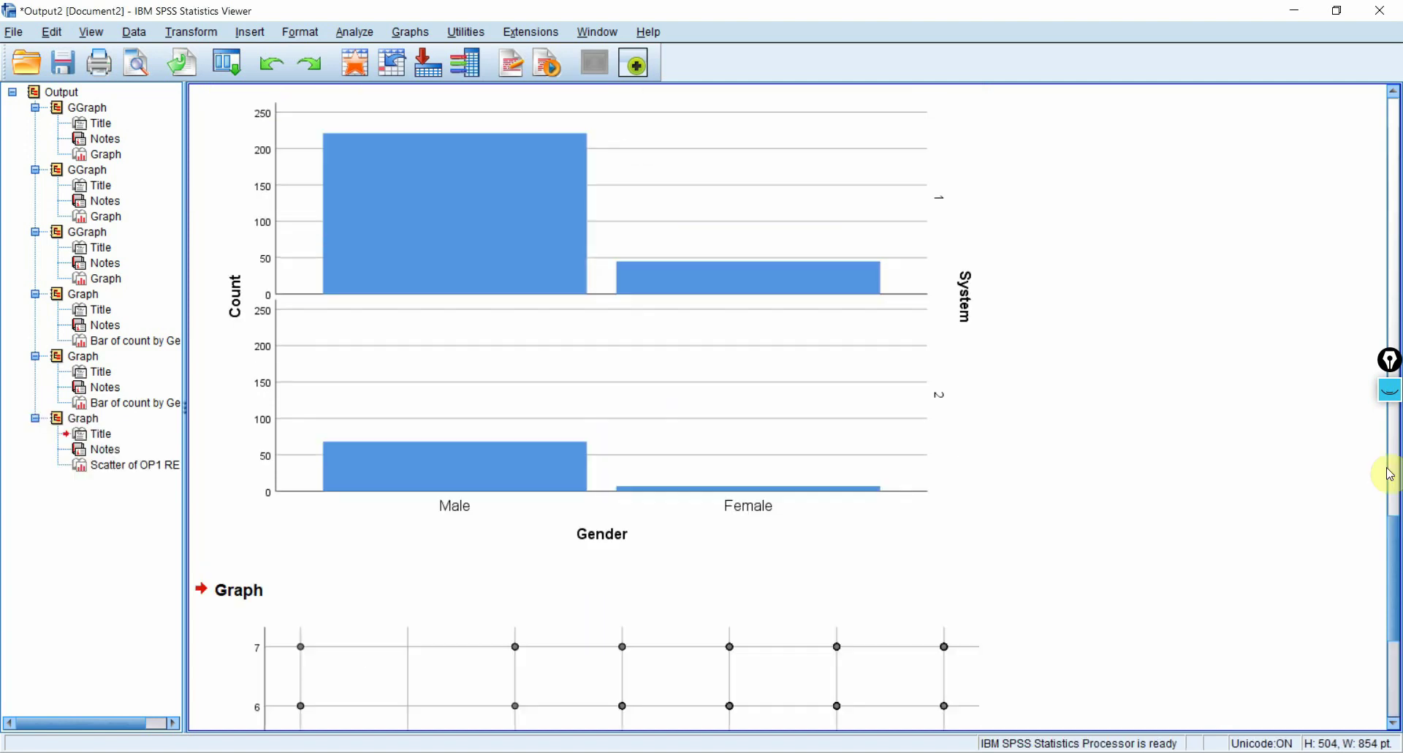
pyautogui.moveTo(1397, 524); pyautogui.dragTo(1396, 612)
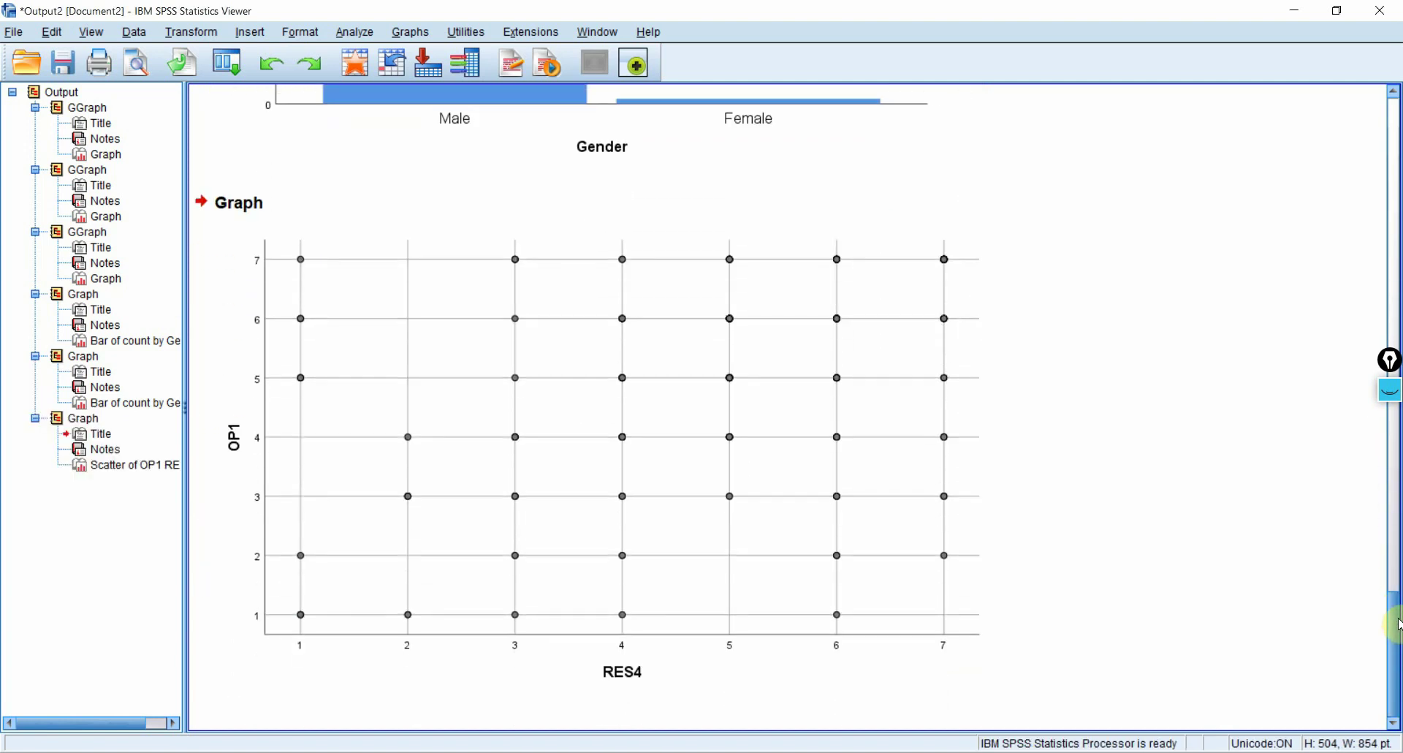
pyautogui.click(698, 622)
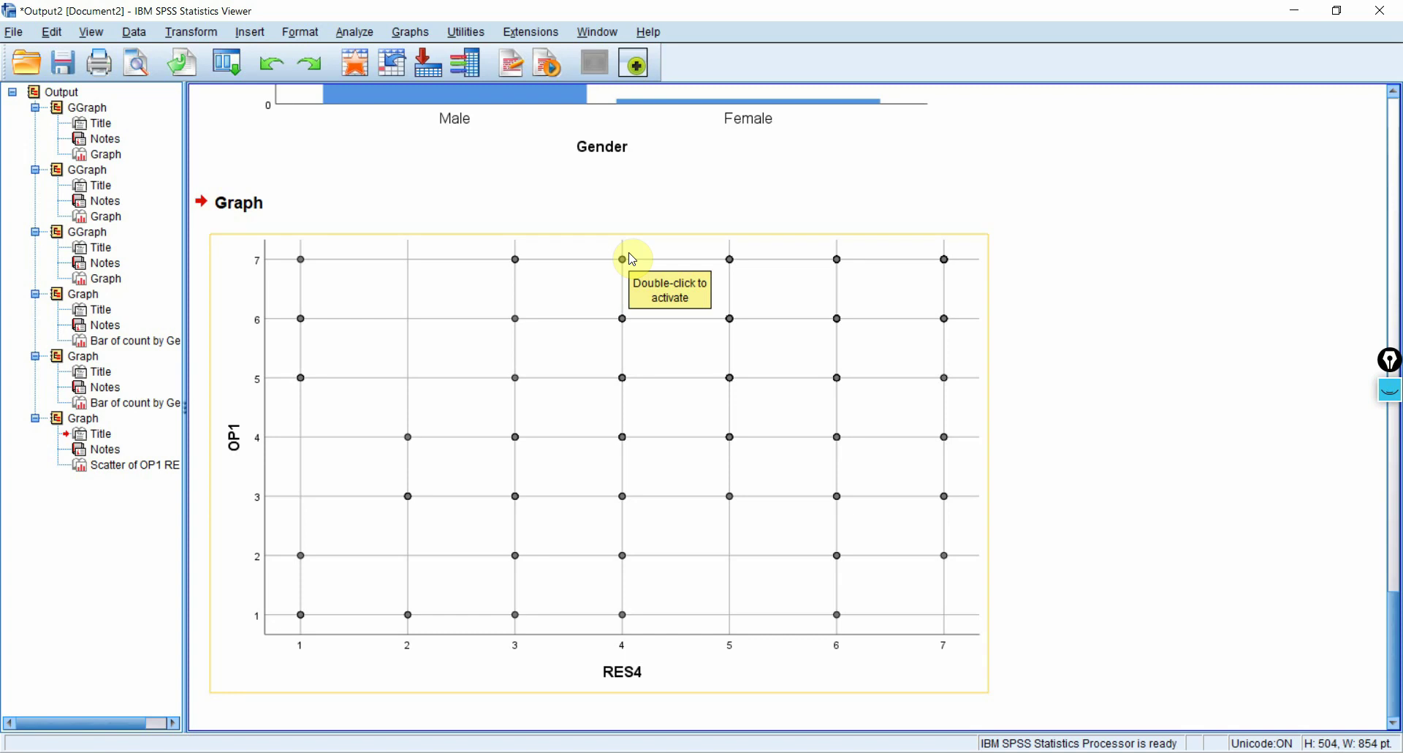
# - Start a legacy histogram and assign VIS1 as its variable
pyautogui.click(409, 31)
pyautogui.moveTo(588, 170)
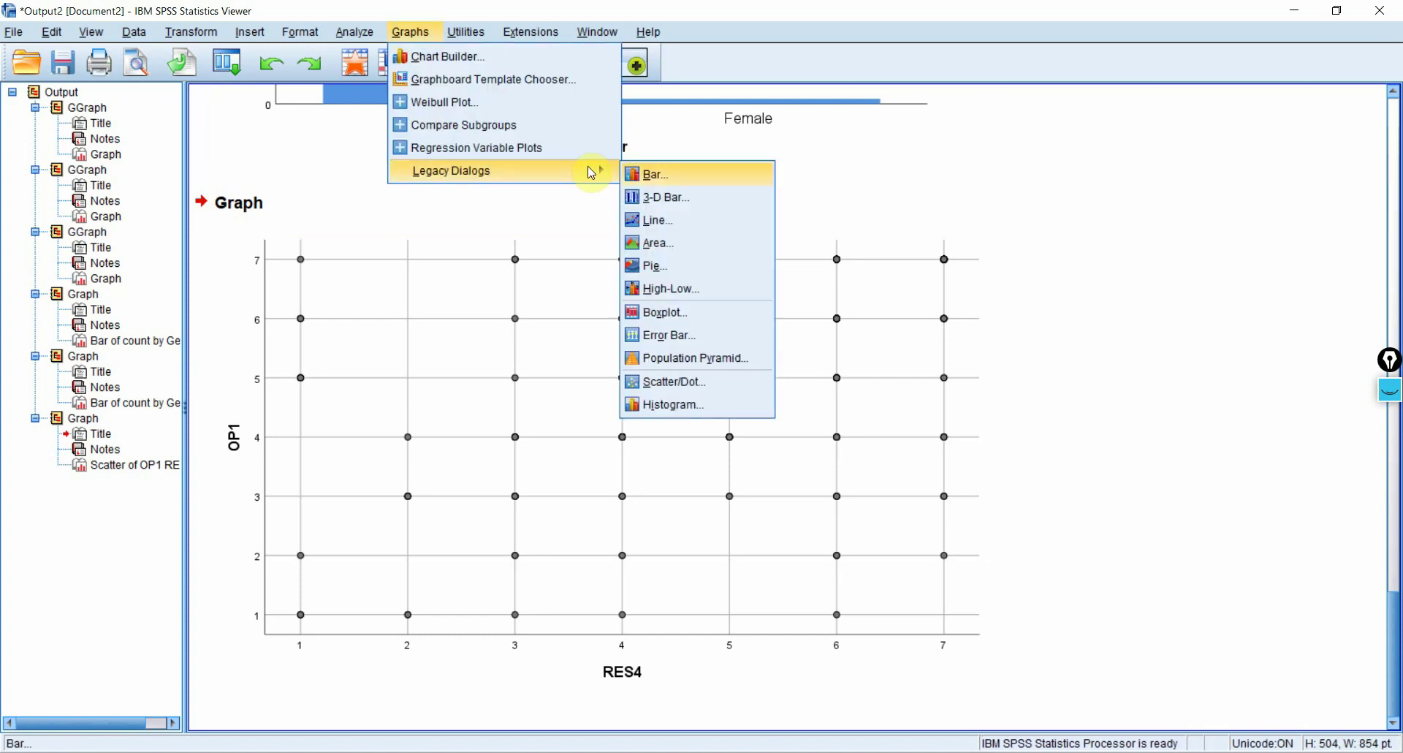
pyautogui.click(643, 406)
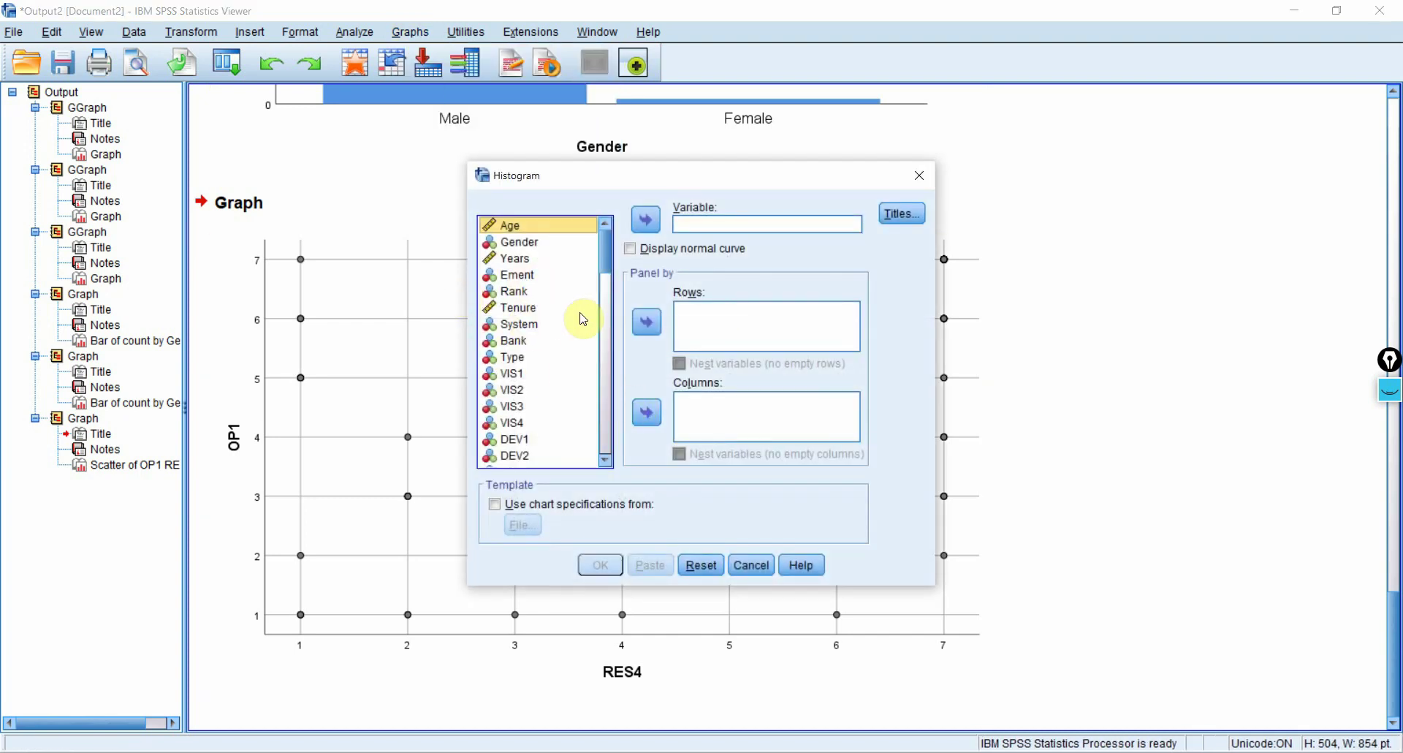
pyautogui.click(522, 375)
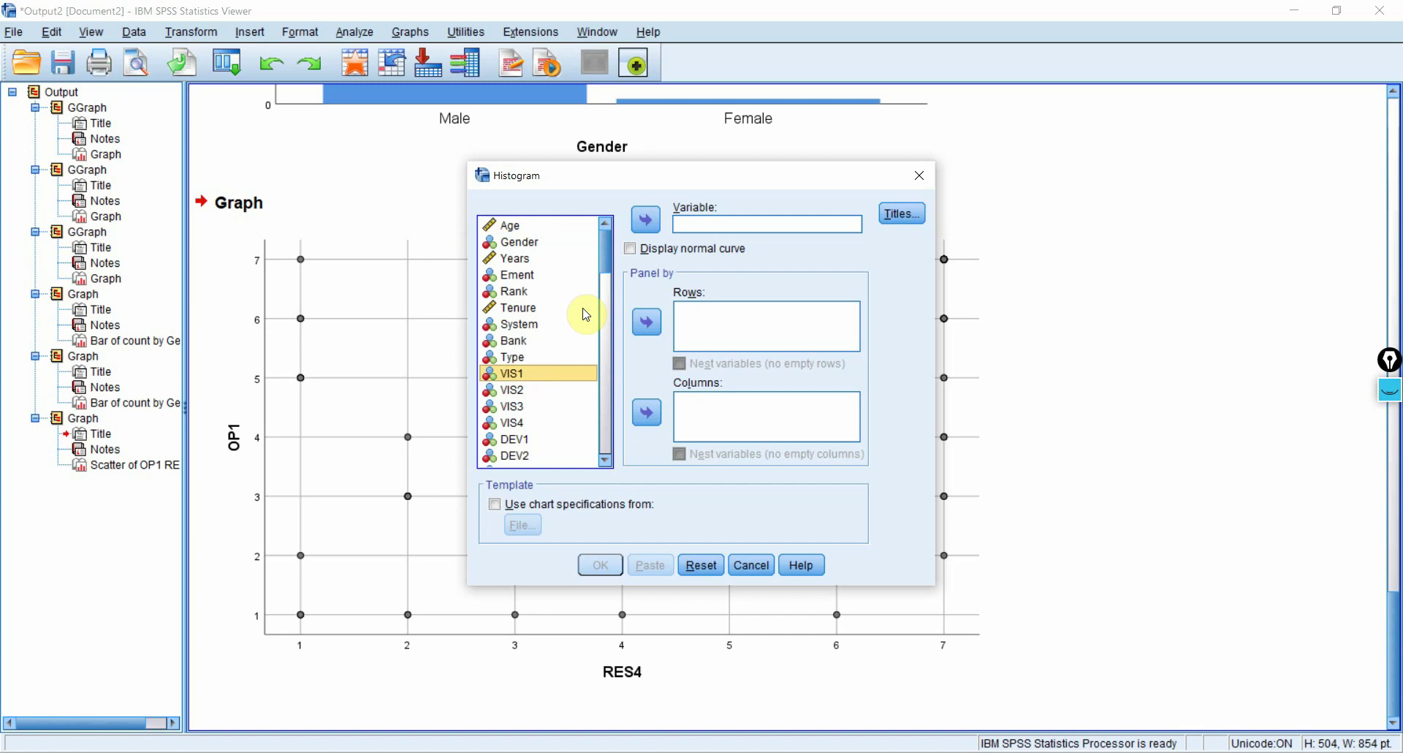
pyautogui.click(646, 219)
# - Panel the VIS1 histogram in rows by System, generate it and view it in the output
pyautogui.click(511, 245)
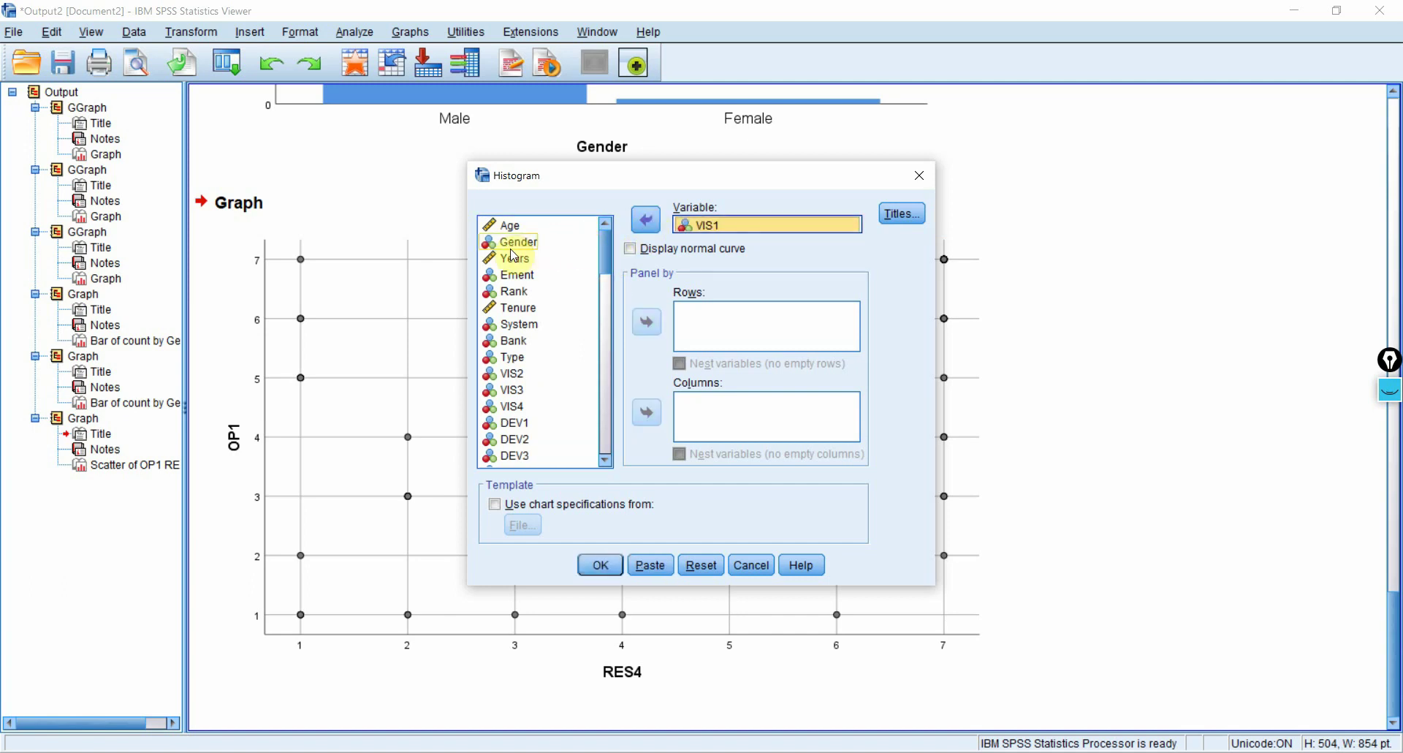
pyautogui.click(521, 323)
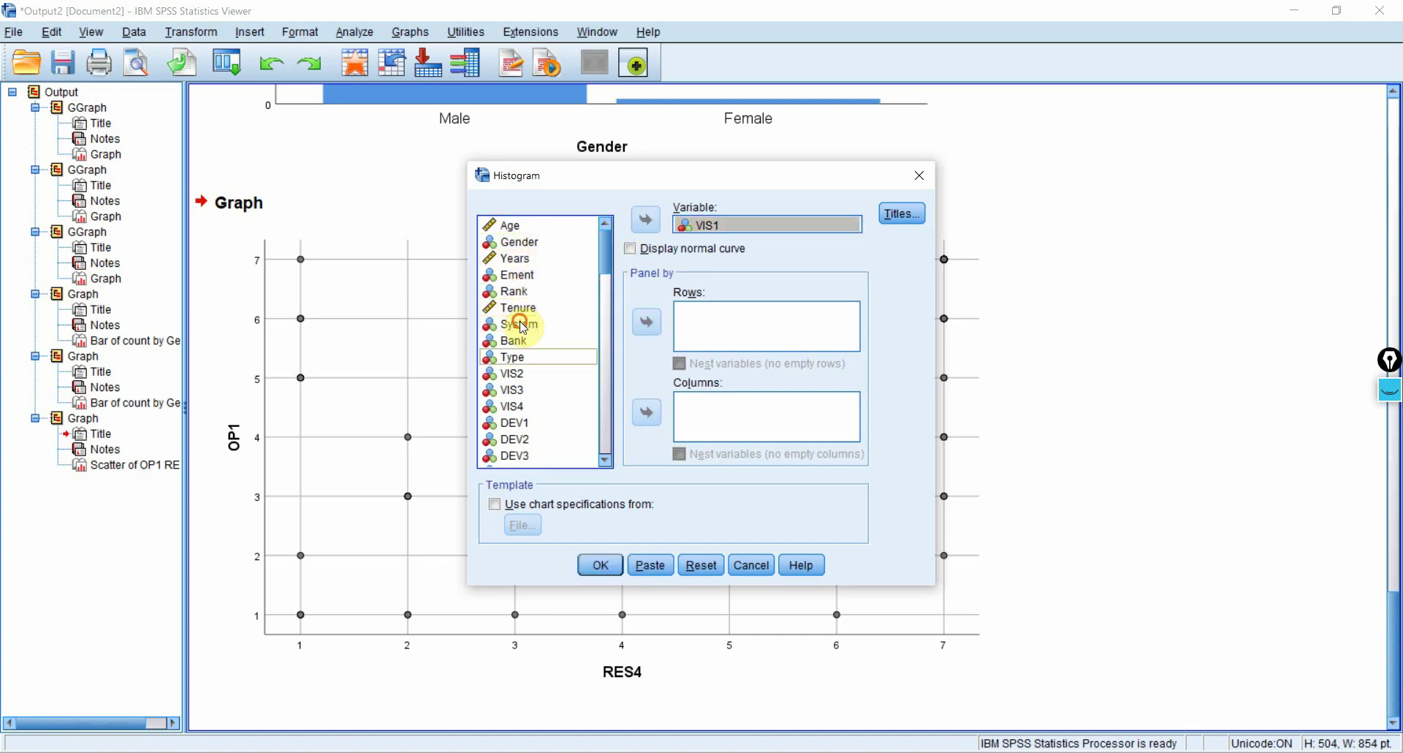
pyautogui.click(646, 322)
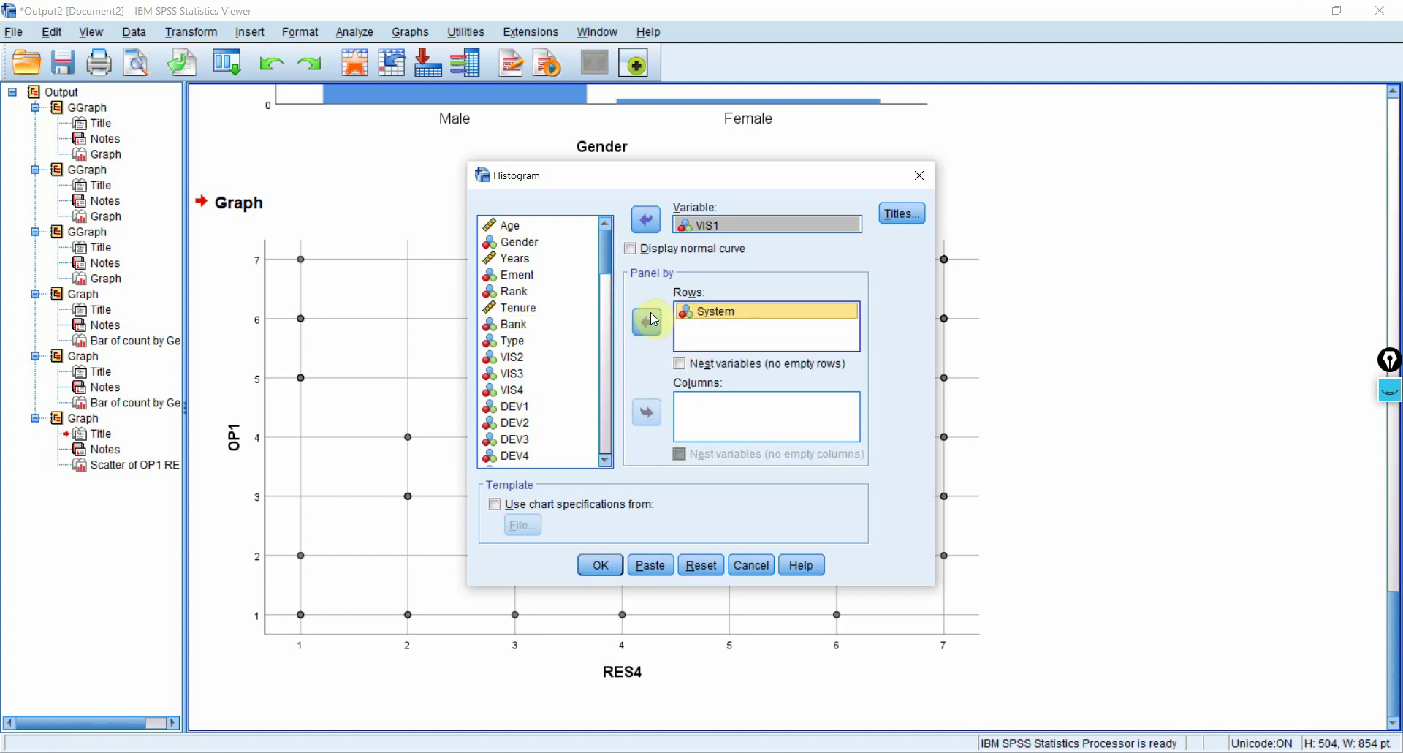
pyautogui.click(598, 566)
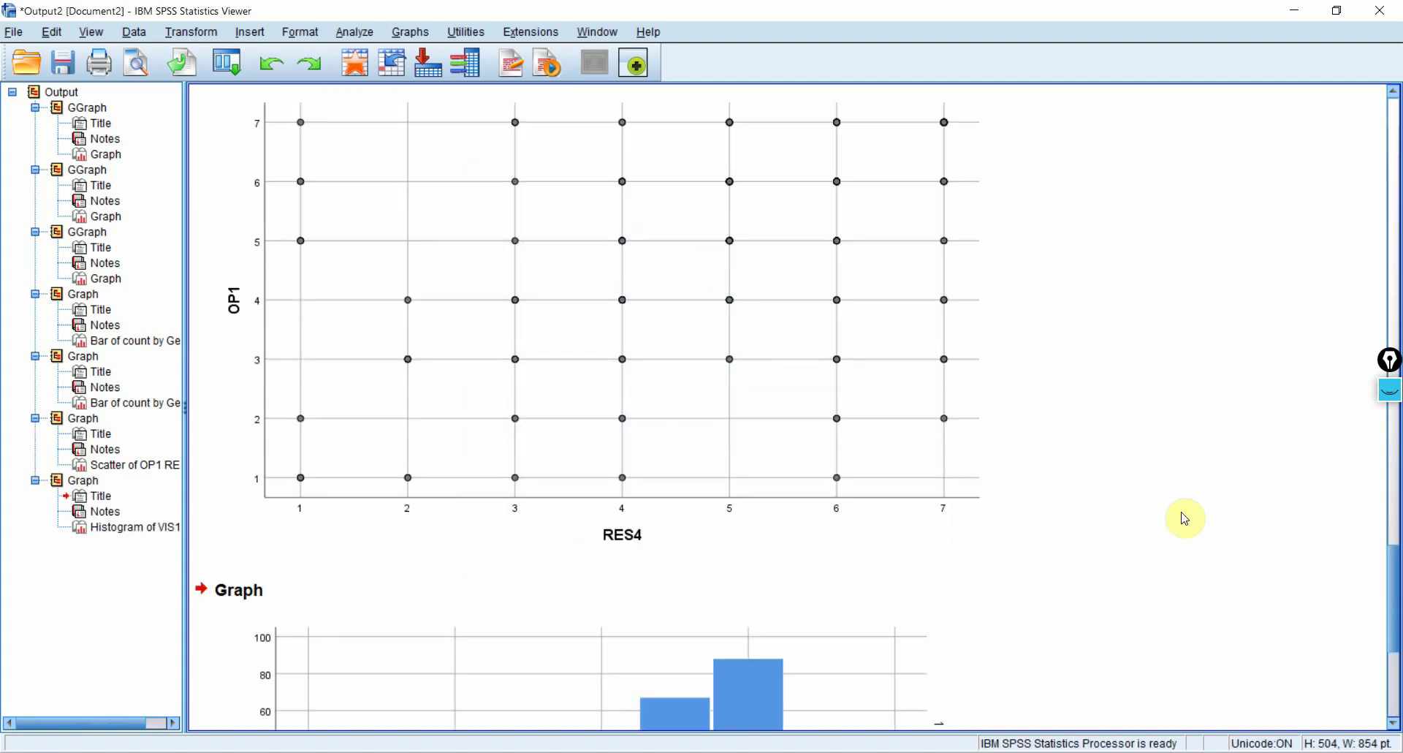
pyautogui.moveTo(1390, 592); pyautogui.dragTo(1392, 658)
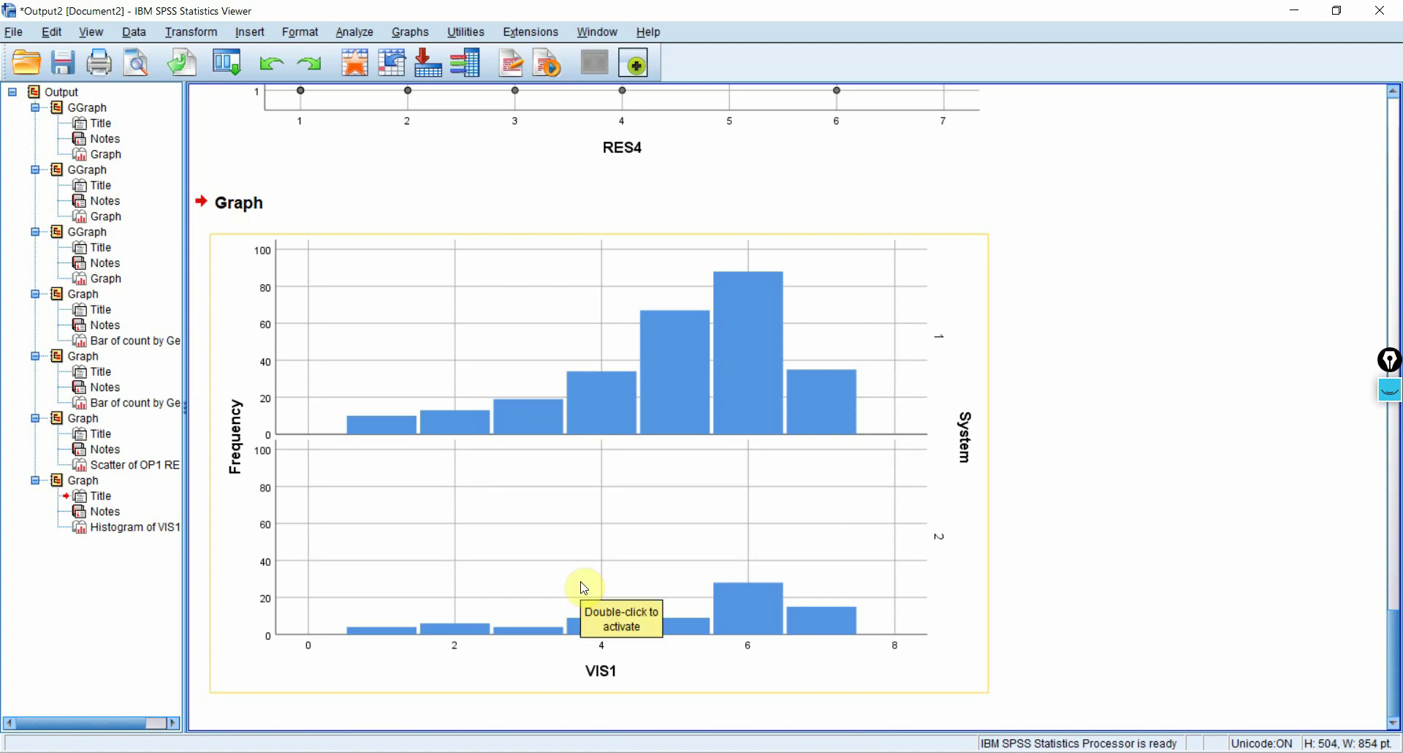
# - Reopen the Chart Builder from the output viewer
pyautogui.click(407, 33)
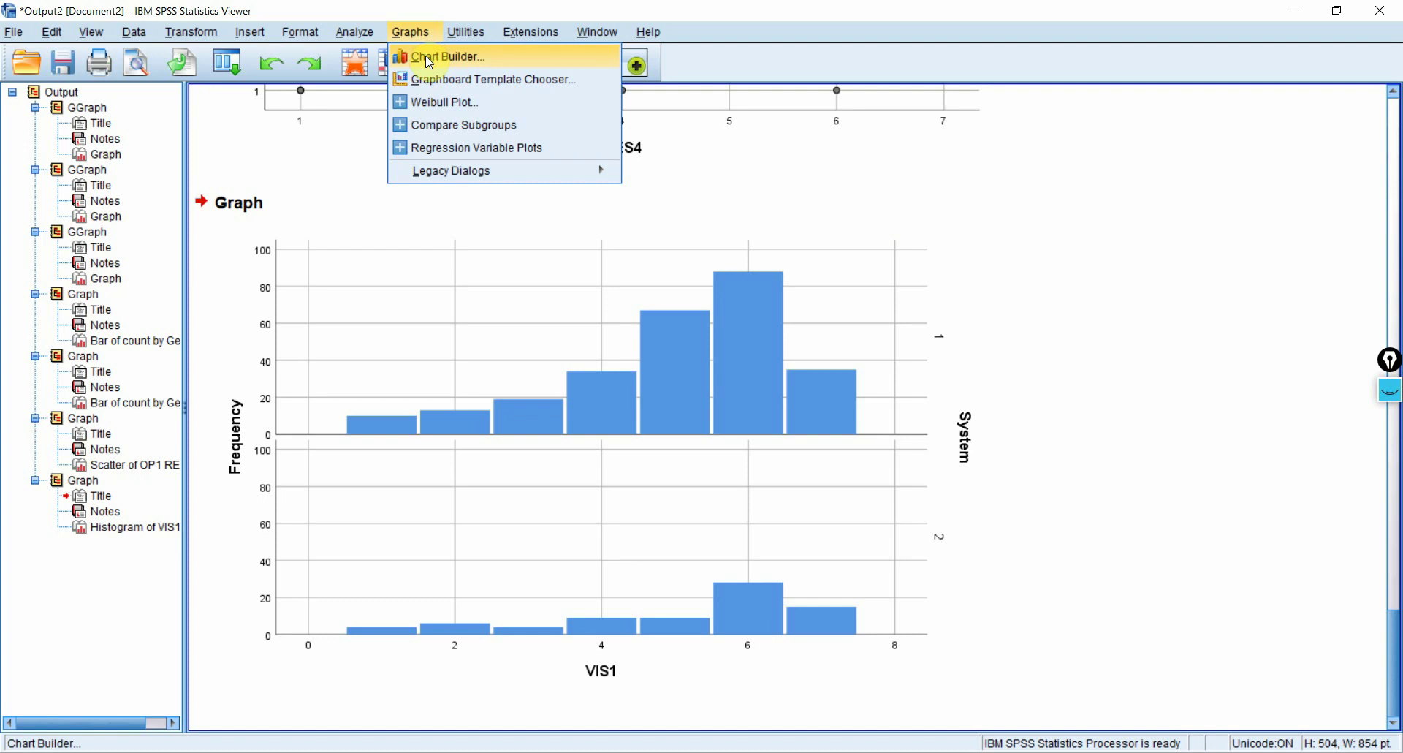
pyautogui.click(424, 56)
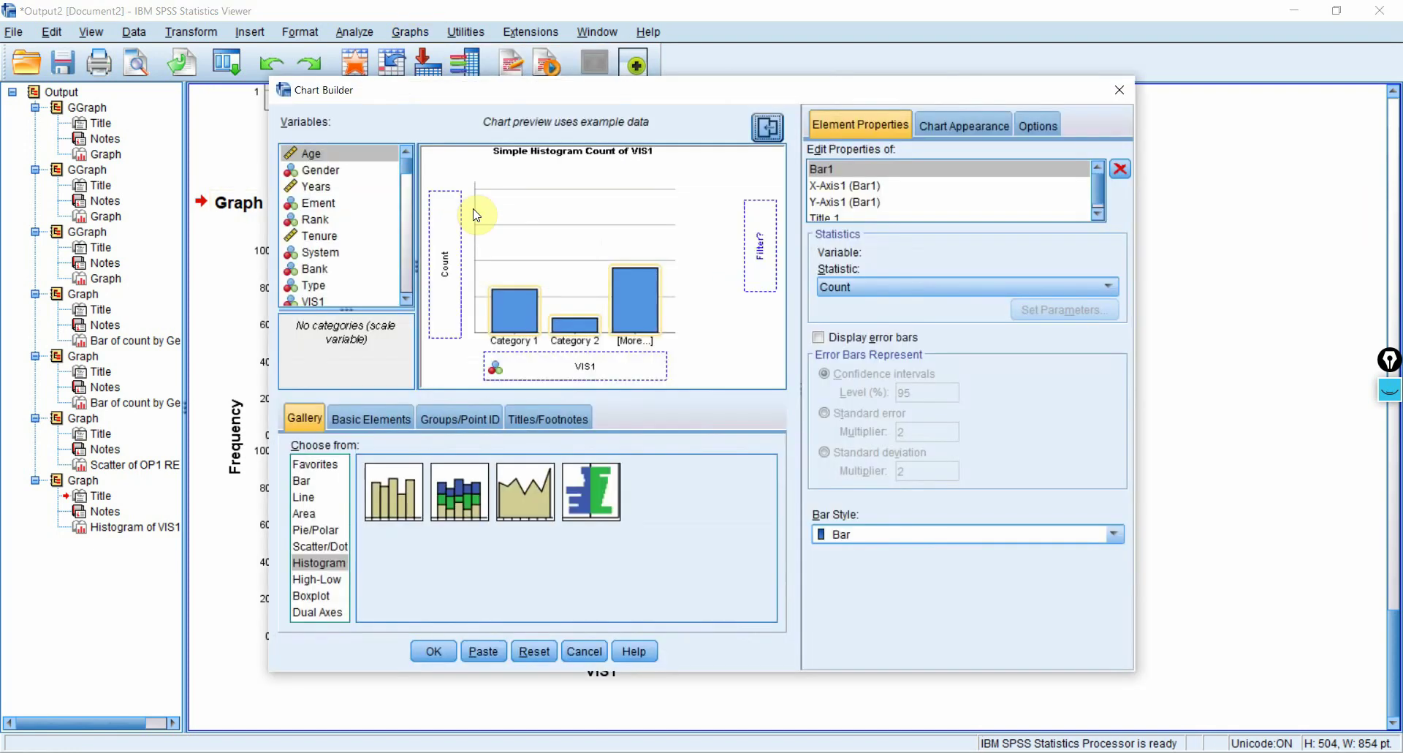